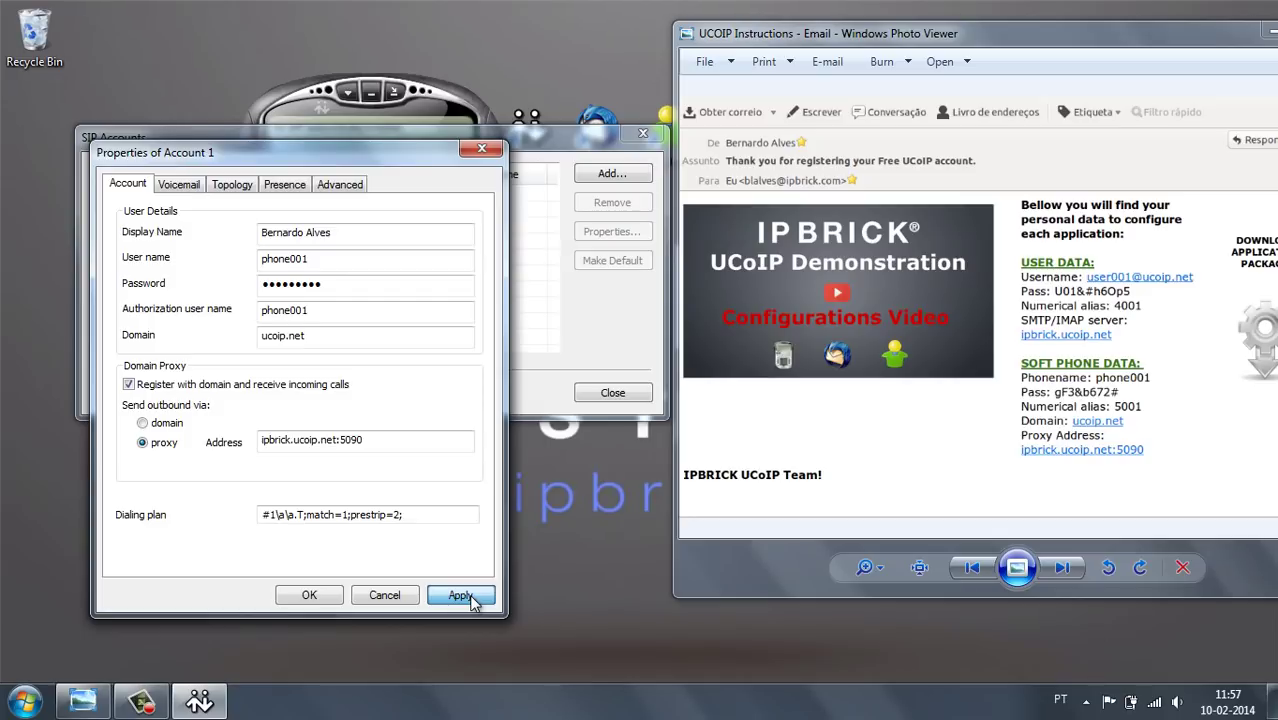
- Apply the Account 1 settings with domain ucoip.net and outbound proxy ipbrick.ucoip.net:5090
click(463, 596)
- Save the account properties and close the SIP Accounts list
click(296, 597)
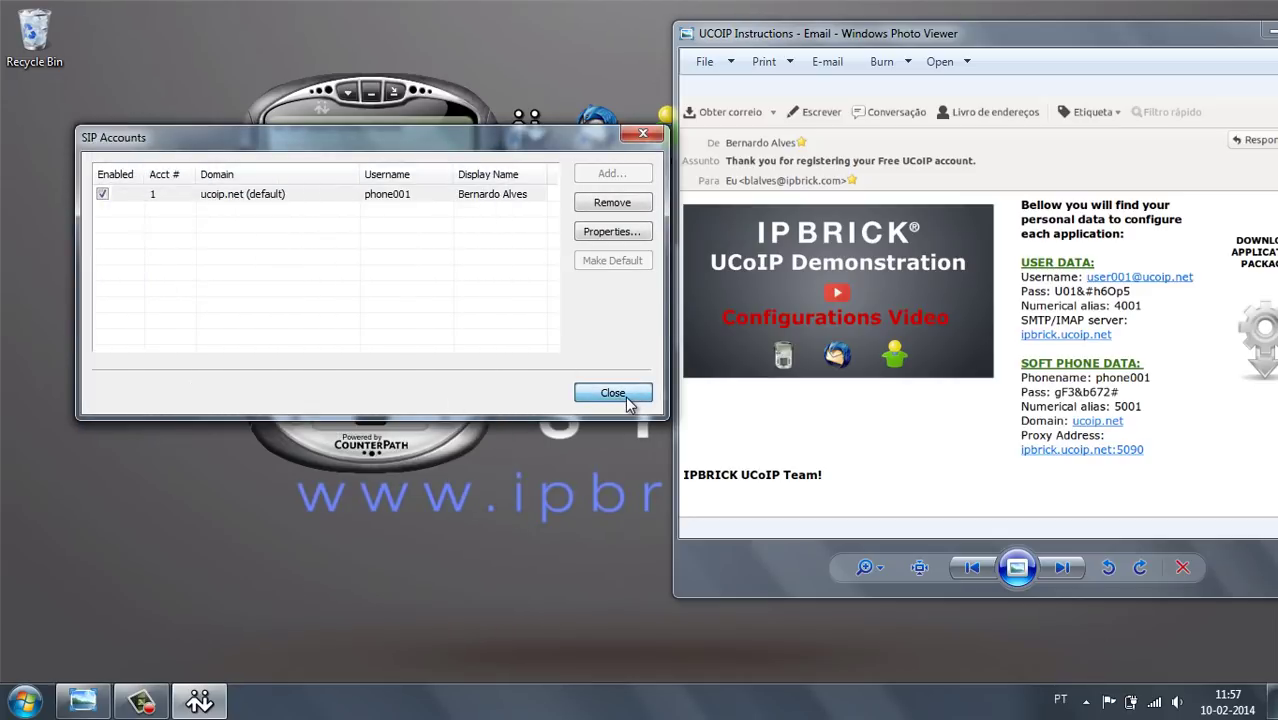
click(612, 393)
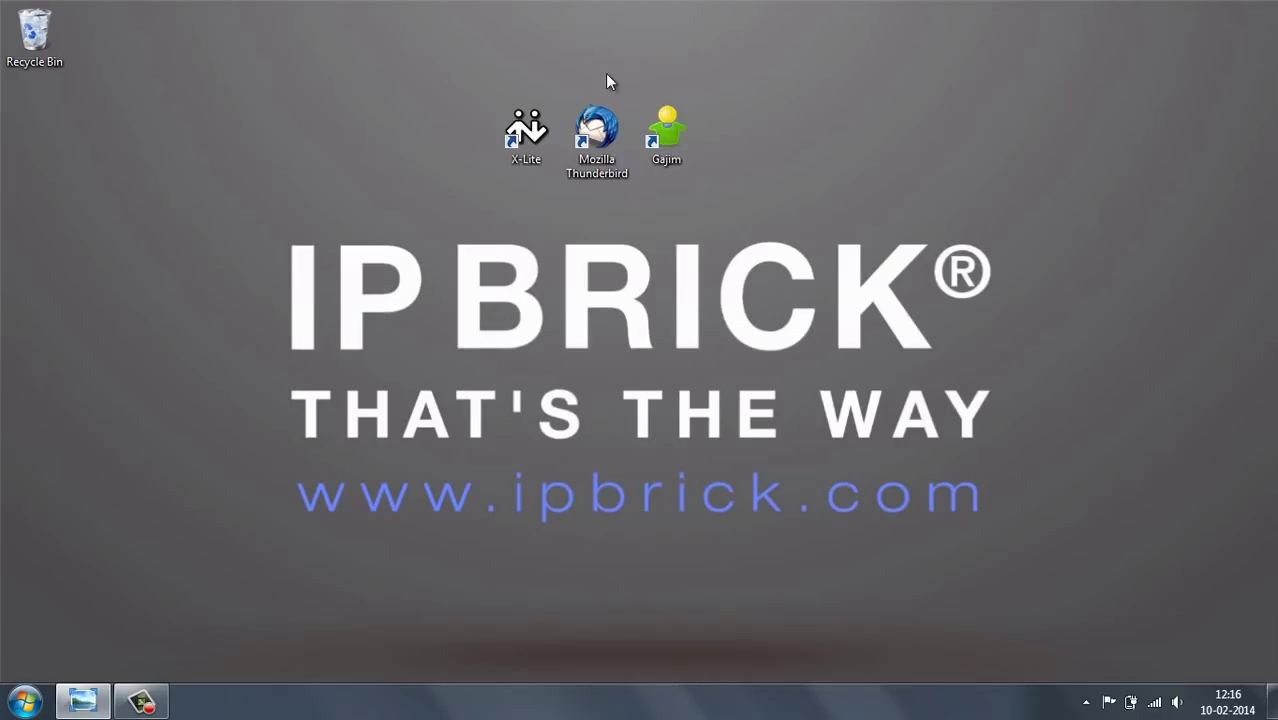
- Launch Thunderbird, skip system integration, and choose to use an existing e-mail address
double_click(594, 134)
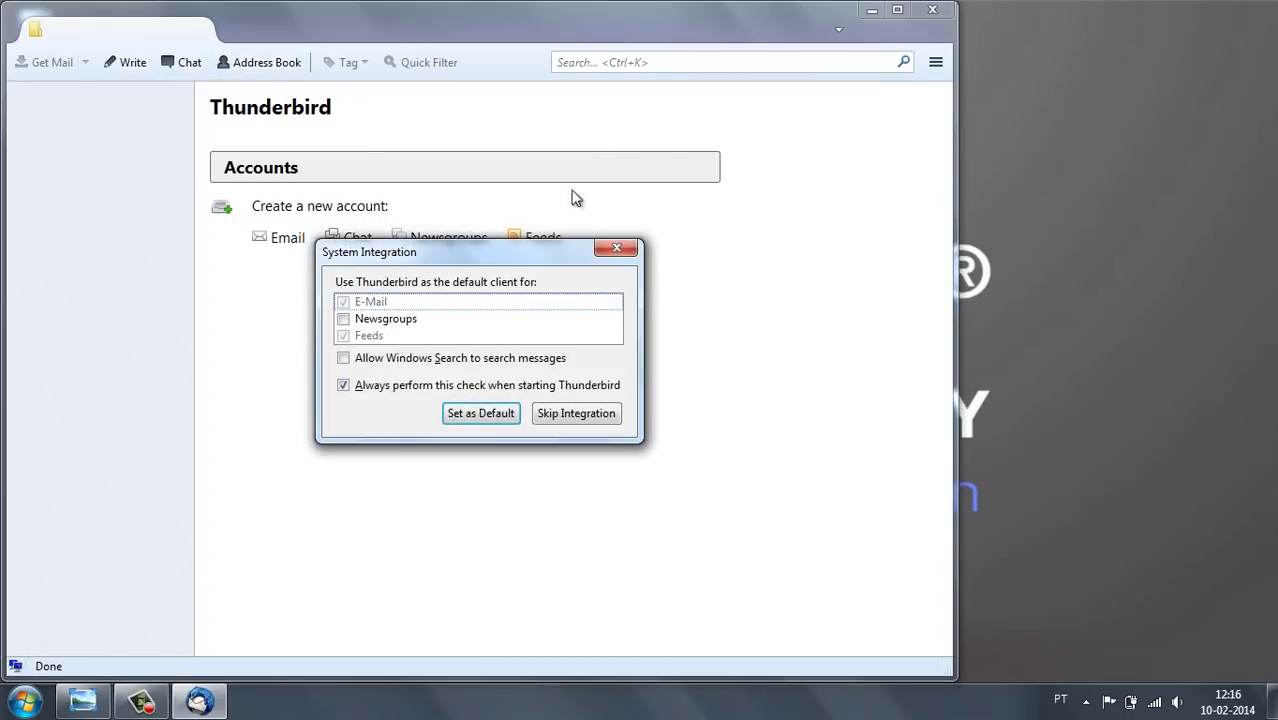
click(569, 413)
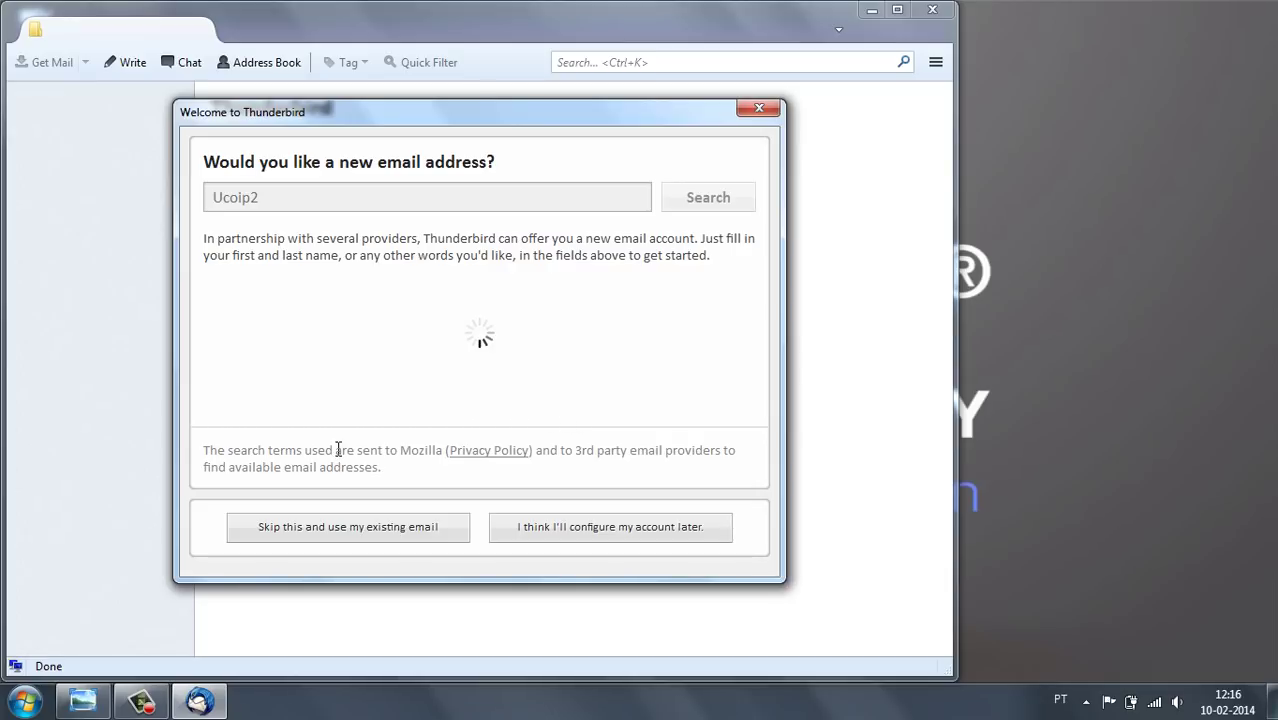
click(337, 534)
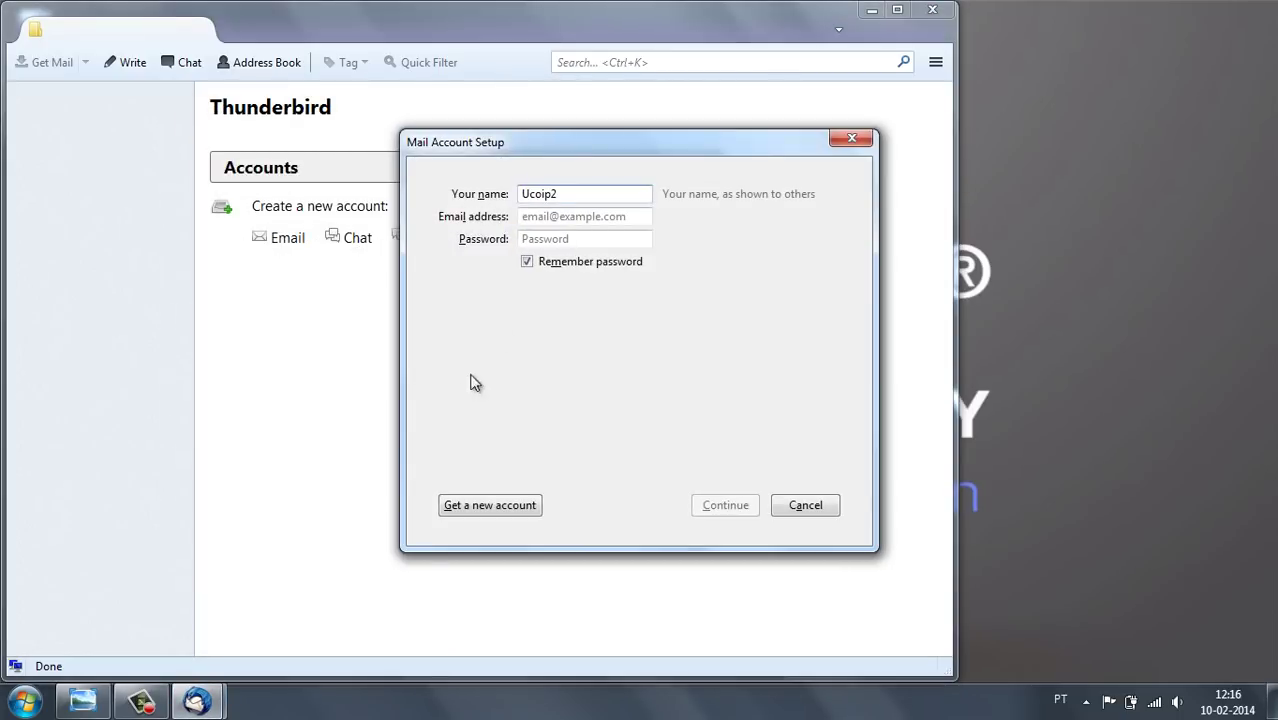
- Replace the display name with the user's name, referring to the UCoIP instructions
drag(563, 194, 504, 197)
click(83, 700)
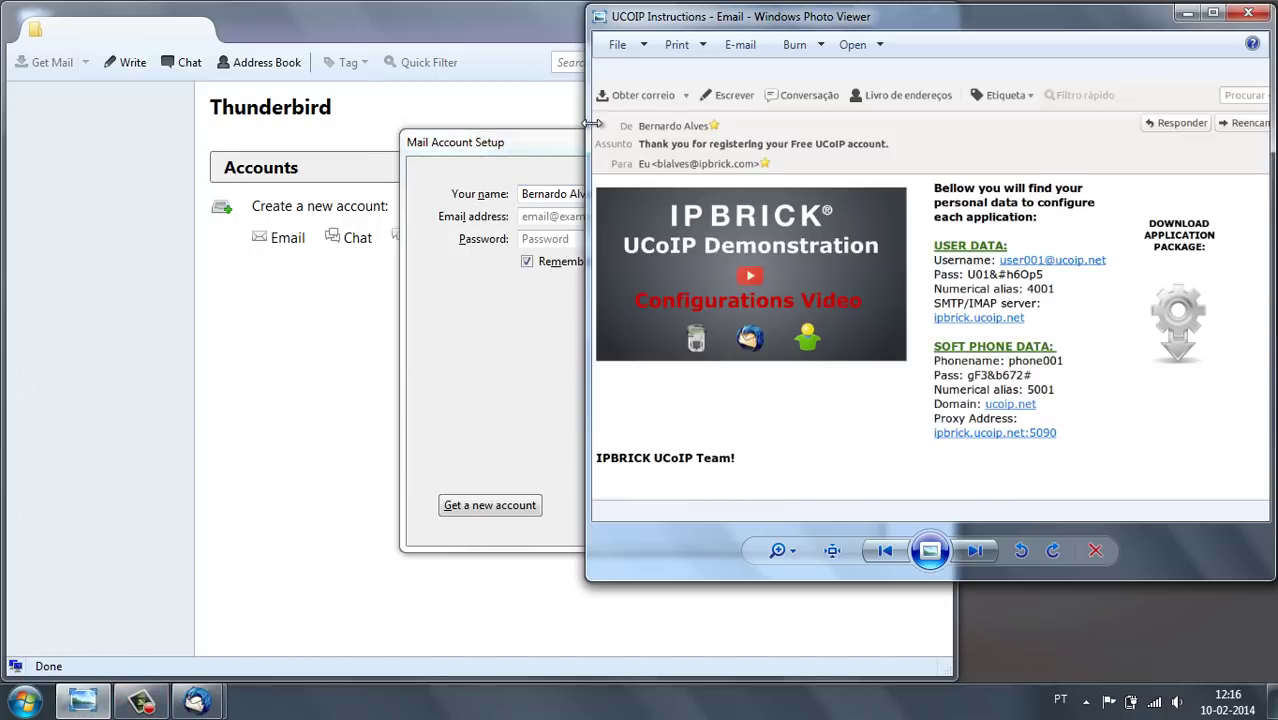
drag(536, 142, 576, 133)
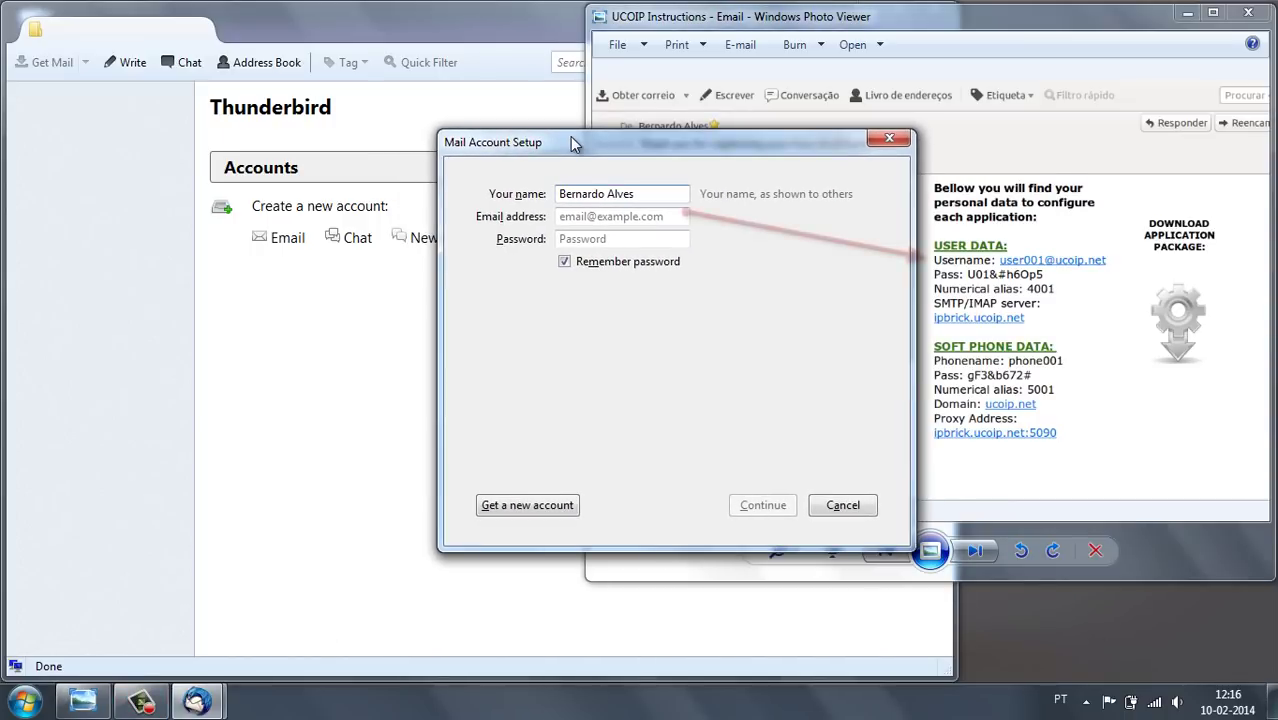
- Enter the account e-mail address, paste the password, and start the provider lookup
click(595, 222)
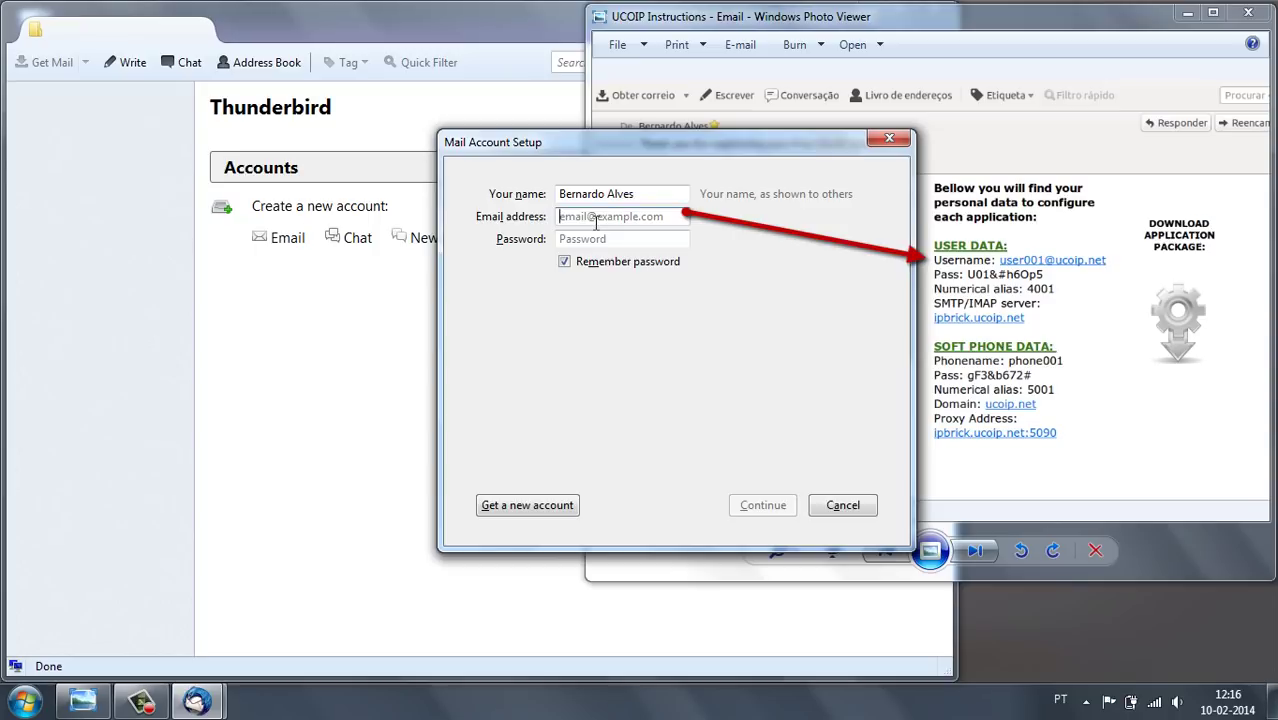
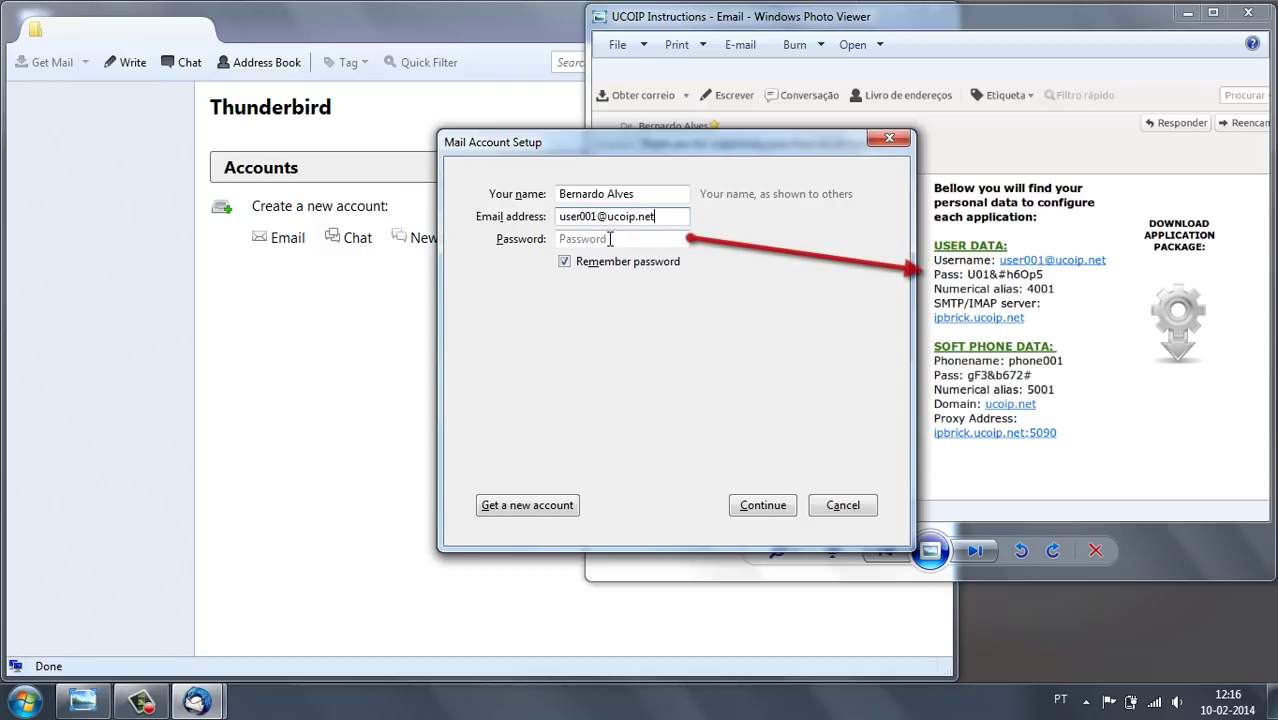
click(610, 238)
click(610, 238)
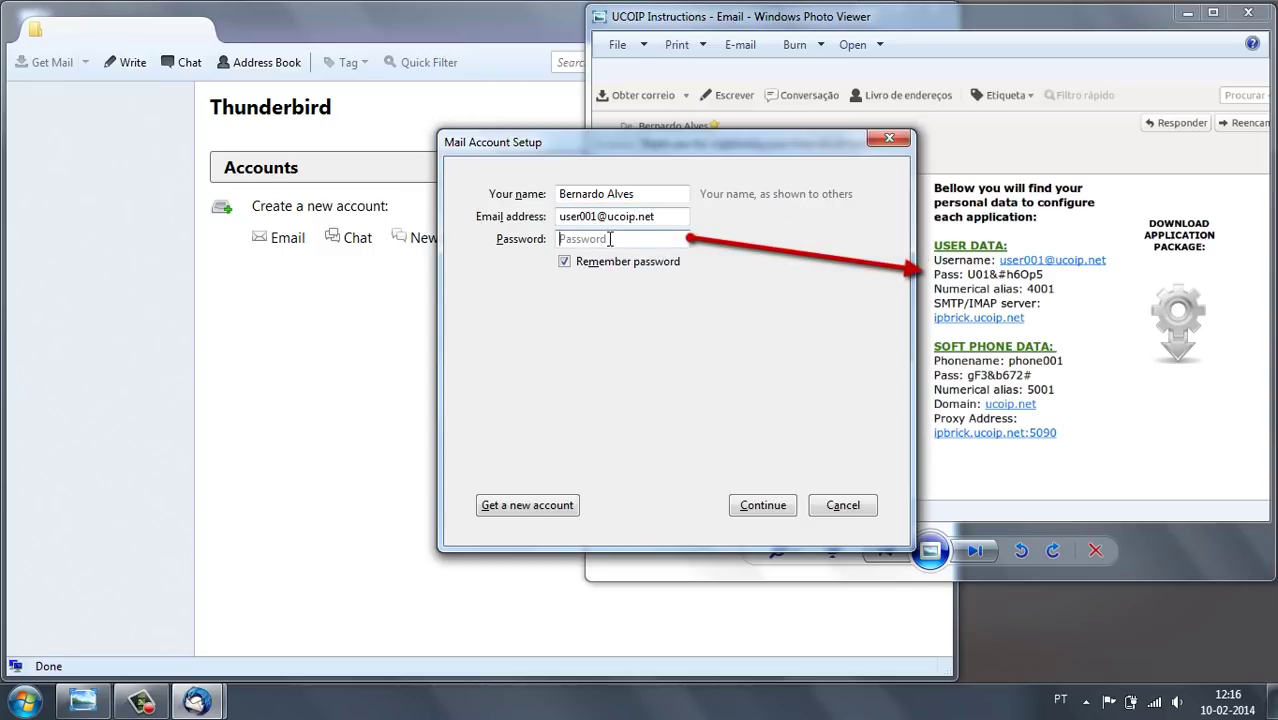
key(ctrl+v)
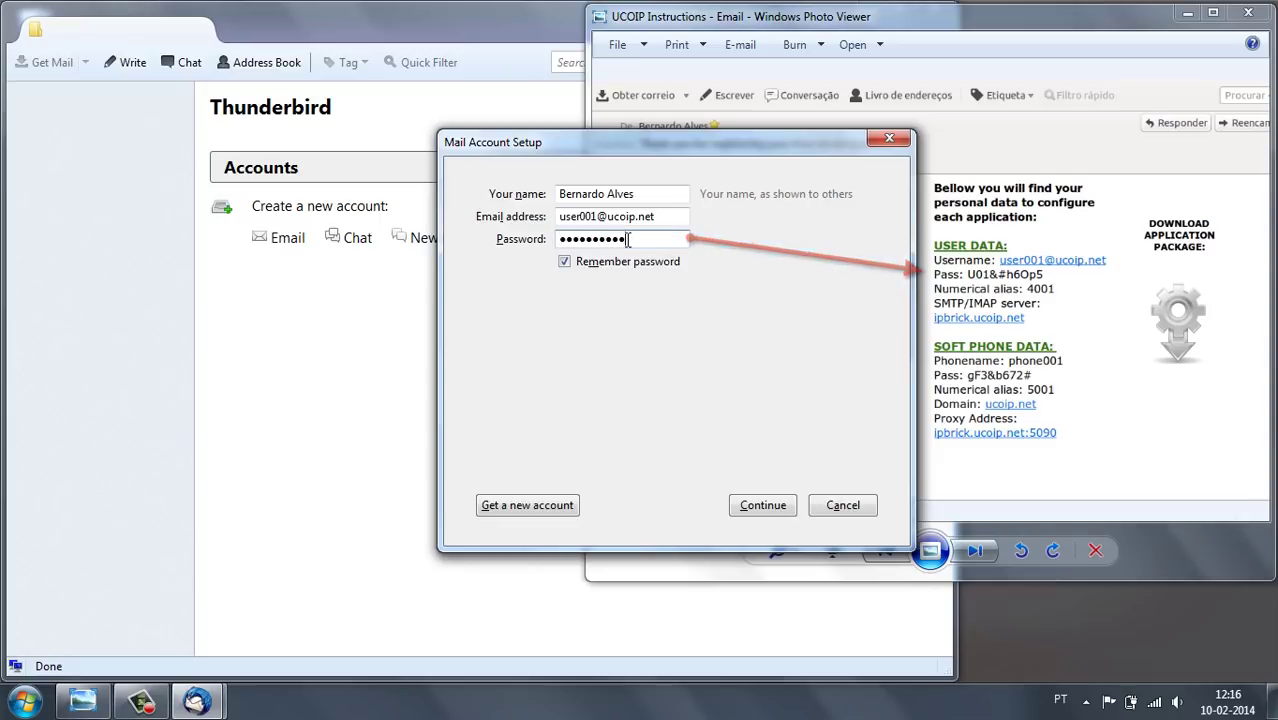
click(762, 508)
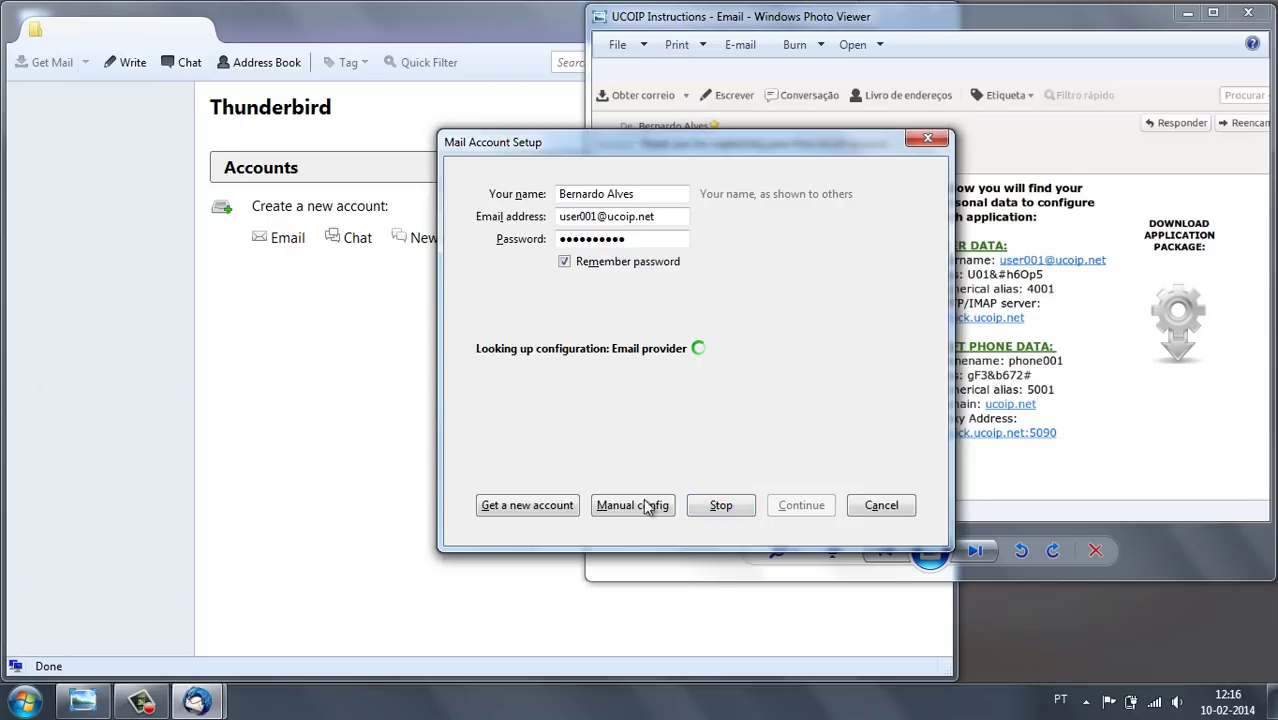
- Switch to manual config and set incoming IMAP to ipbrick.ucoip.net, port 143, STARTTLS
click(635, 507)
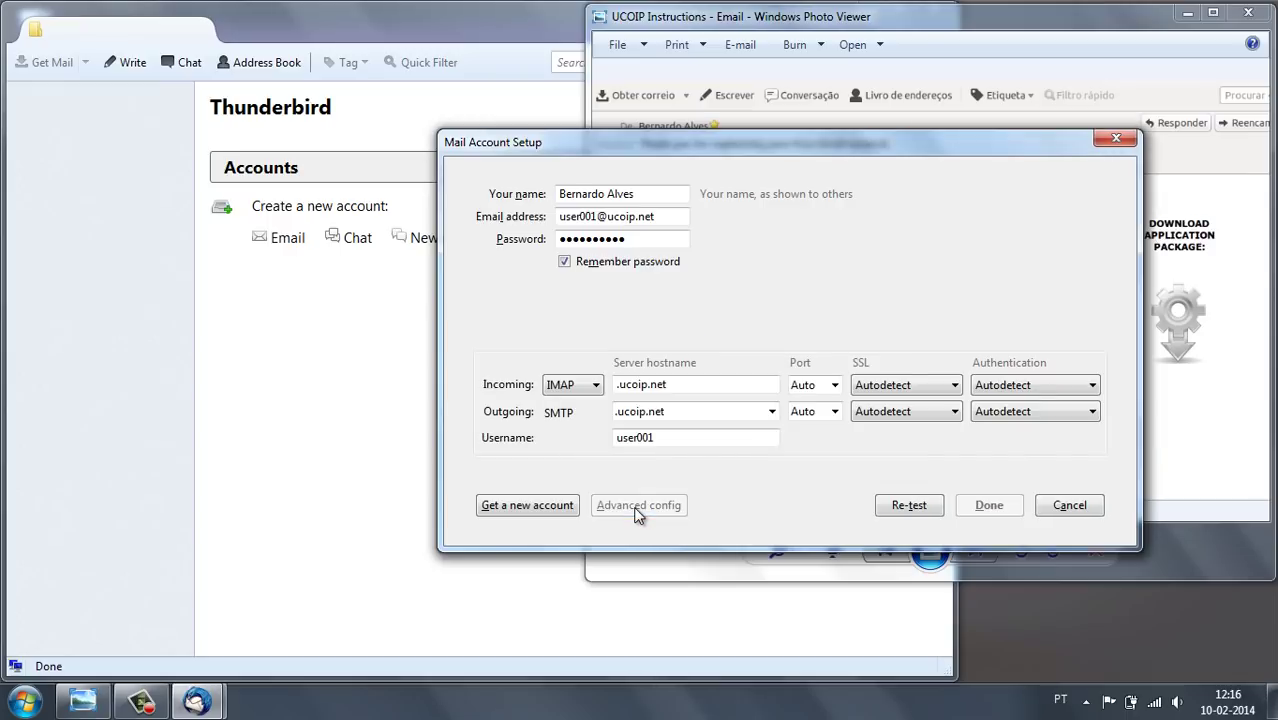
drag(886, 142, 662, 137)
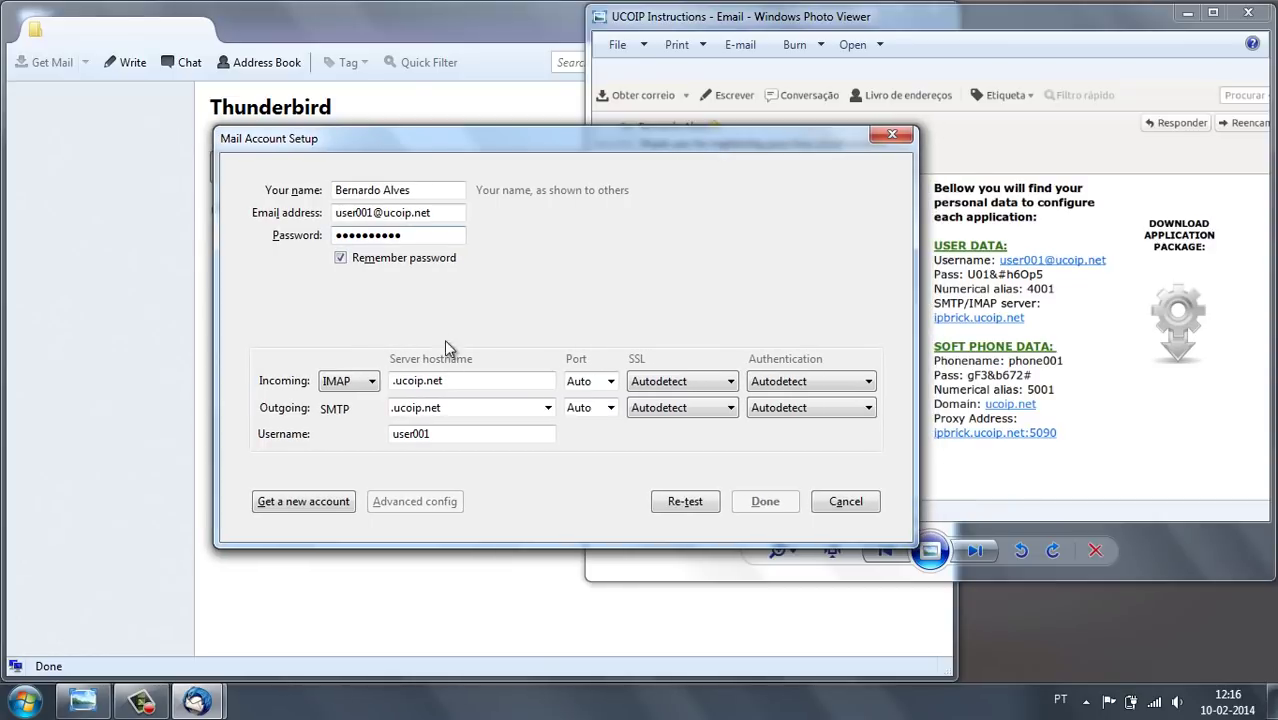
click(393, 382)
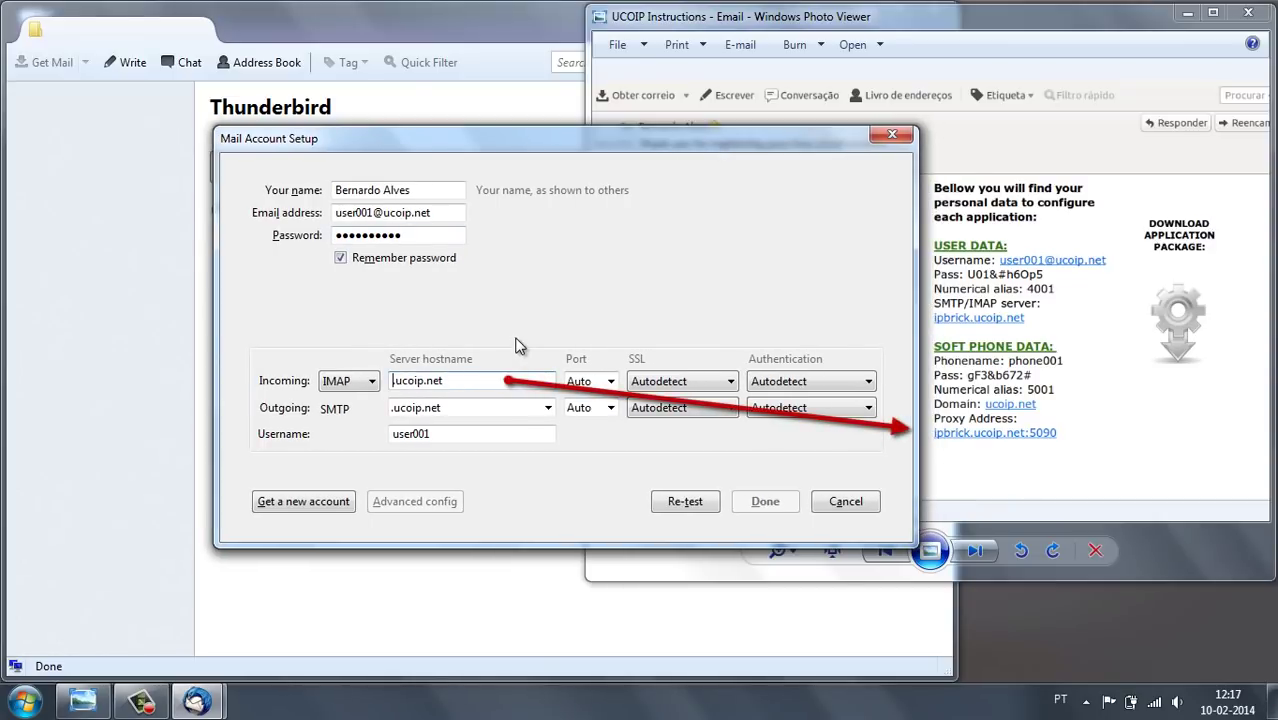
text(ipbrick)
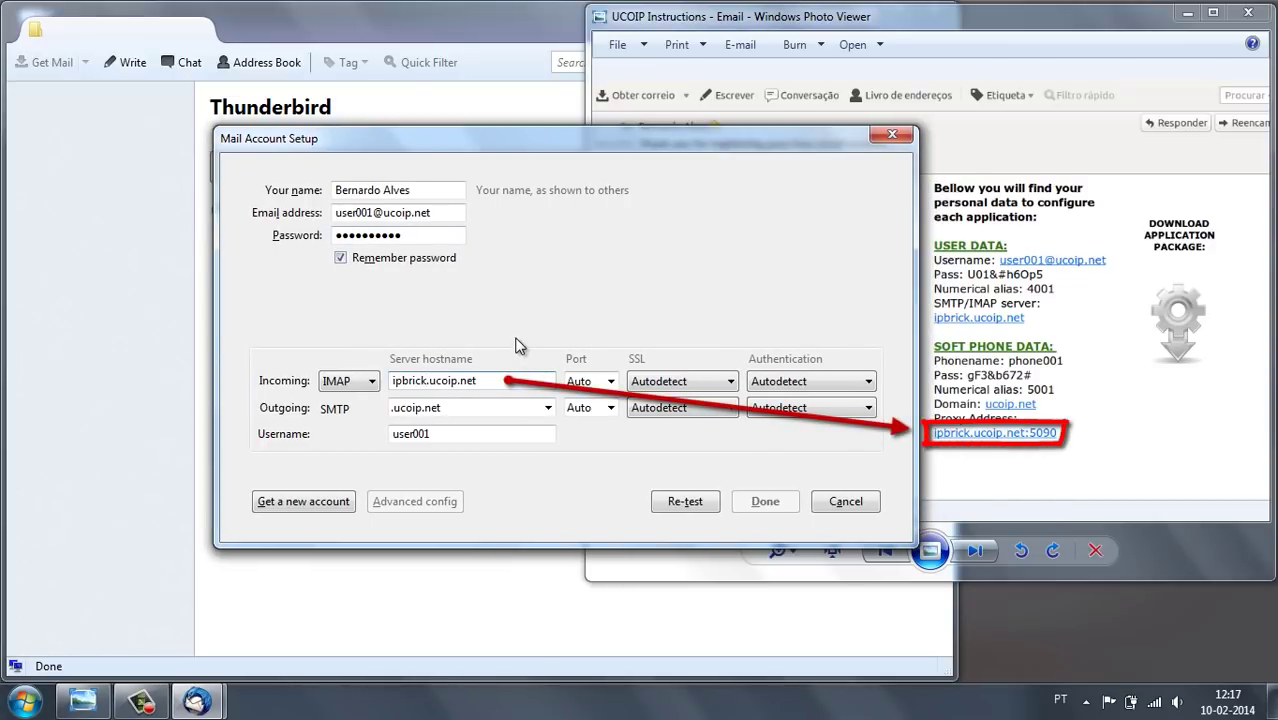
click(586, 380)
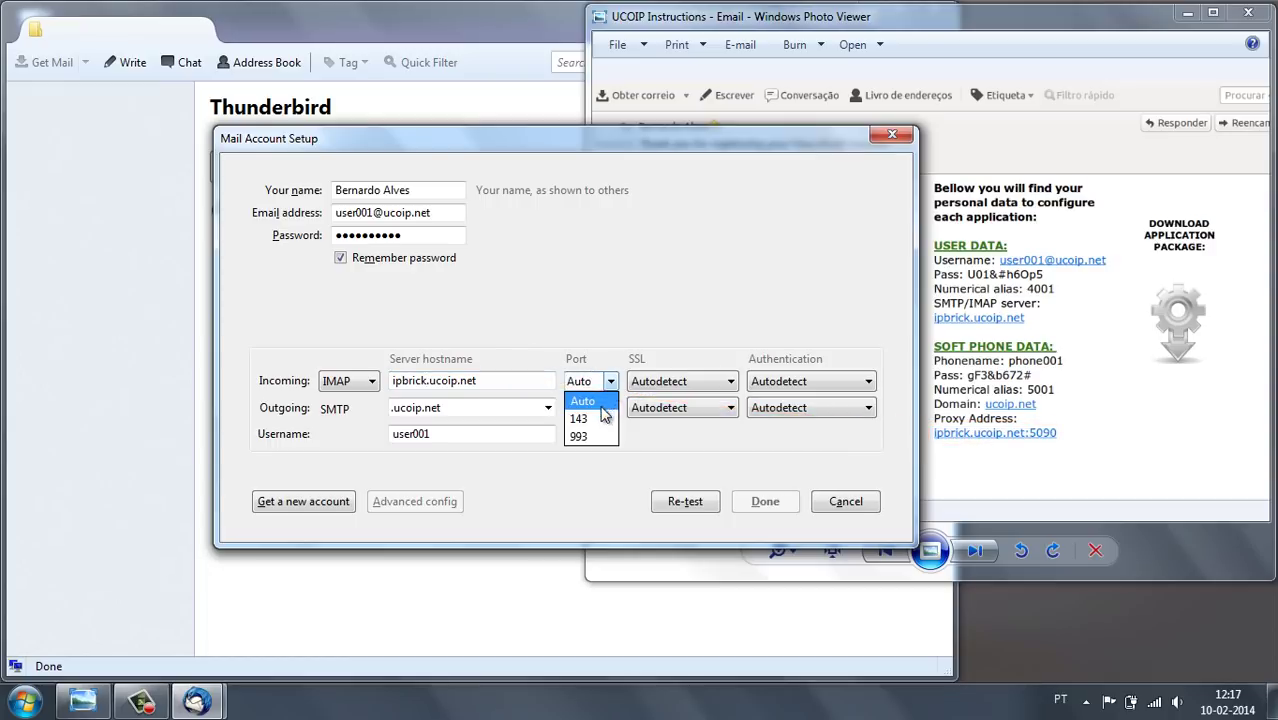
click(593, 422)
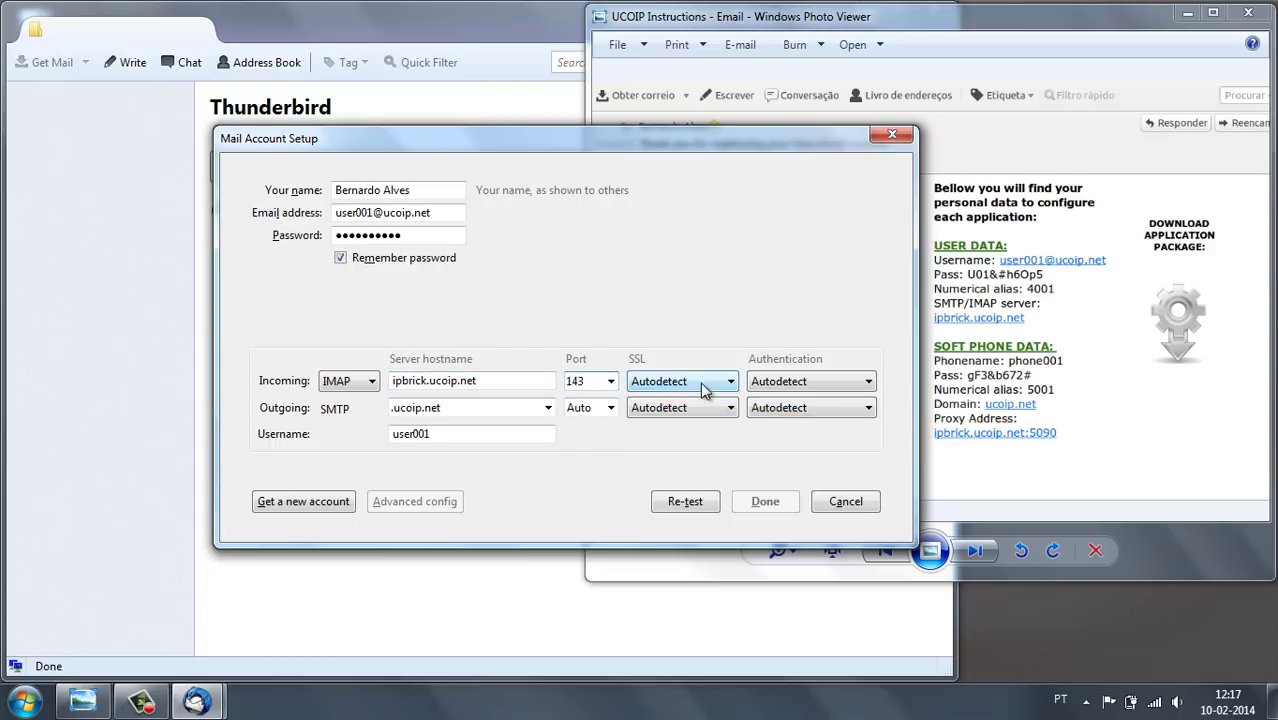
click(729, 385)
click(698, 437)
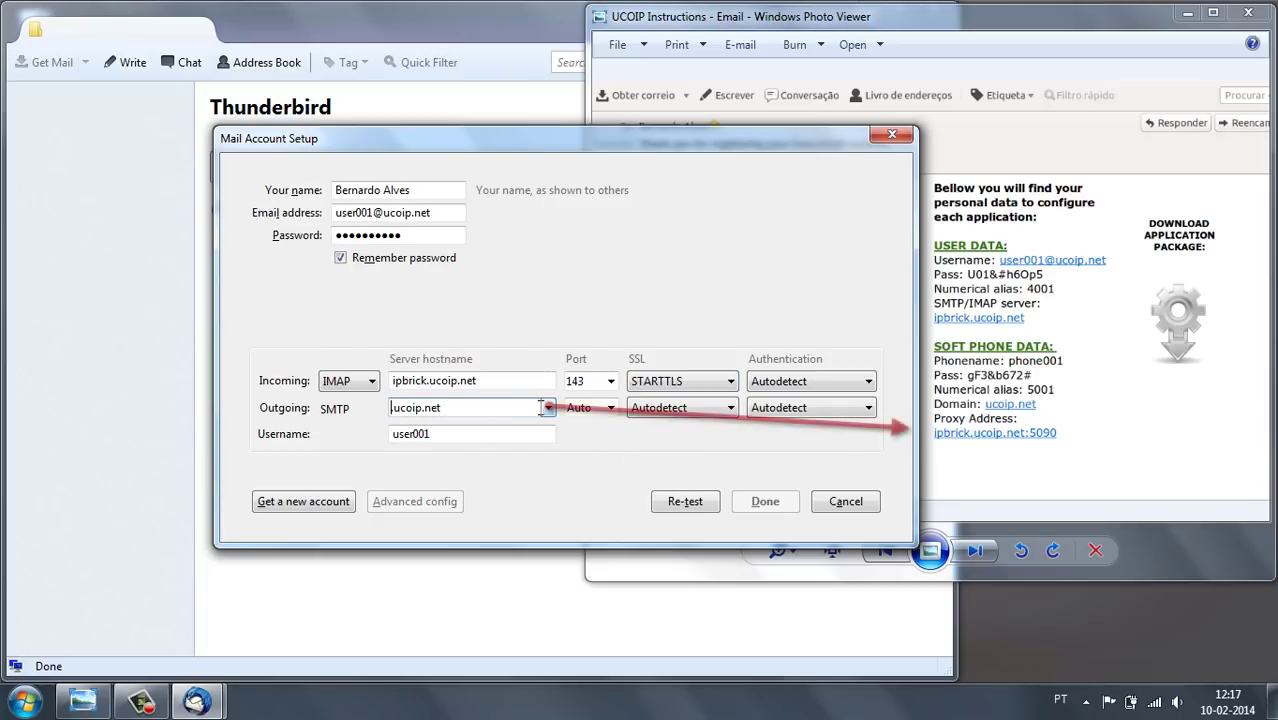
- Set outgoing SMTP to ipbrick.ucoip.net, port 25, STARTTLS, and re-test the settings
text(ipbrick.)
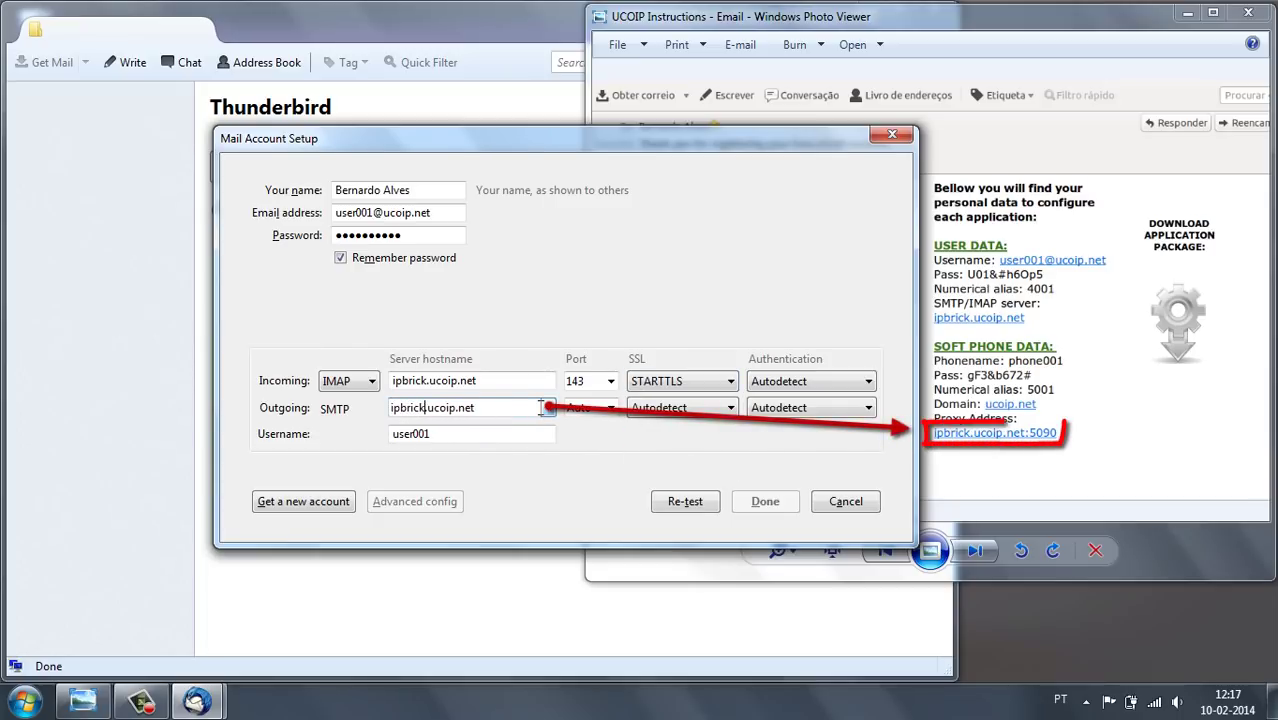
click(610, 408)
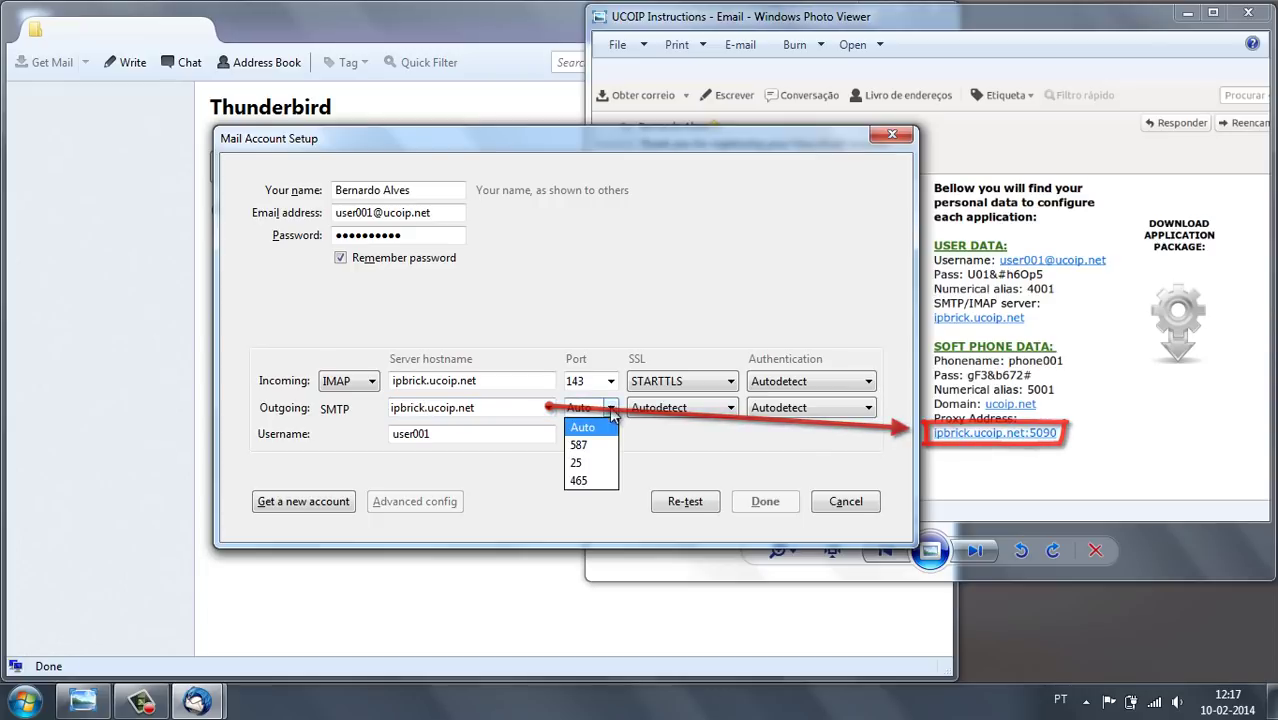
click(587, 465)
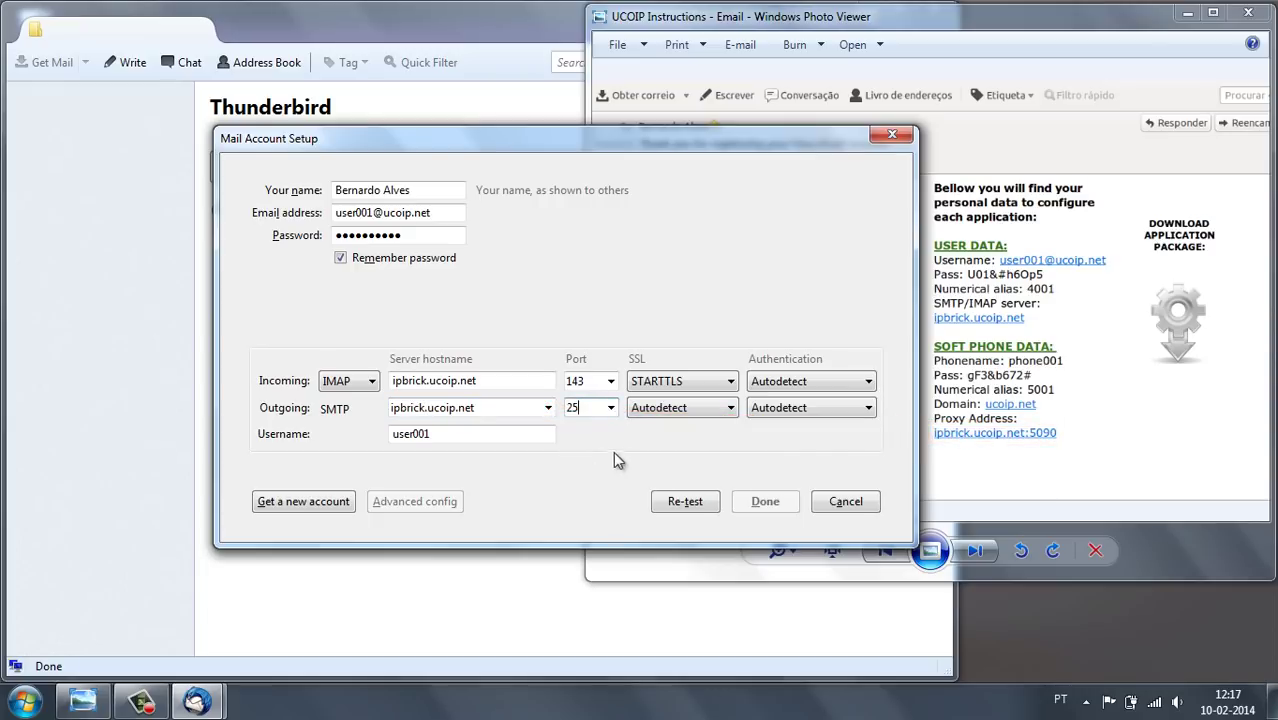
click(696, 409)
click(688, 464)
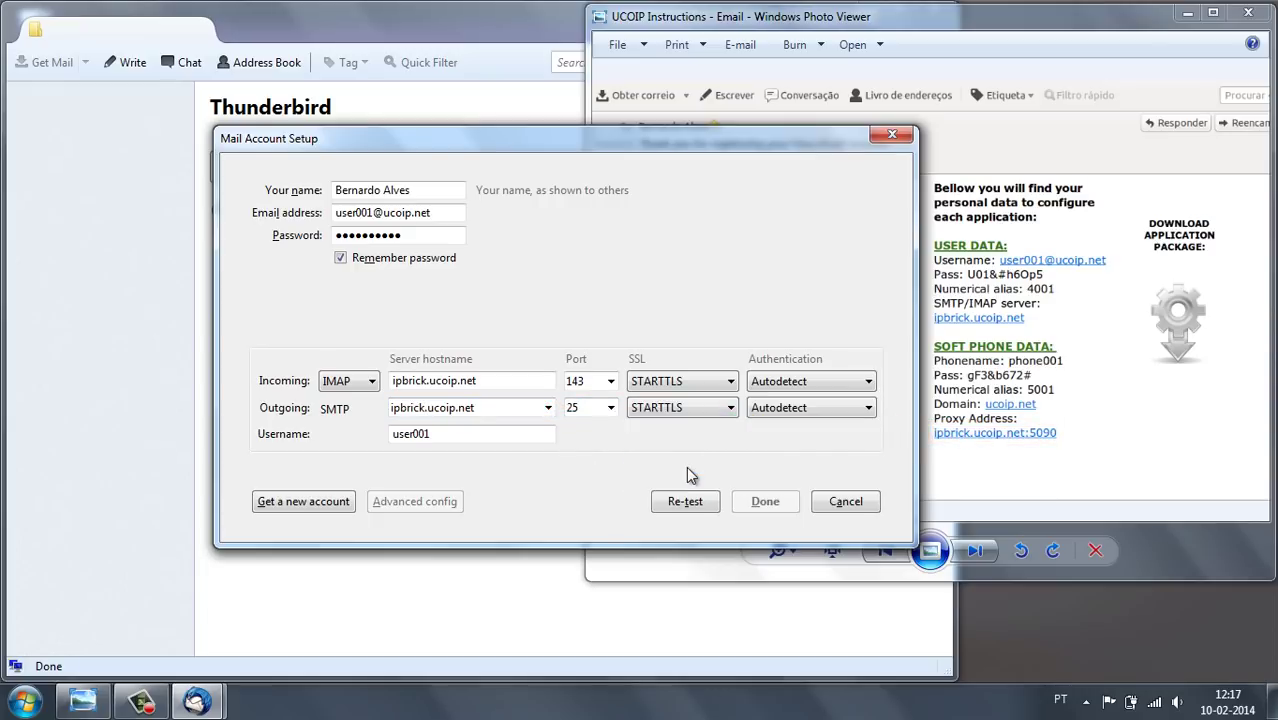
click(690, 503)
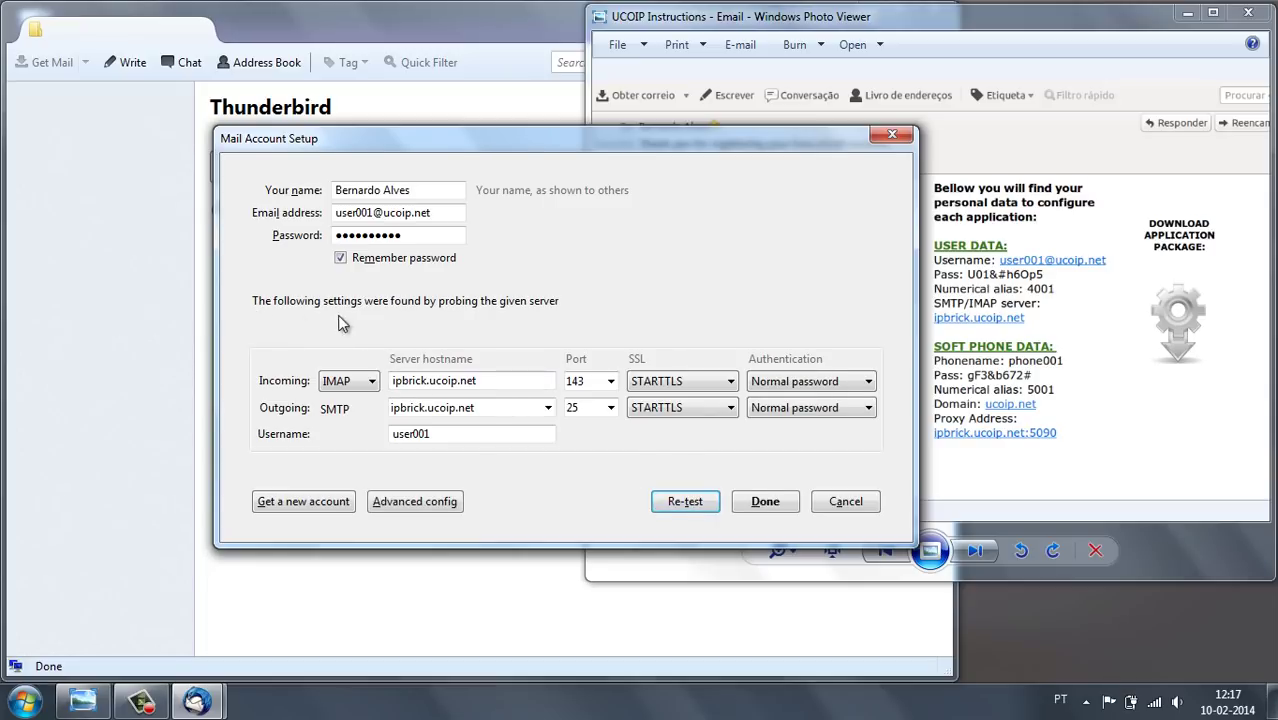
- Create the account, permanently accept the server certificate, and open the new Inbox
click(757, 499)
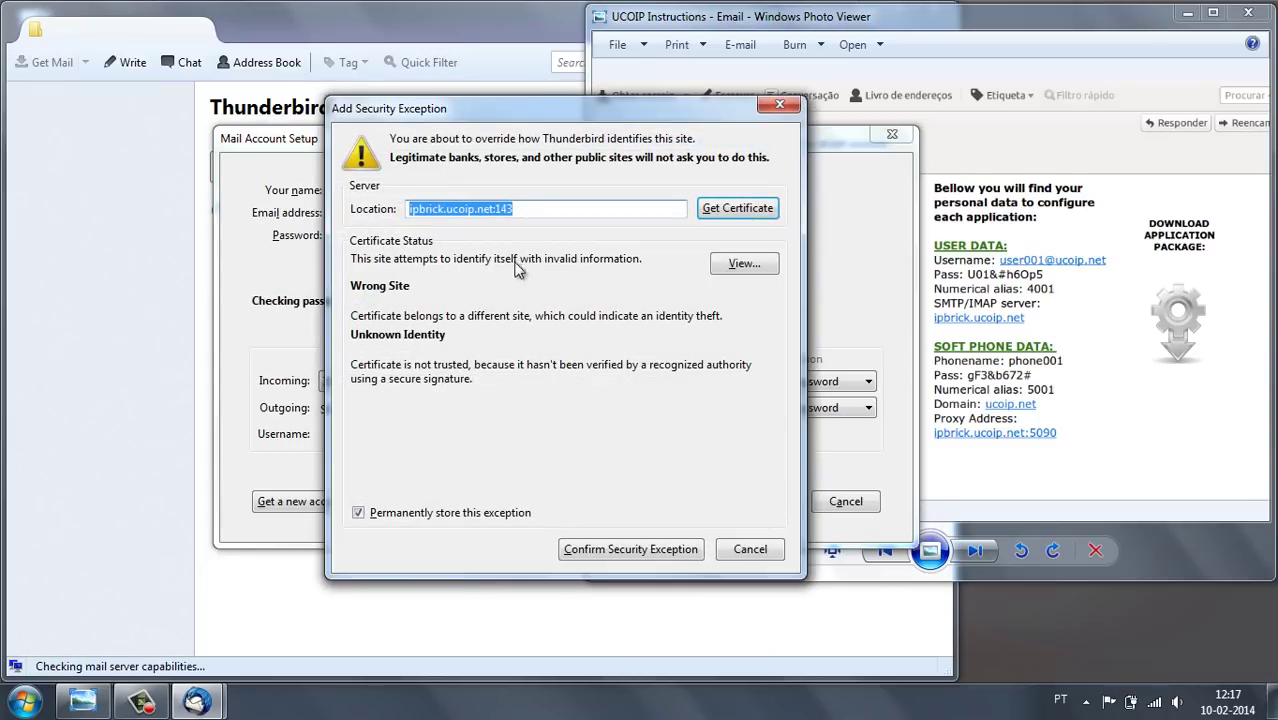
click(620, 549)
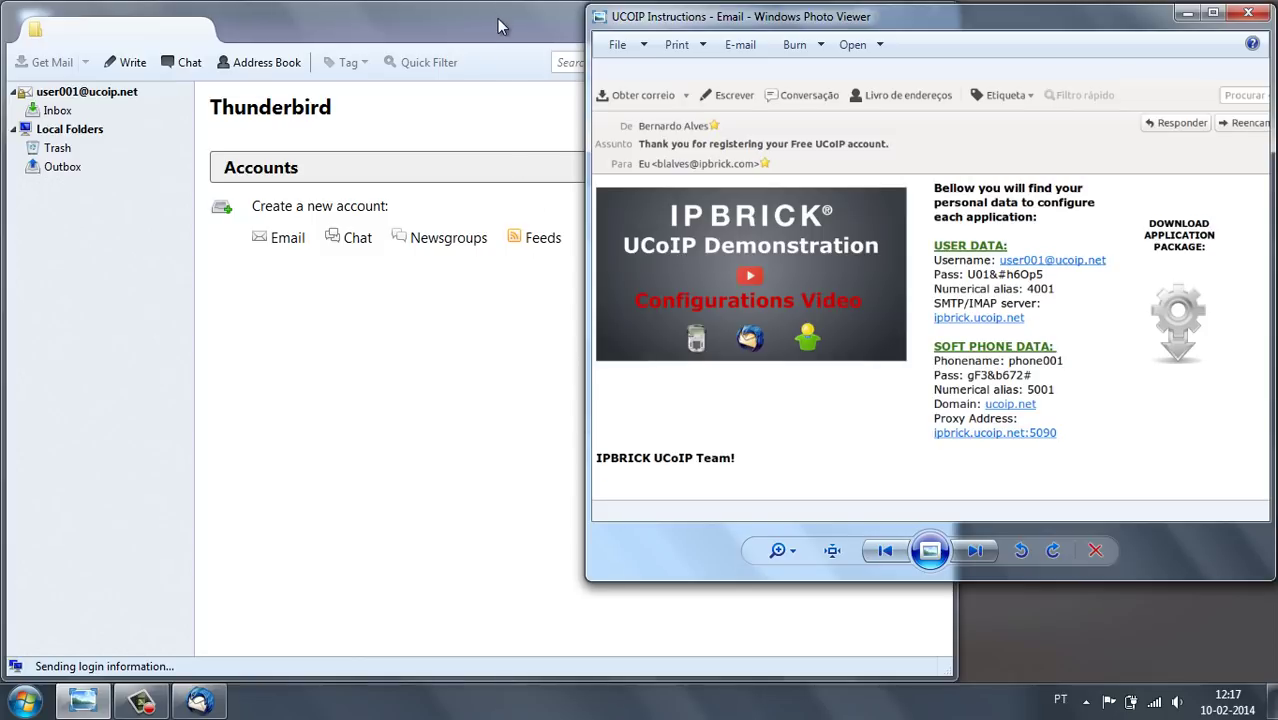
click(1247, 12)
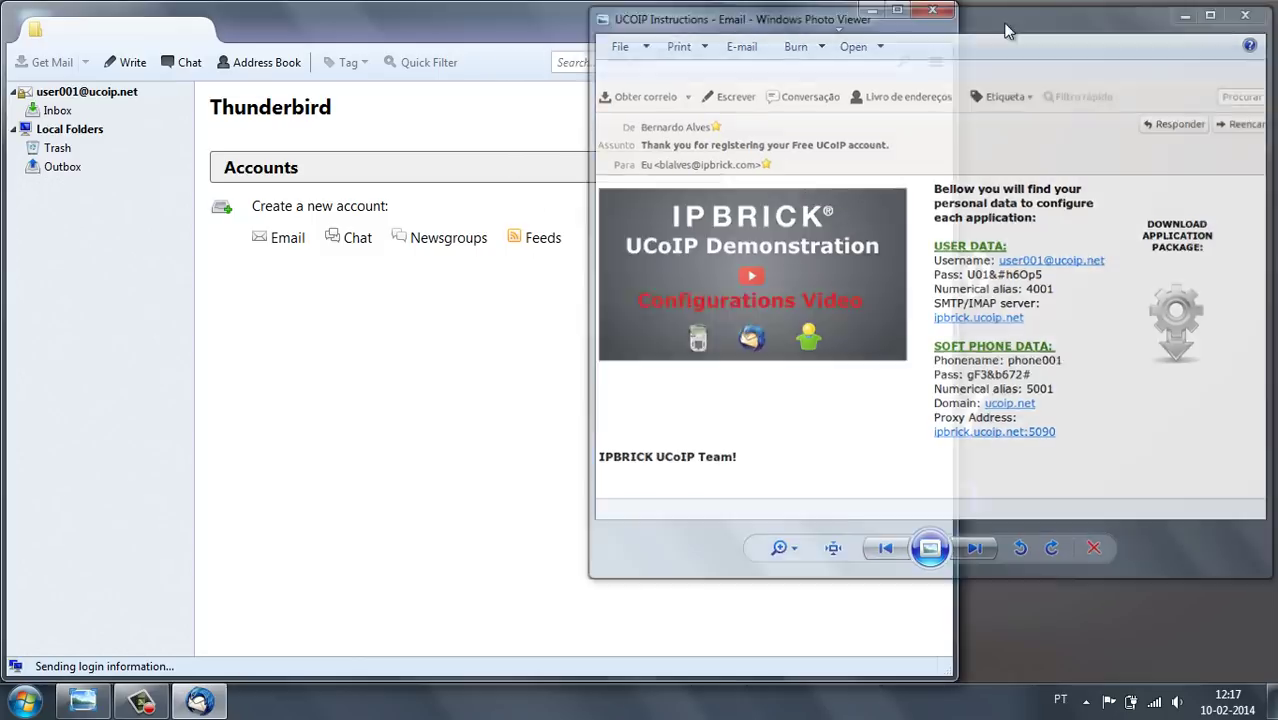
drag(662, 40, 881, 55)
click(231, 122)
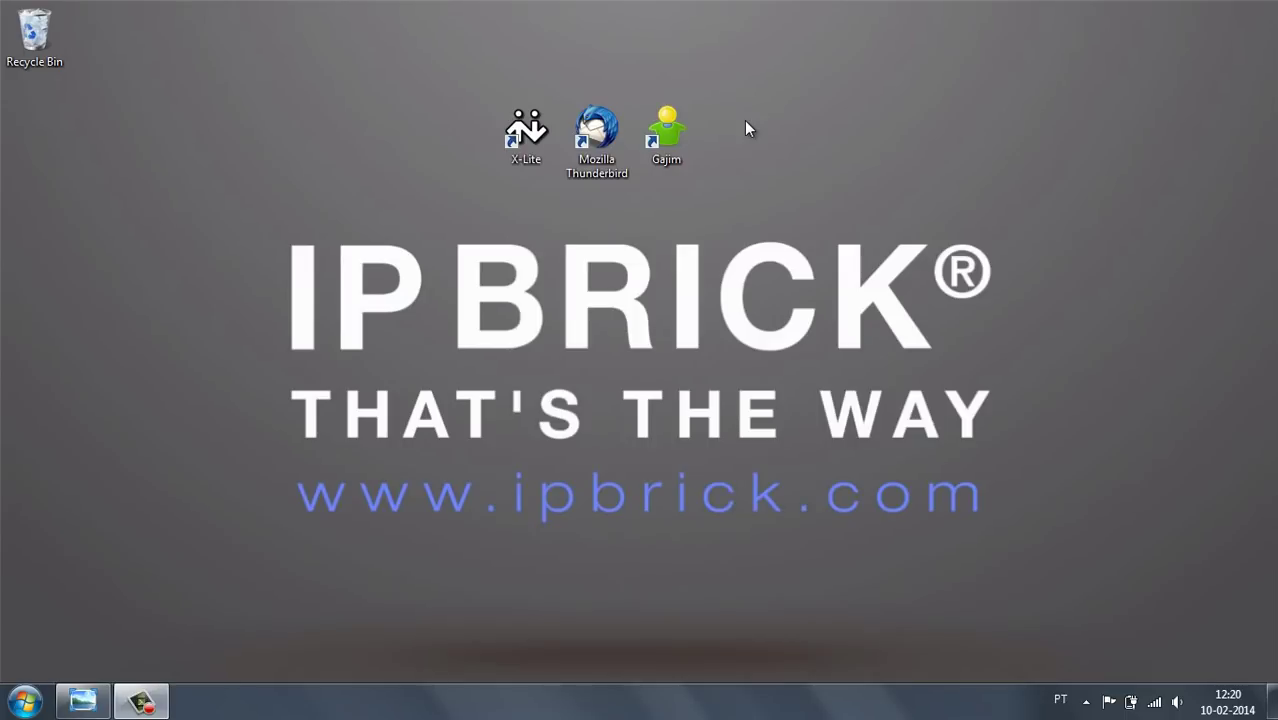
- Launch Gajim and proceed with an existing account, pulling up the account-details e-mail
double_click(669, 135)
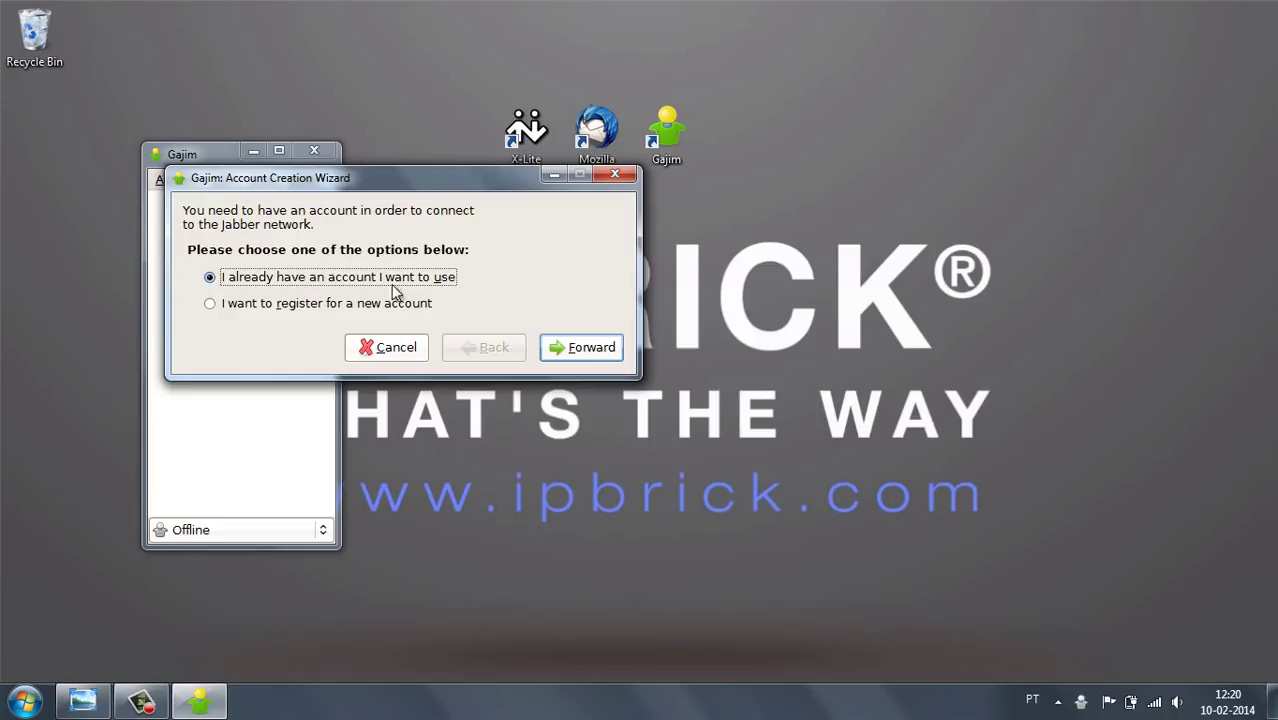
click(582, 351)
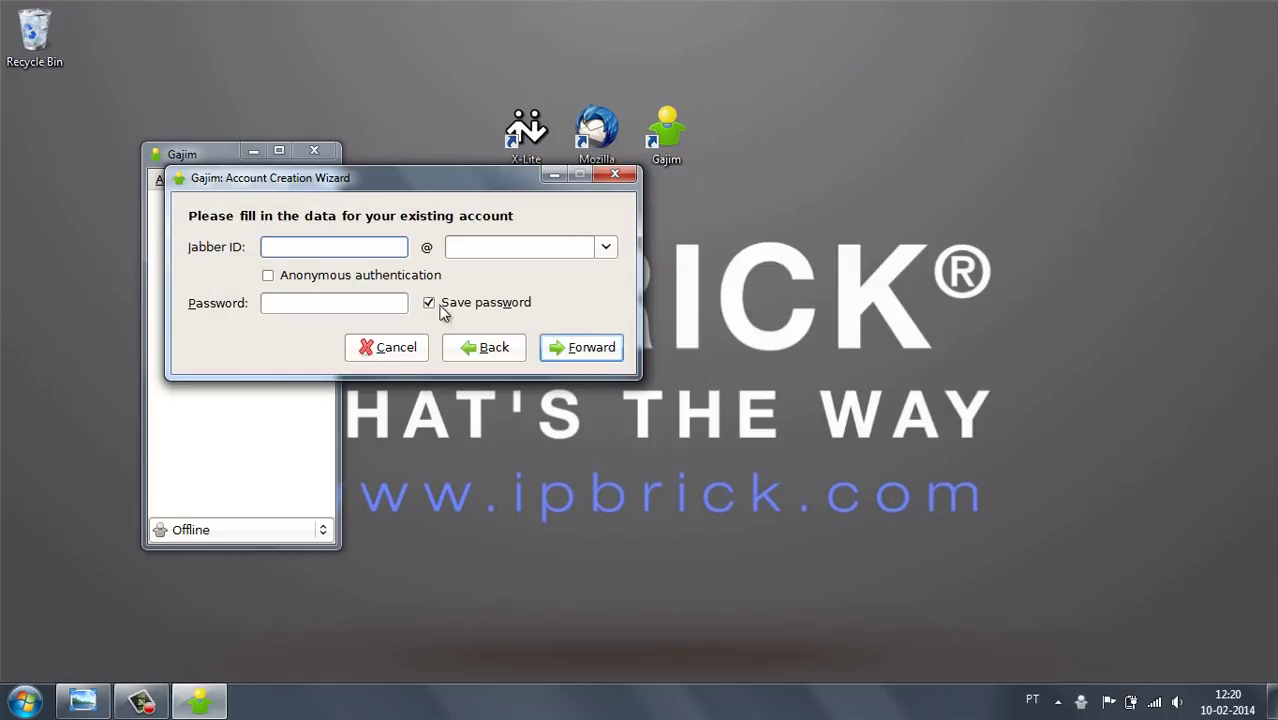
click(82, 700)
- Enter the Jabber username on server ucoip.net, paste the password, and add the account
click(502, 182)
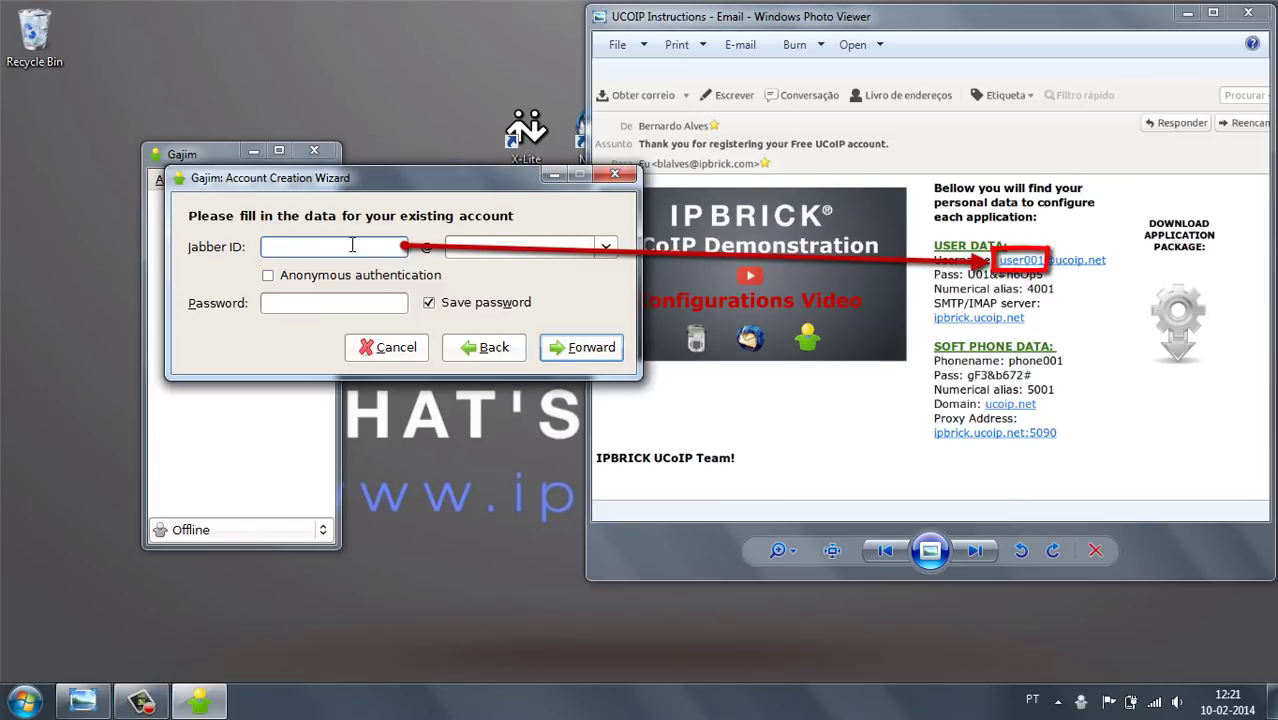
text(user)
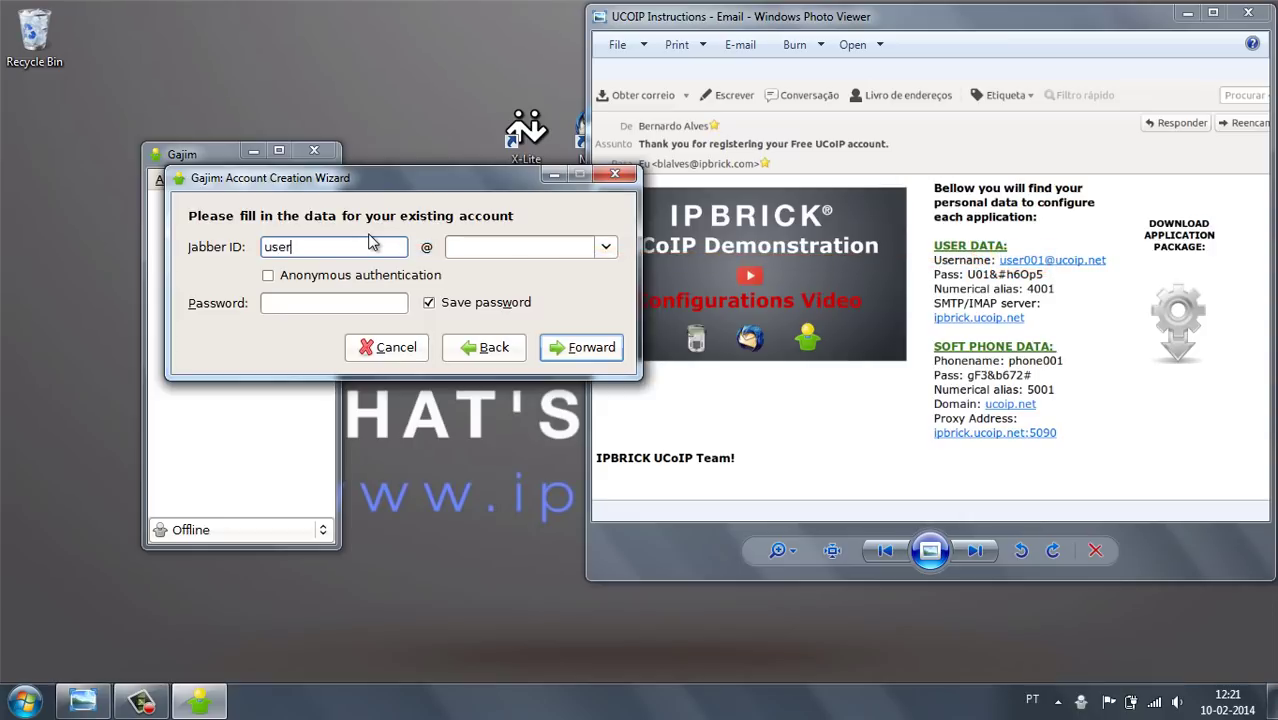
text(001)
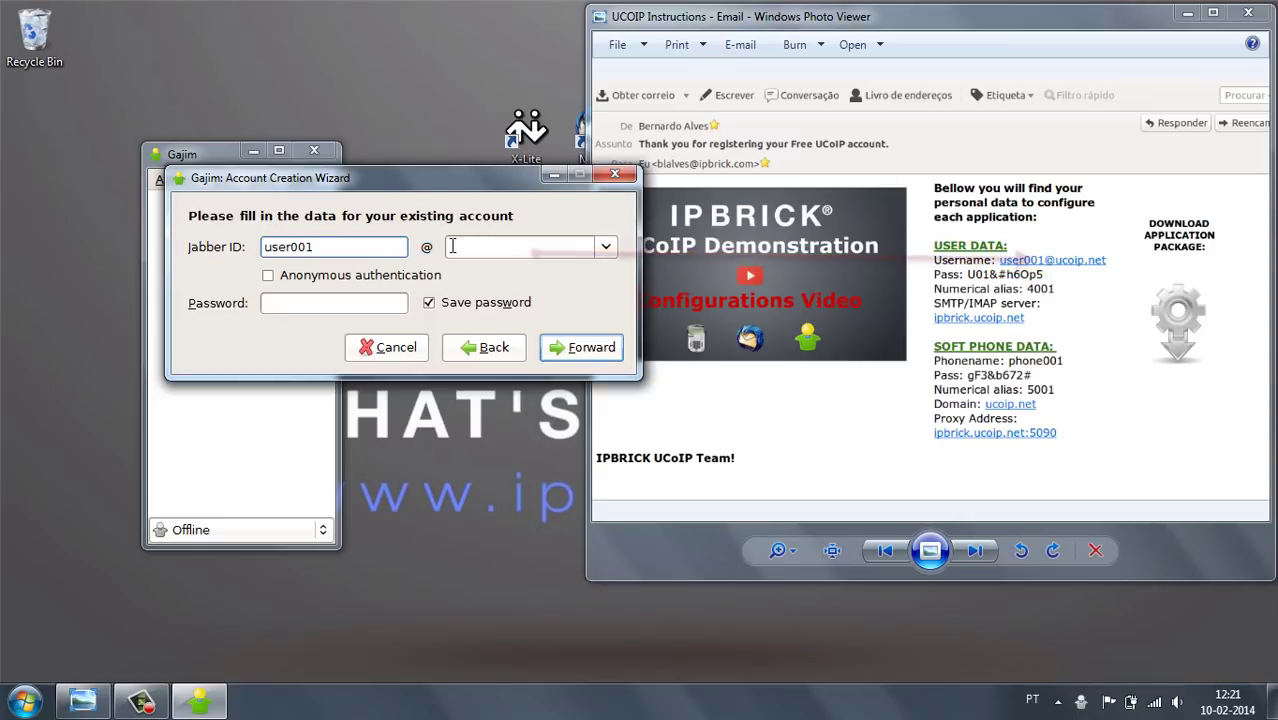
click(468, 246)
text(u)
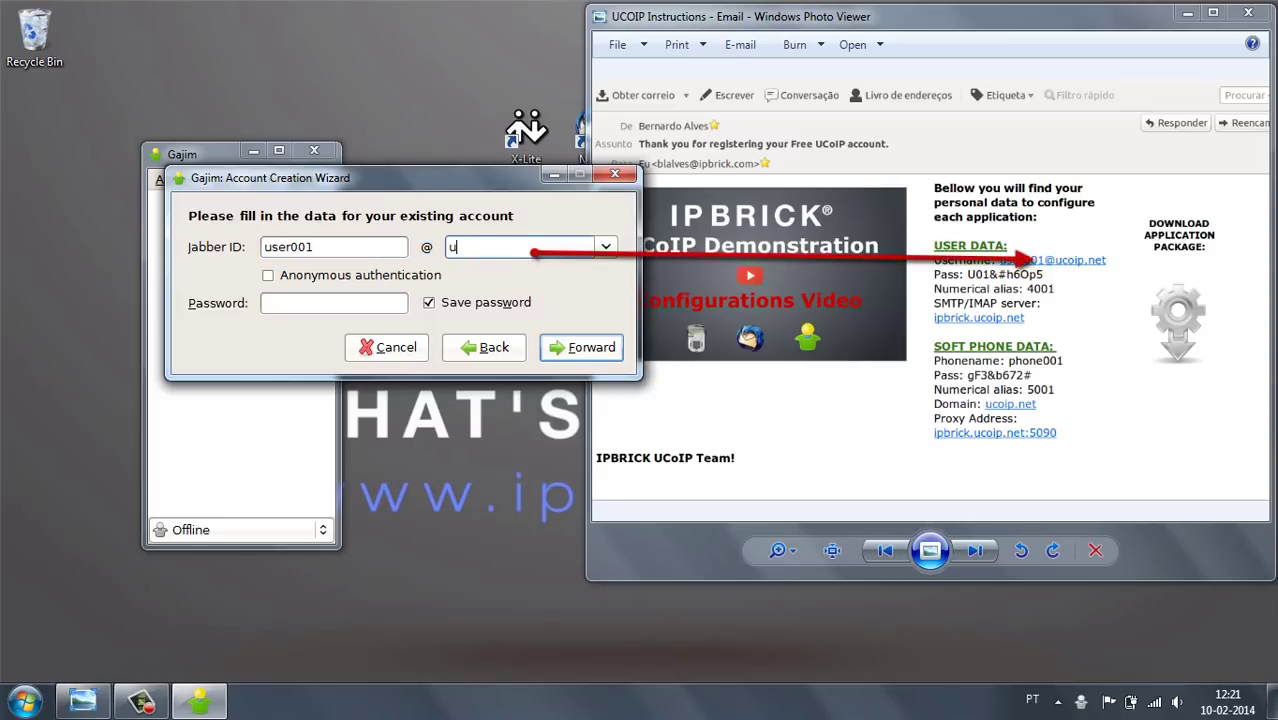
text(coip.net)
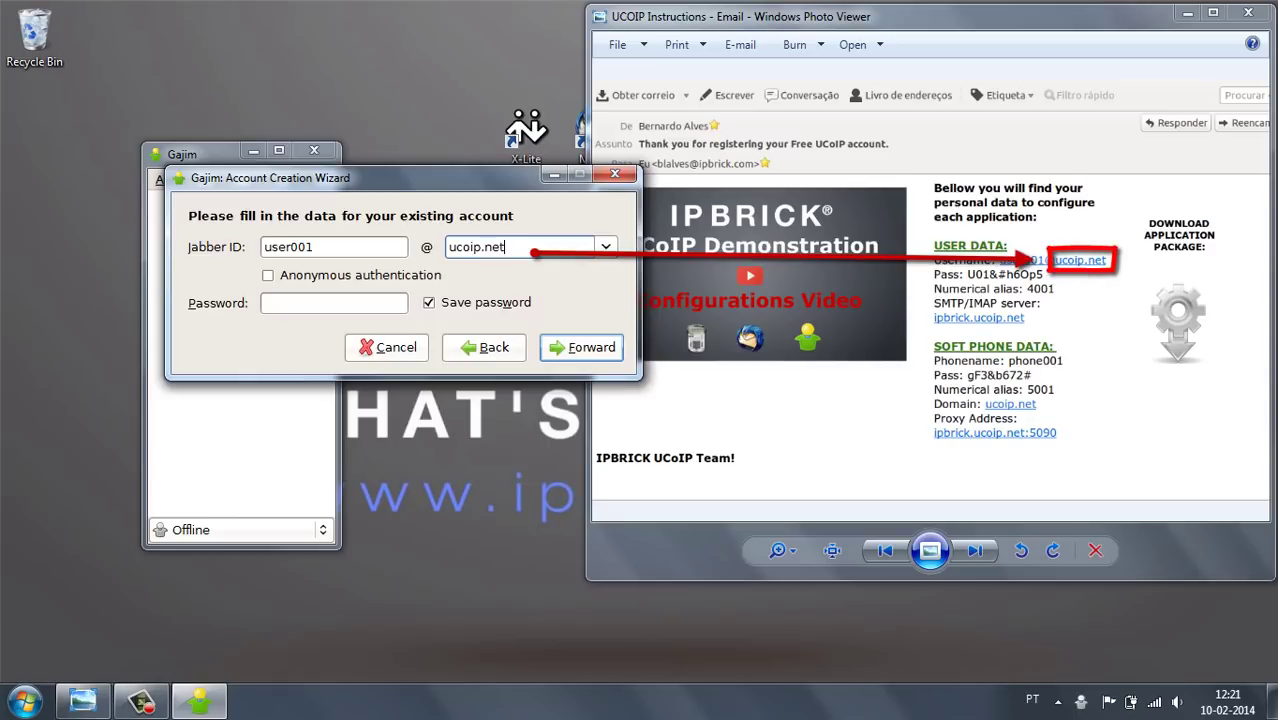
click(316, 302)
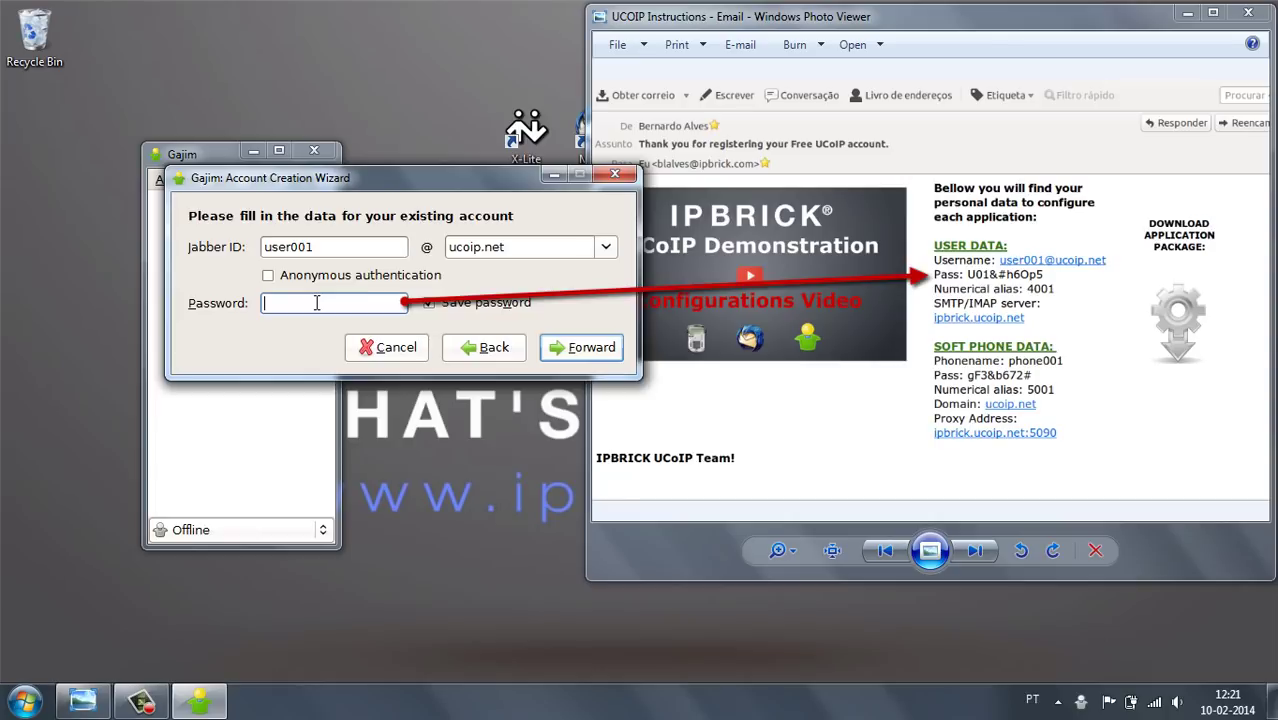
key(ctrl+v)
click(586, 352)
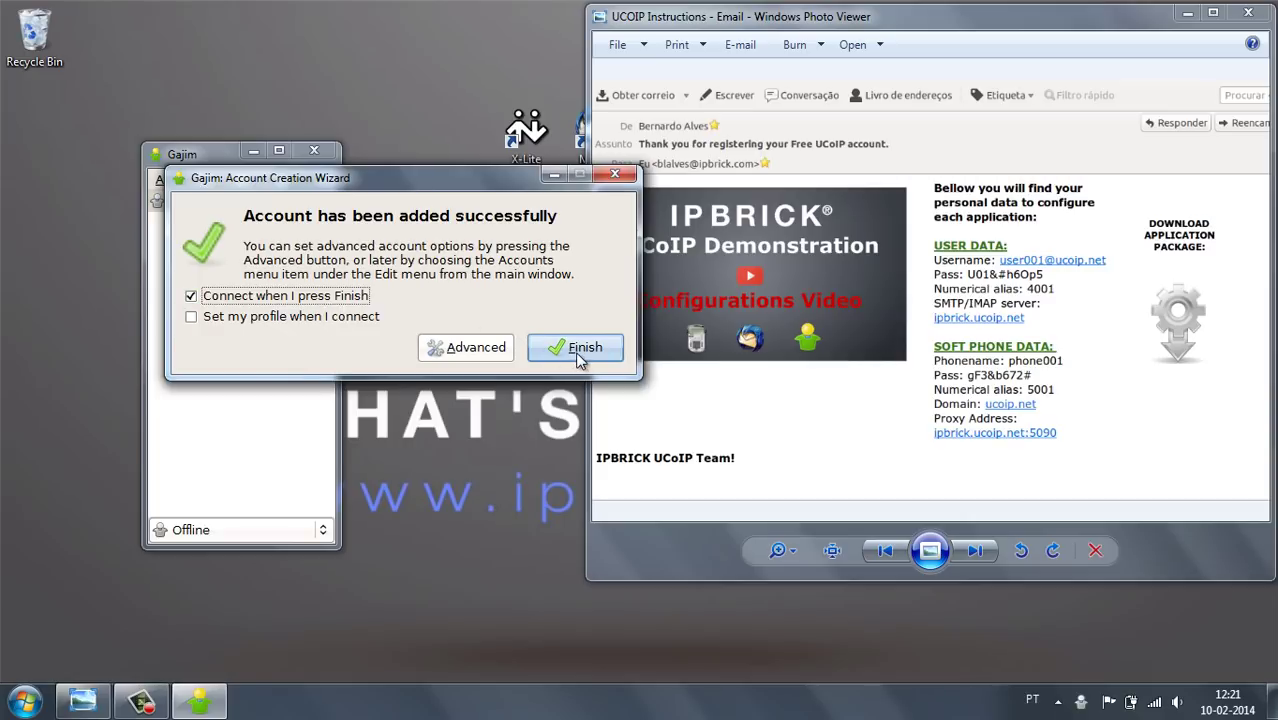
- Finish the wizard, permanently ignore the expired certificate error, and relaunch X-Lite
click(580, 358)
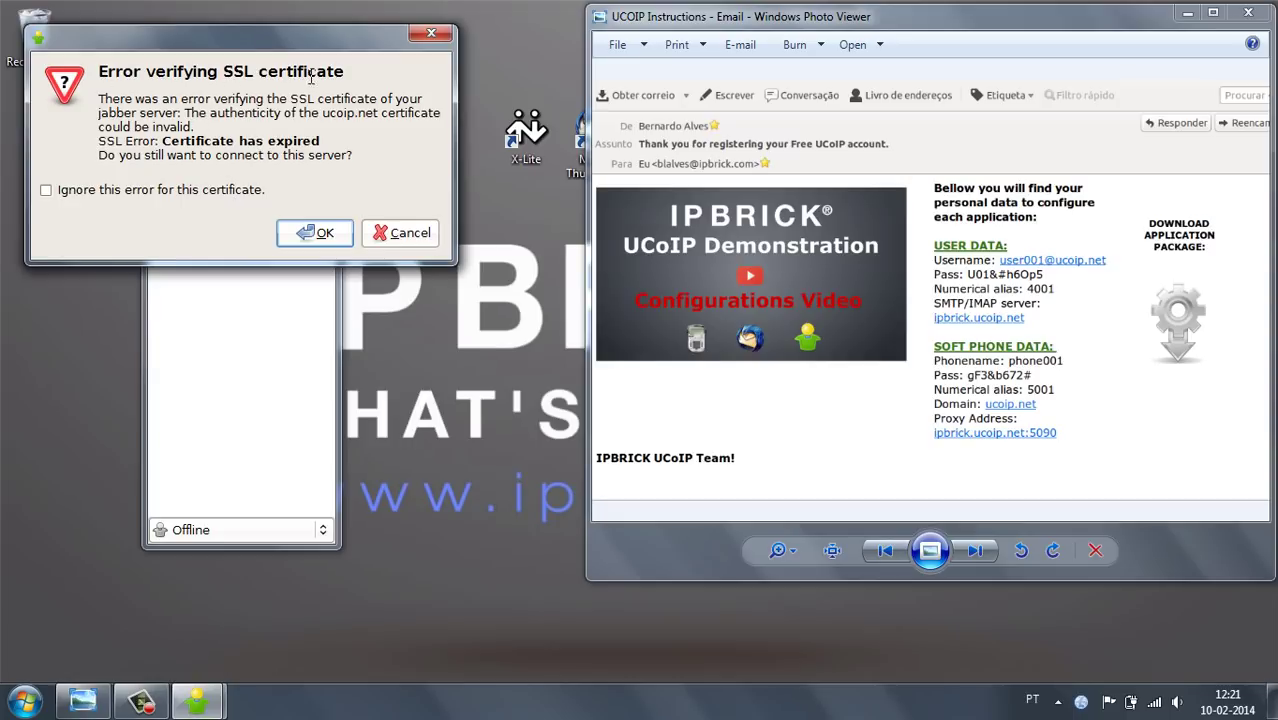
click(46, 191)
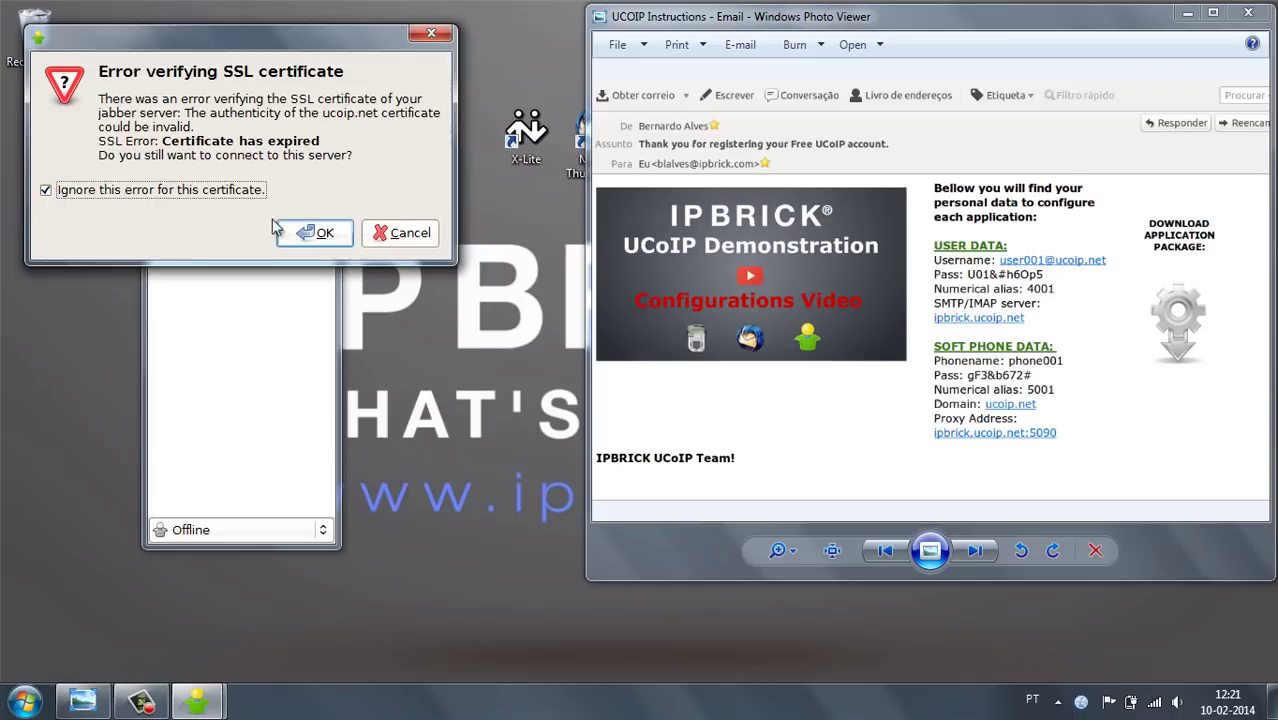
click(320, 236)
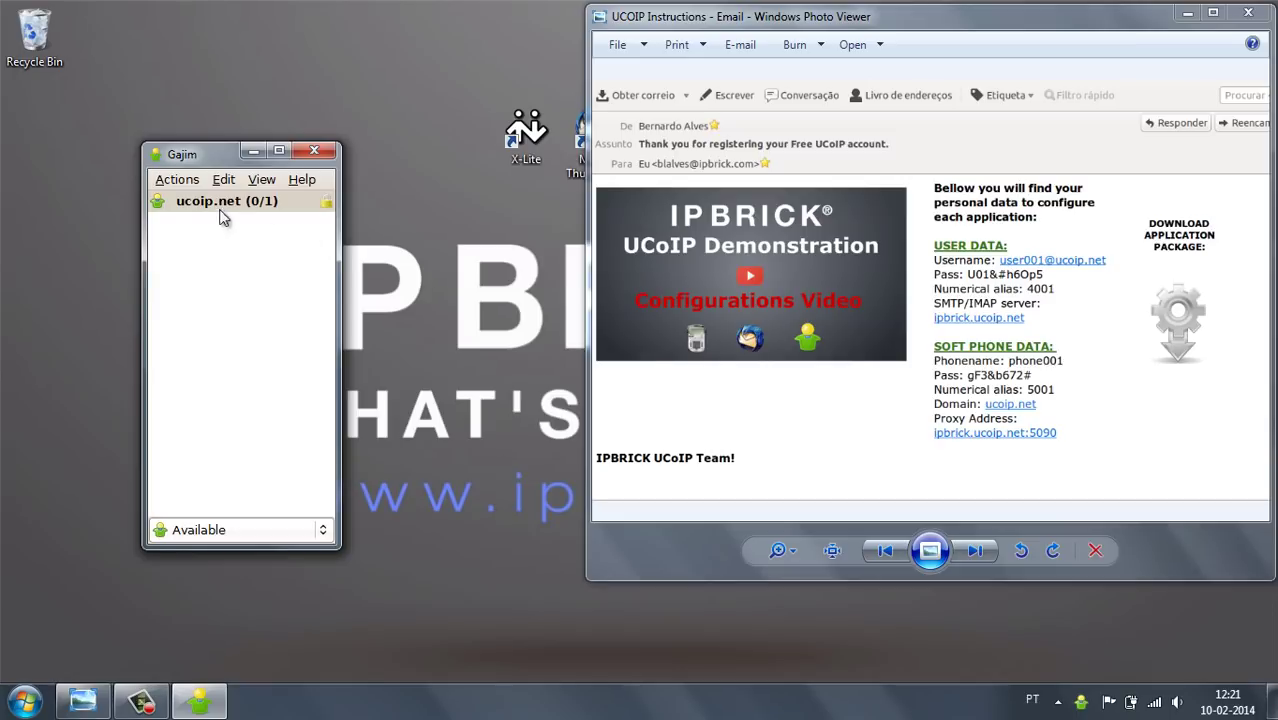
mouse_move(250, 208)
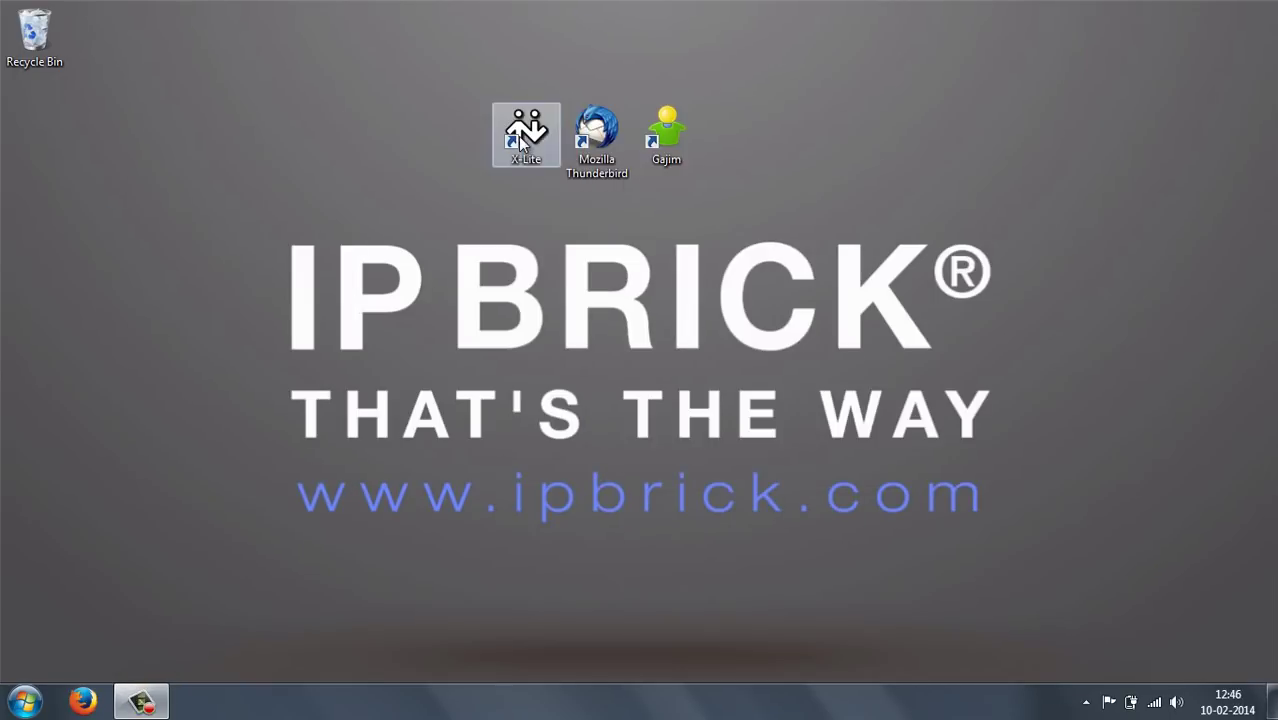
double_click(522, 135)
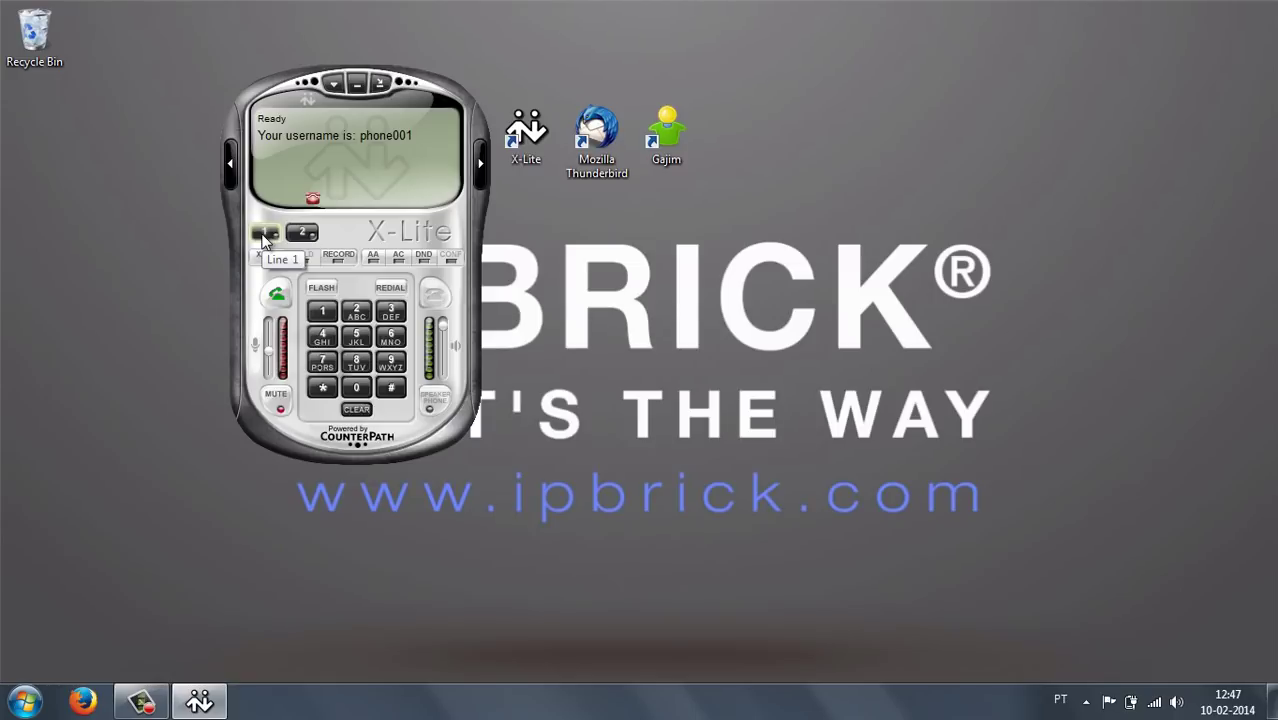
- Select Line 1, answer the incoming call, then hang it up
click(264, 238)
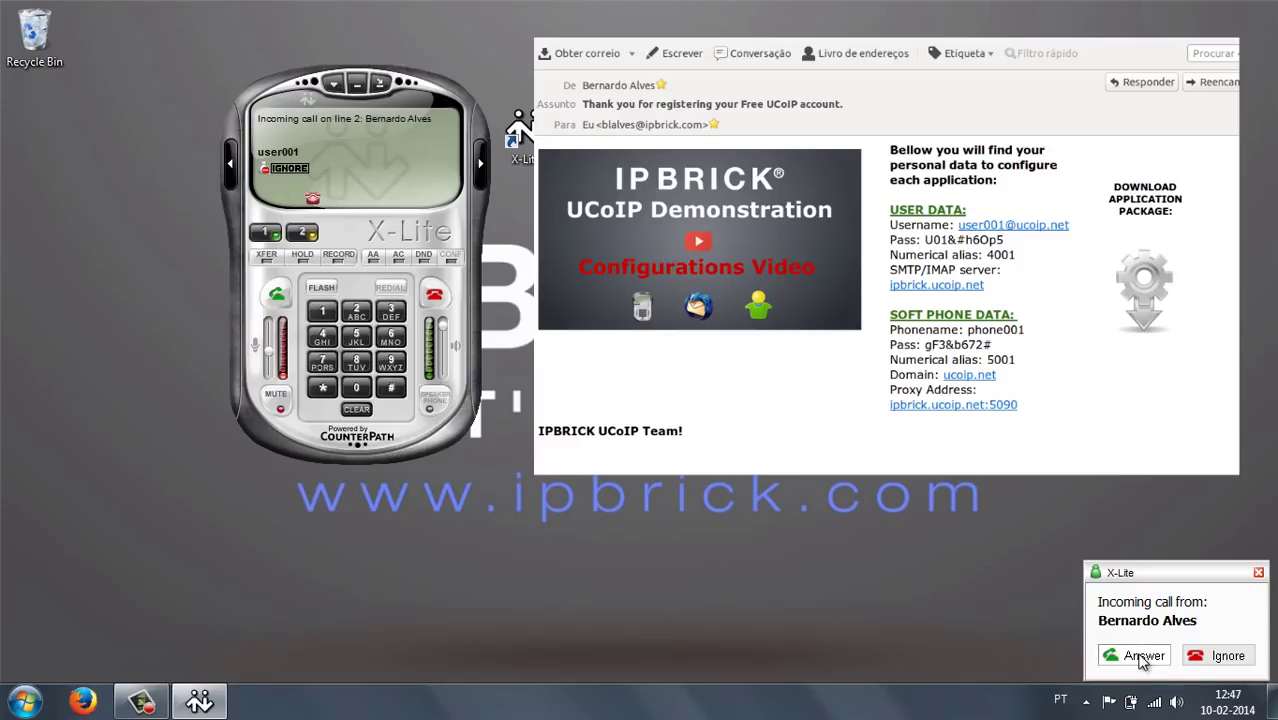
click(1140, 656)
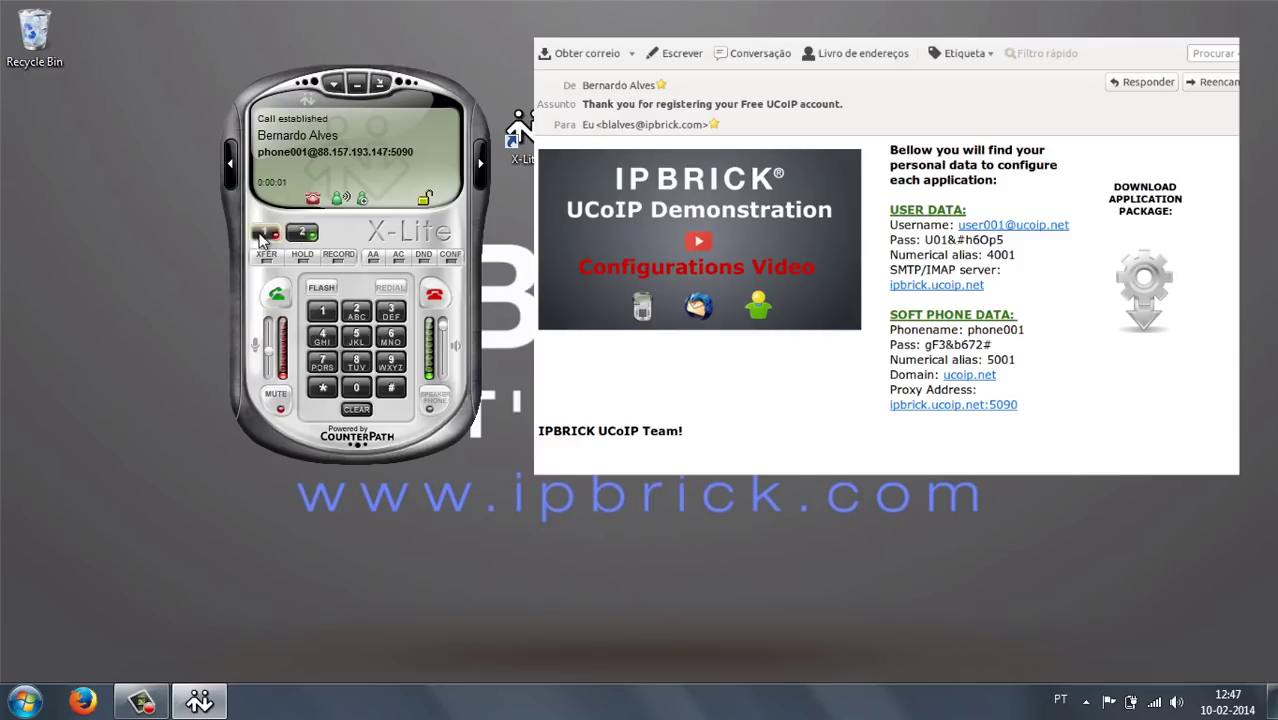
click(436, 296)
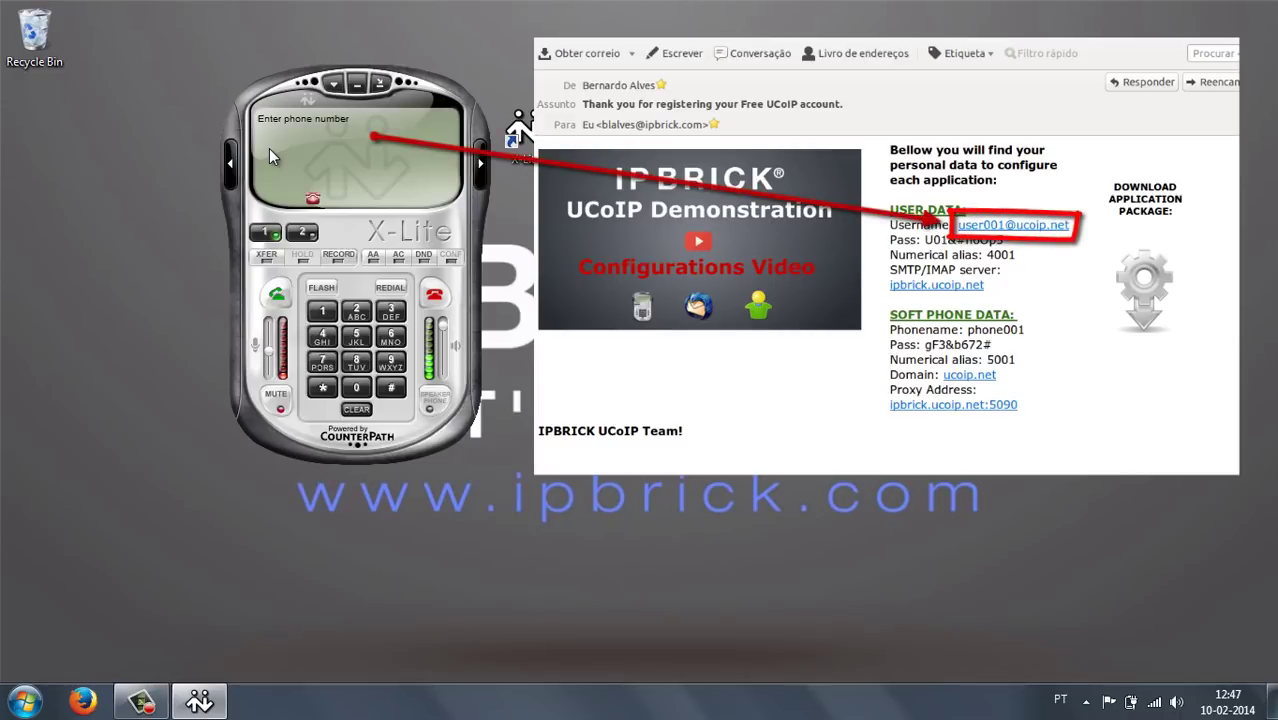
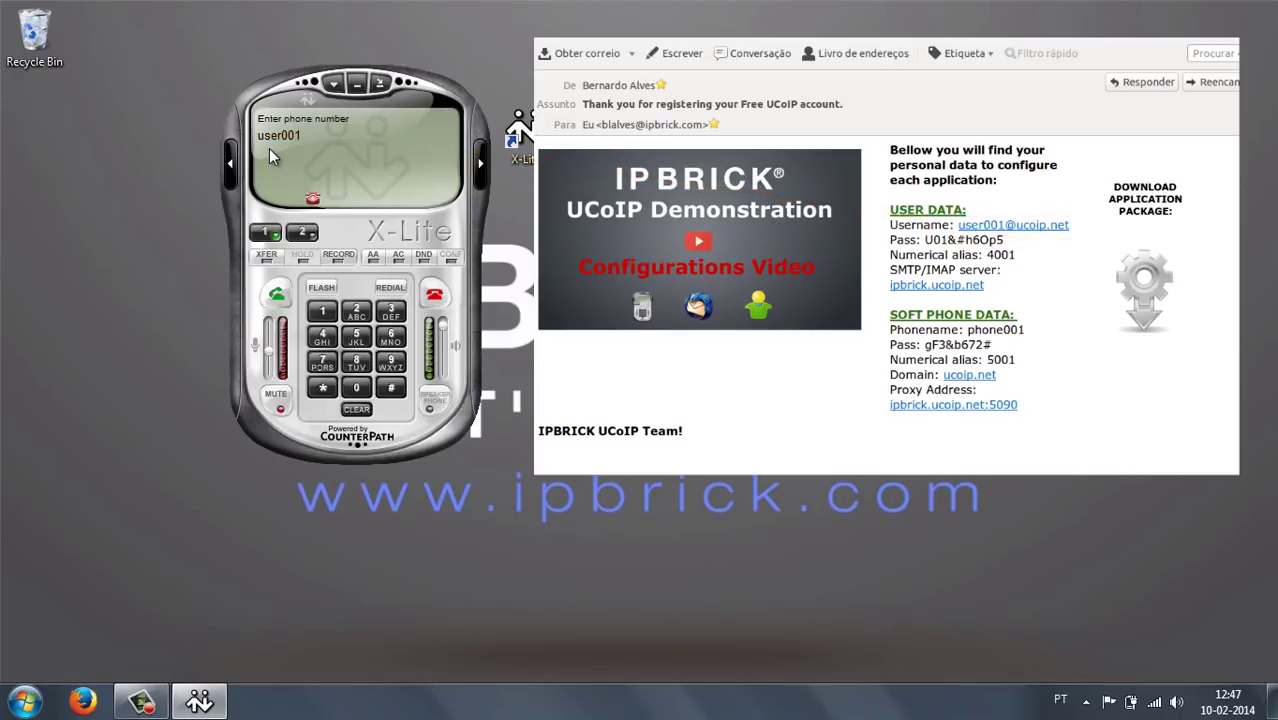
- Call the account's SIP address, answer the incoming test call and hang up
click(279, 296)
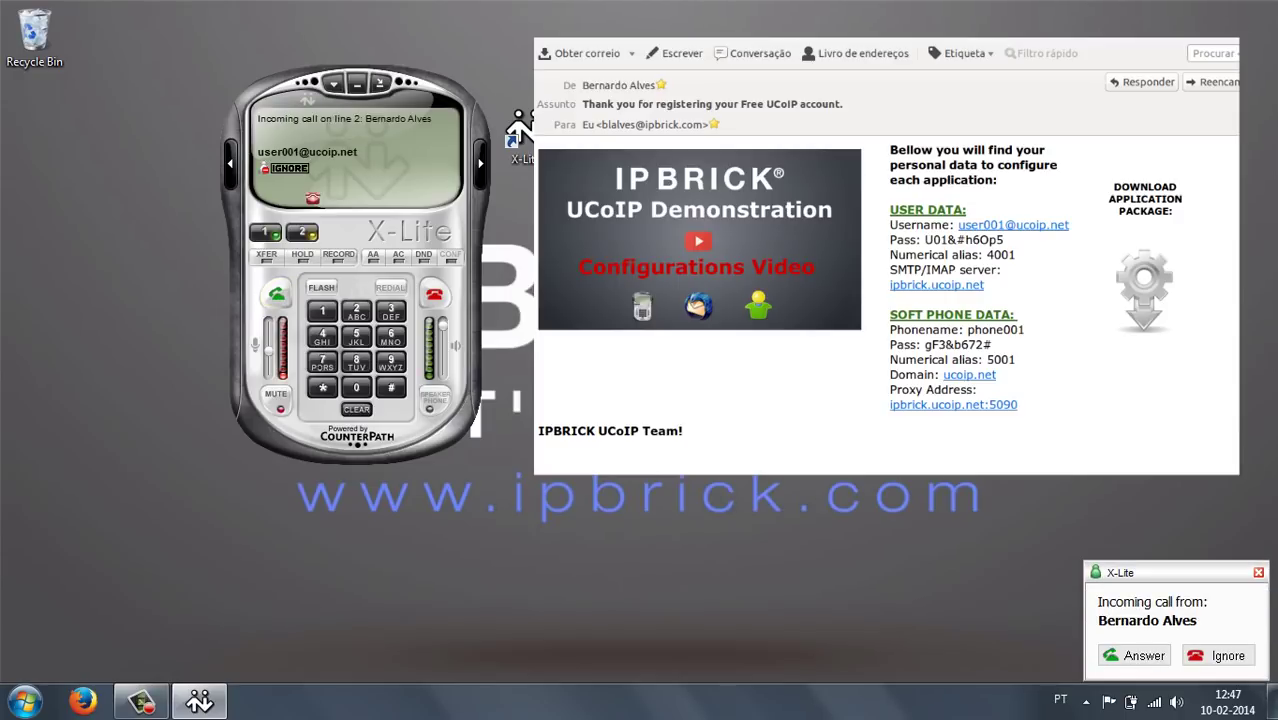
click(1138, 656)
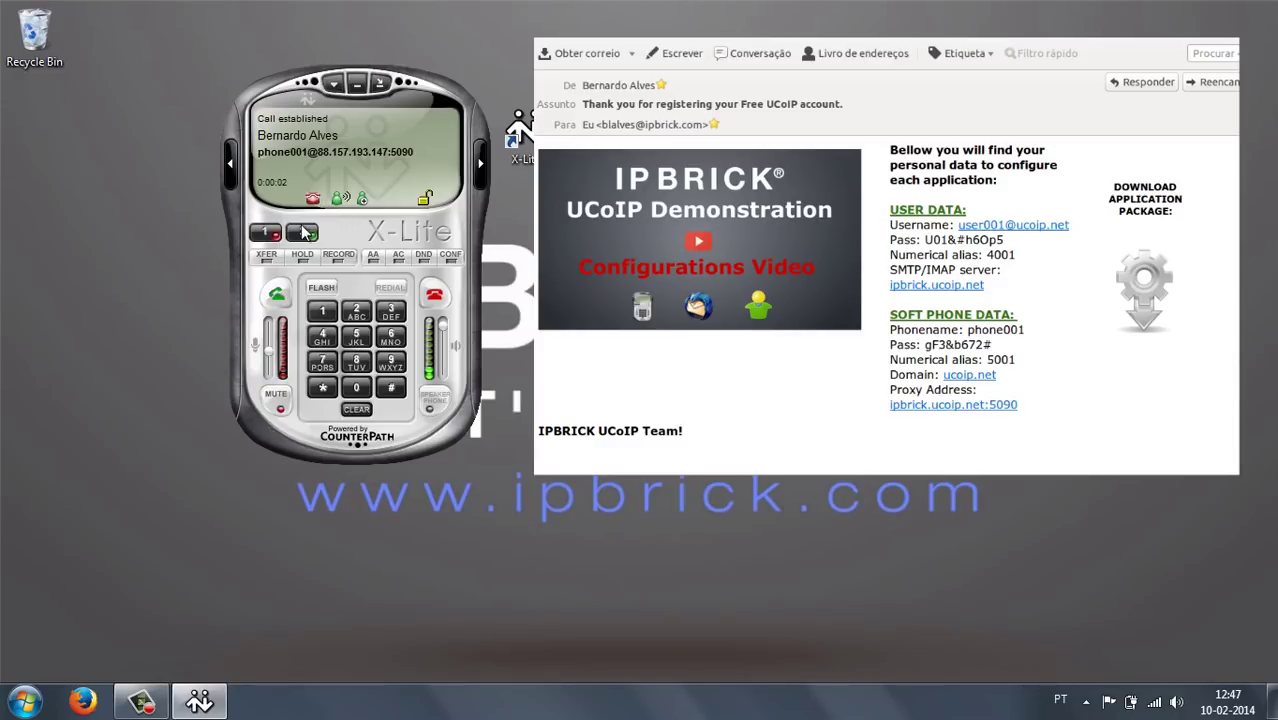
click(435, 298)
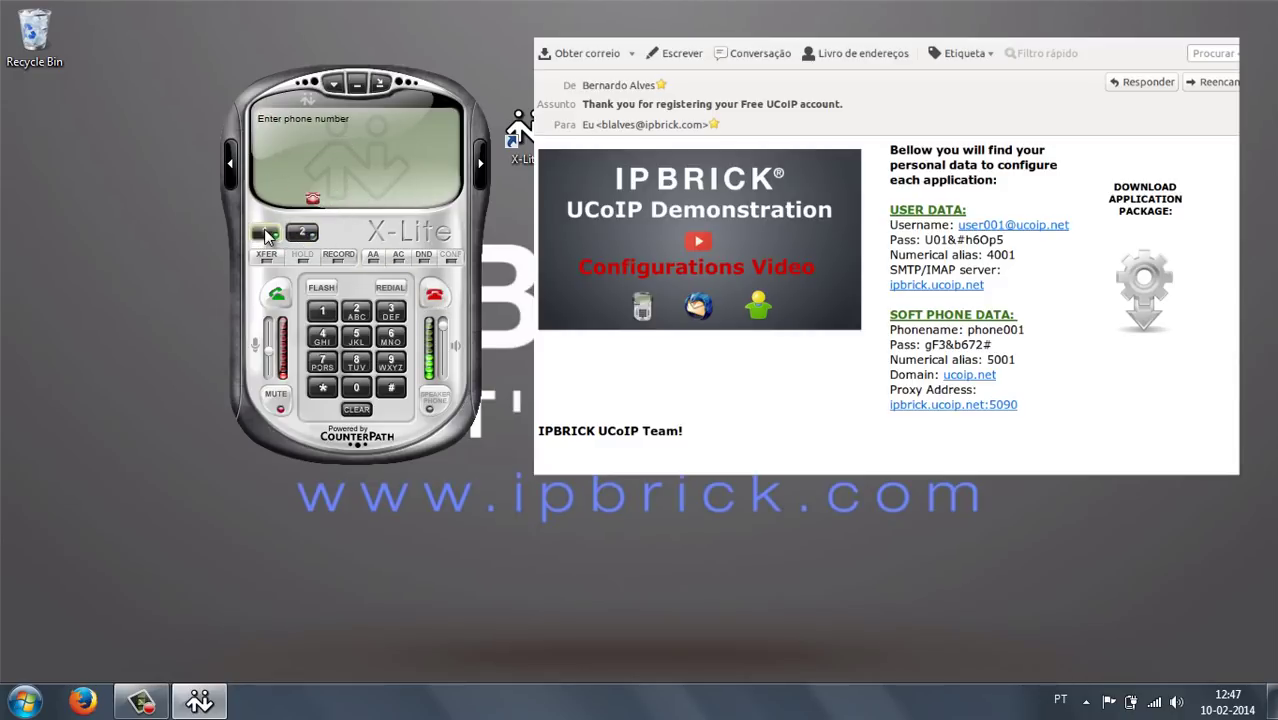
- Call the numerical alias 4001 from Line 1, answer it and hang up
click(282, 231)
text(4001)
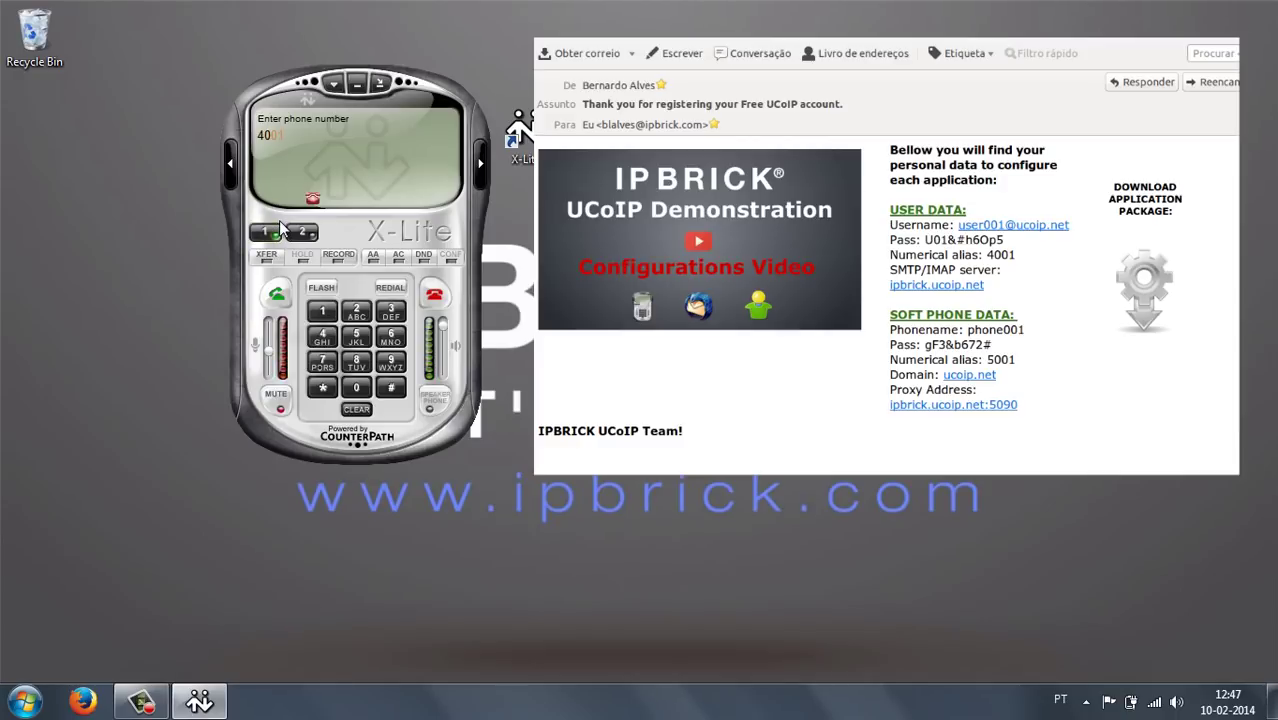
key(Return)
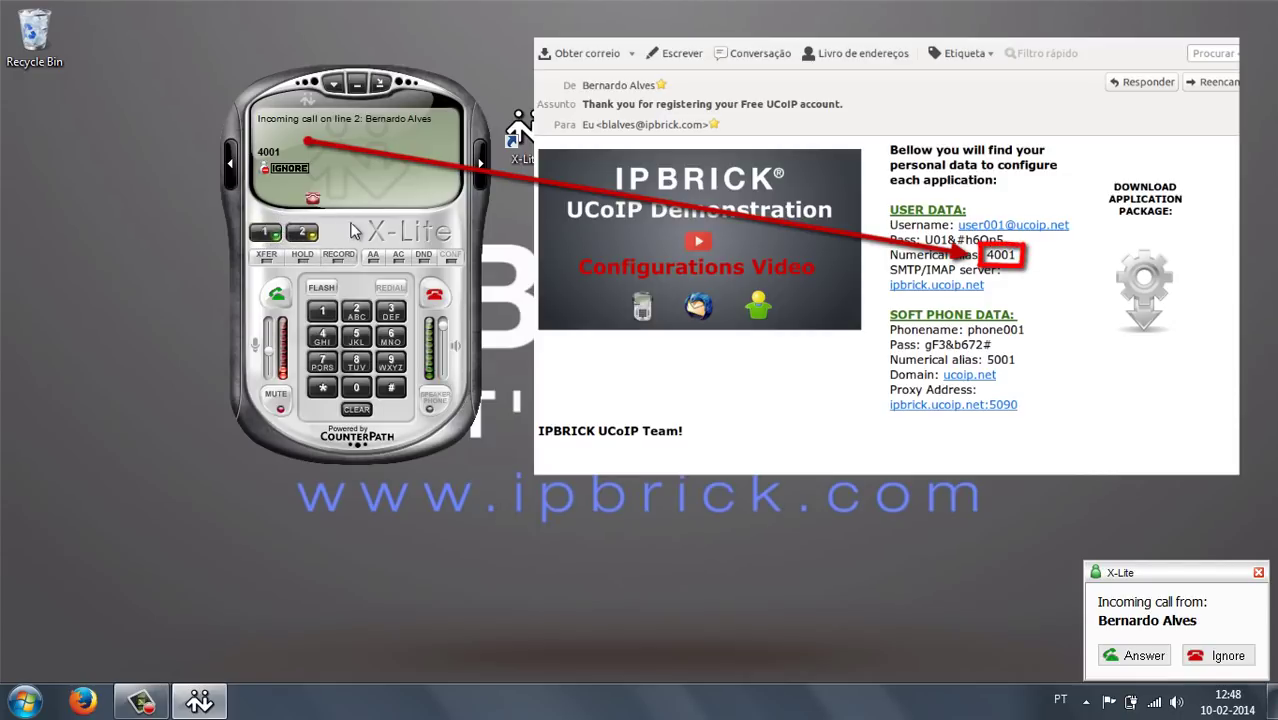
click(1135, 656)
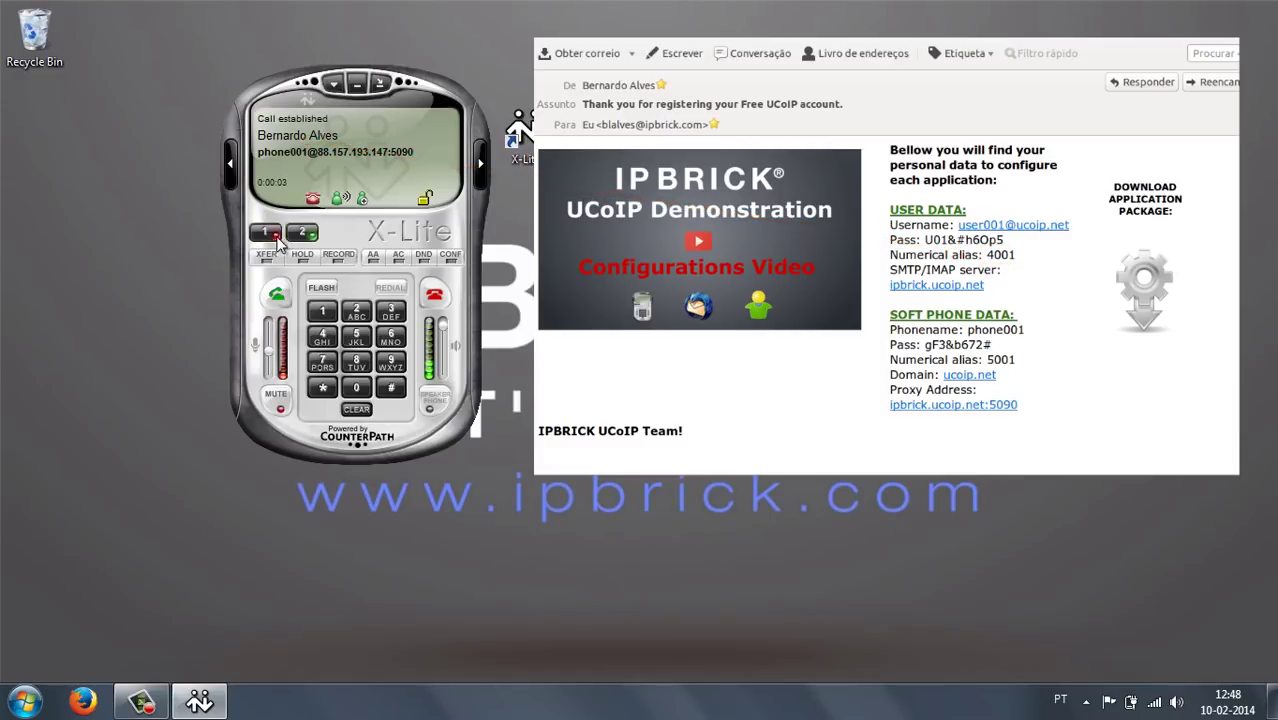
click(434, 294)
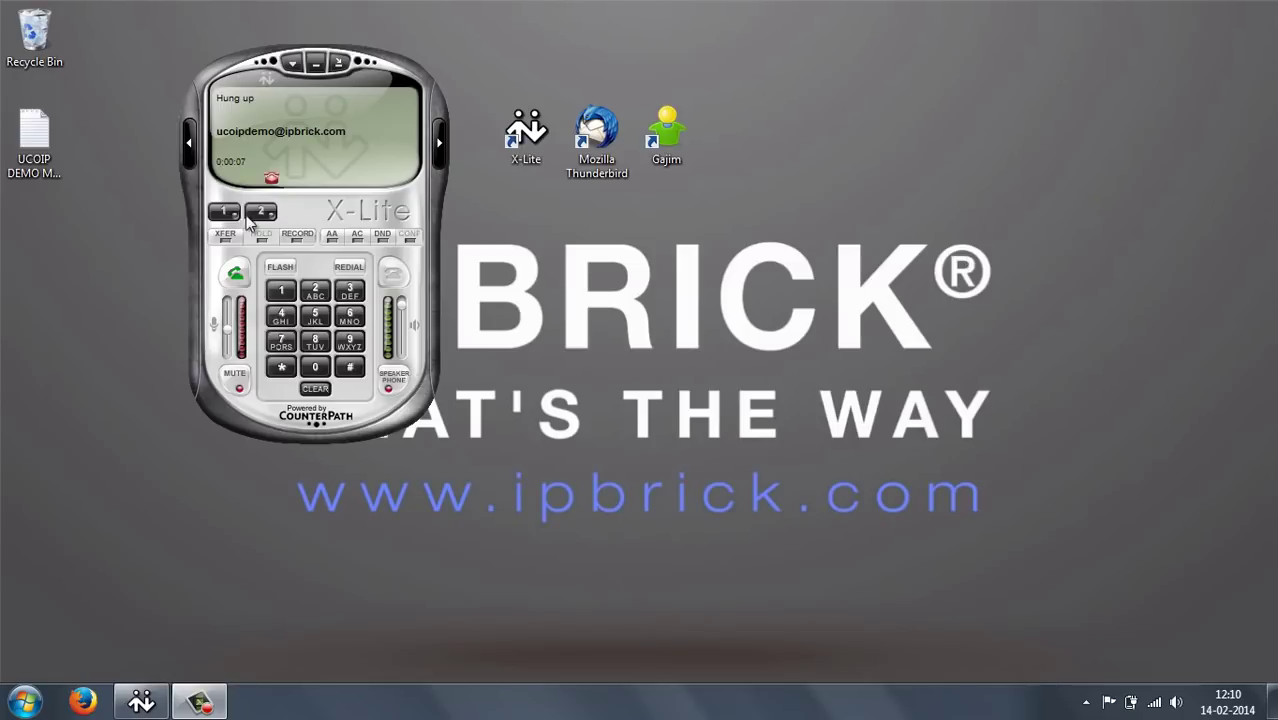
- Call the UCoIP demo SIP address from Line 1, then move the phone window left
click(225, 210)
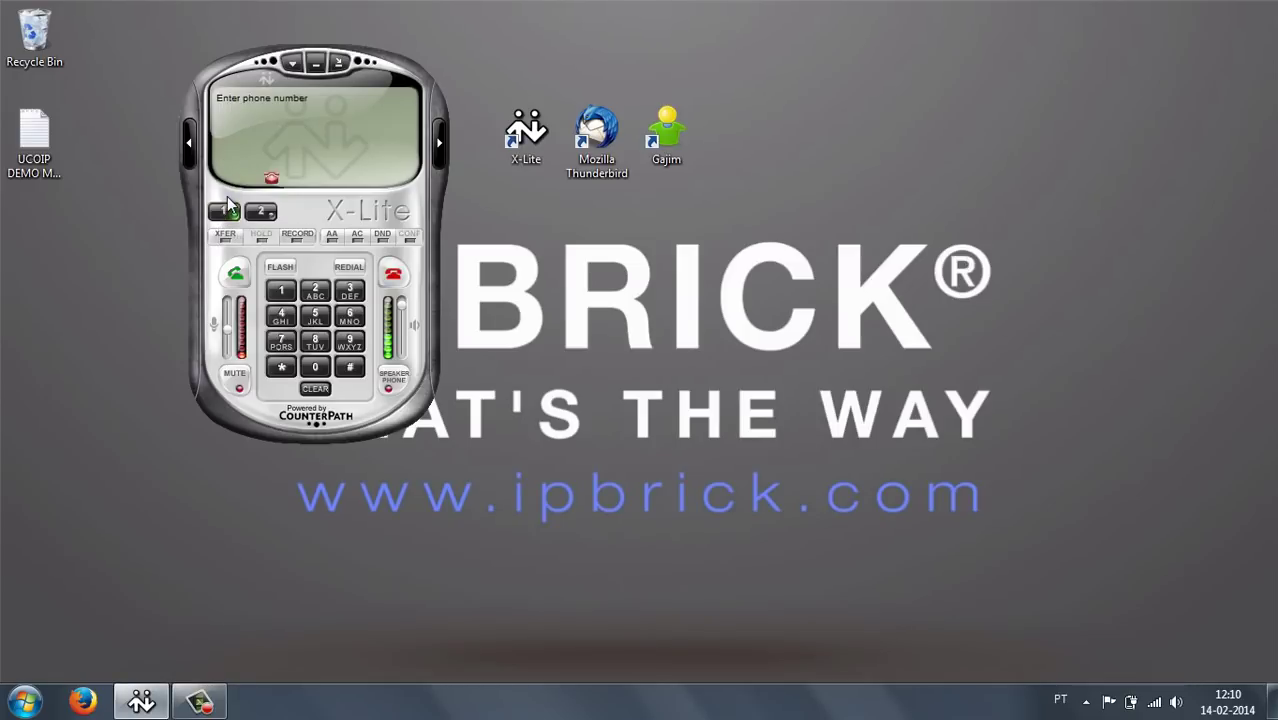
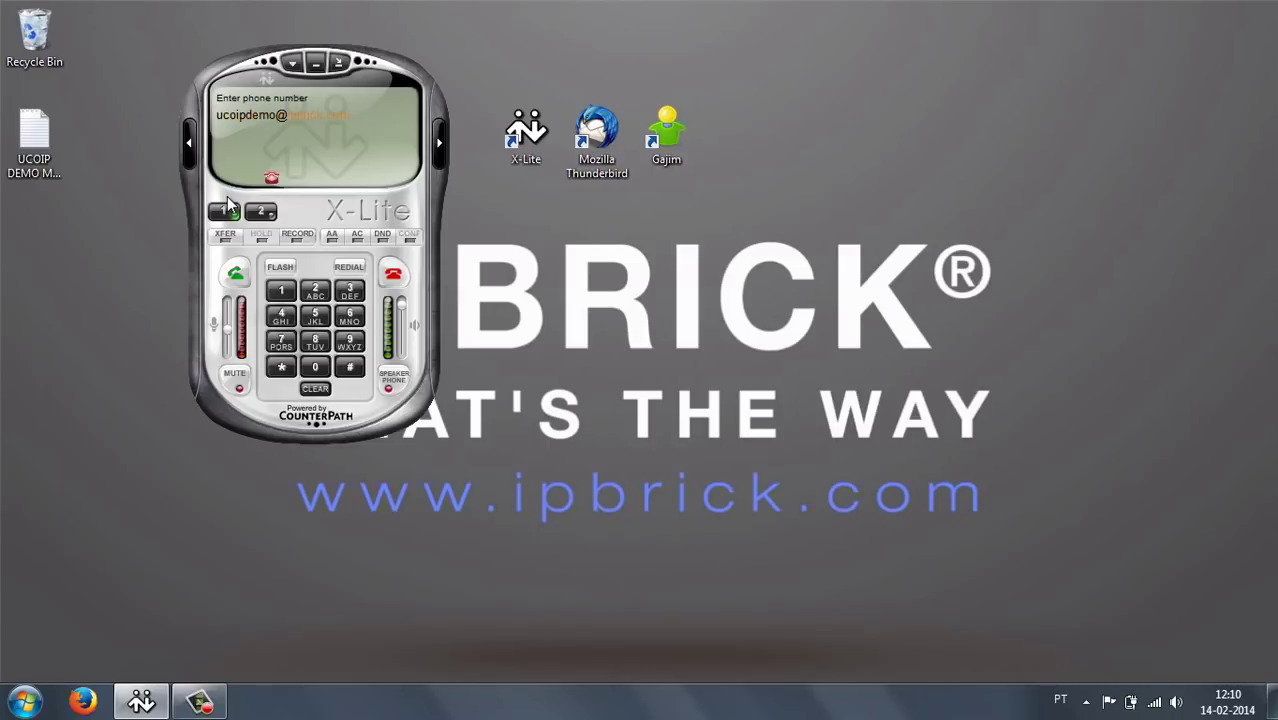
click(238, 277)
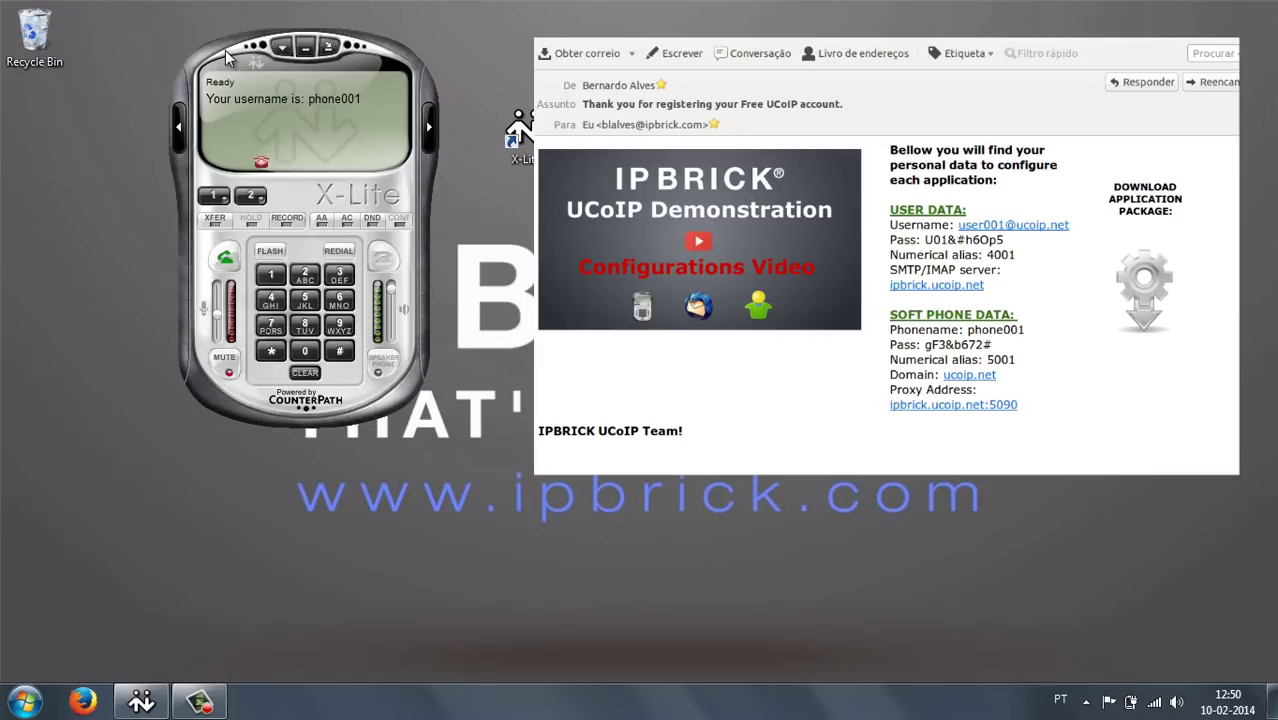
drag(273, 72, 49, 101)
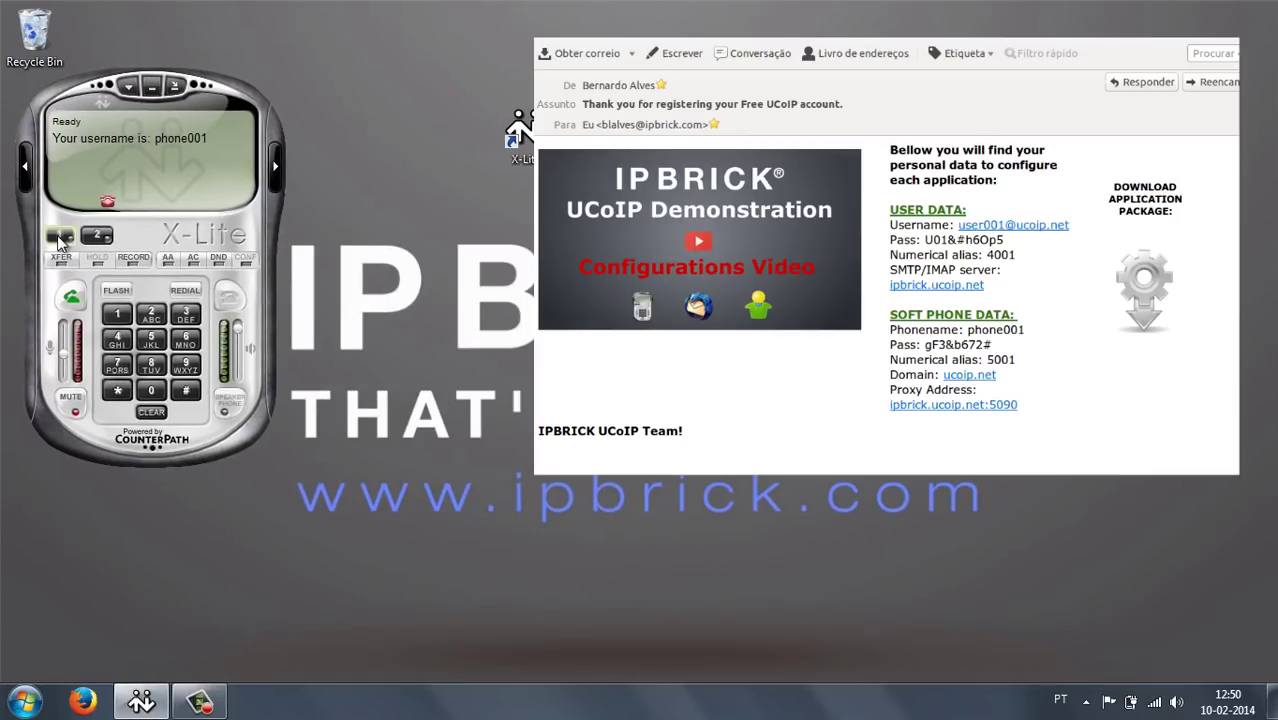
- Call phone001 from Line 1, answer the incoming call and hang up
click(61, 237)
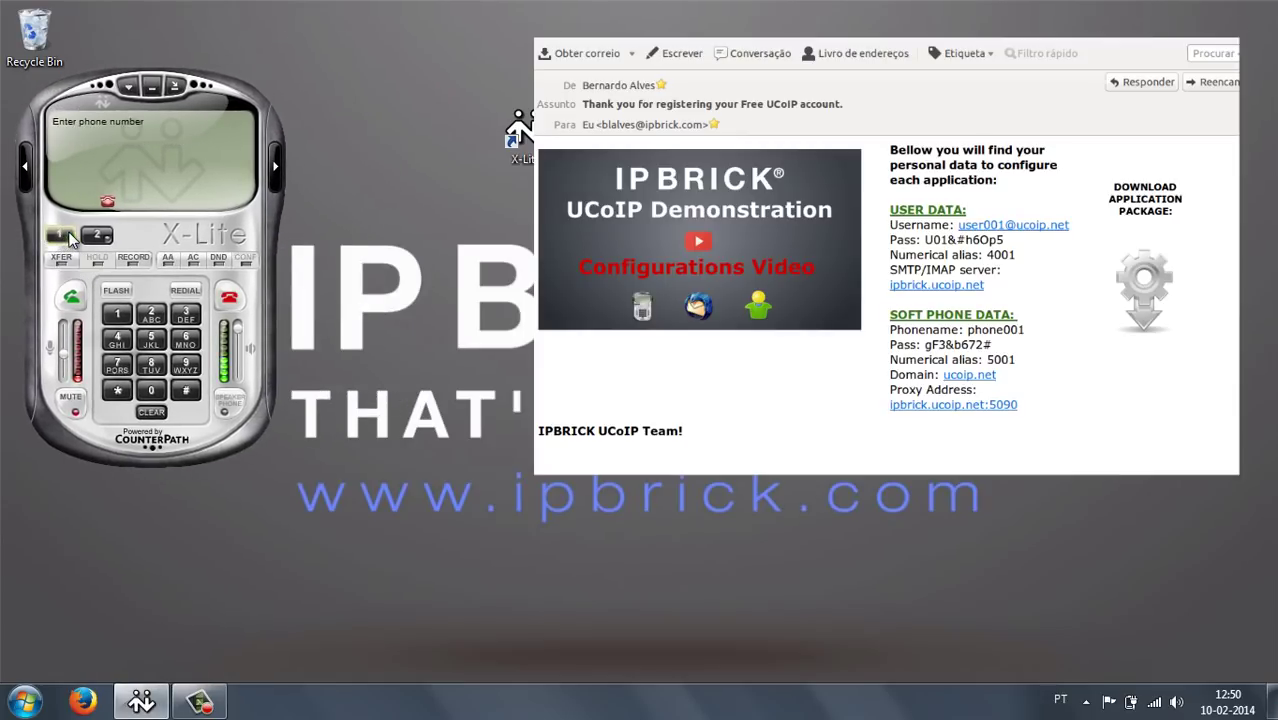
text(phone001)
key(Return)
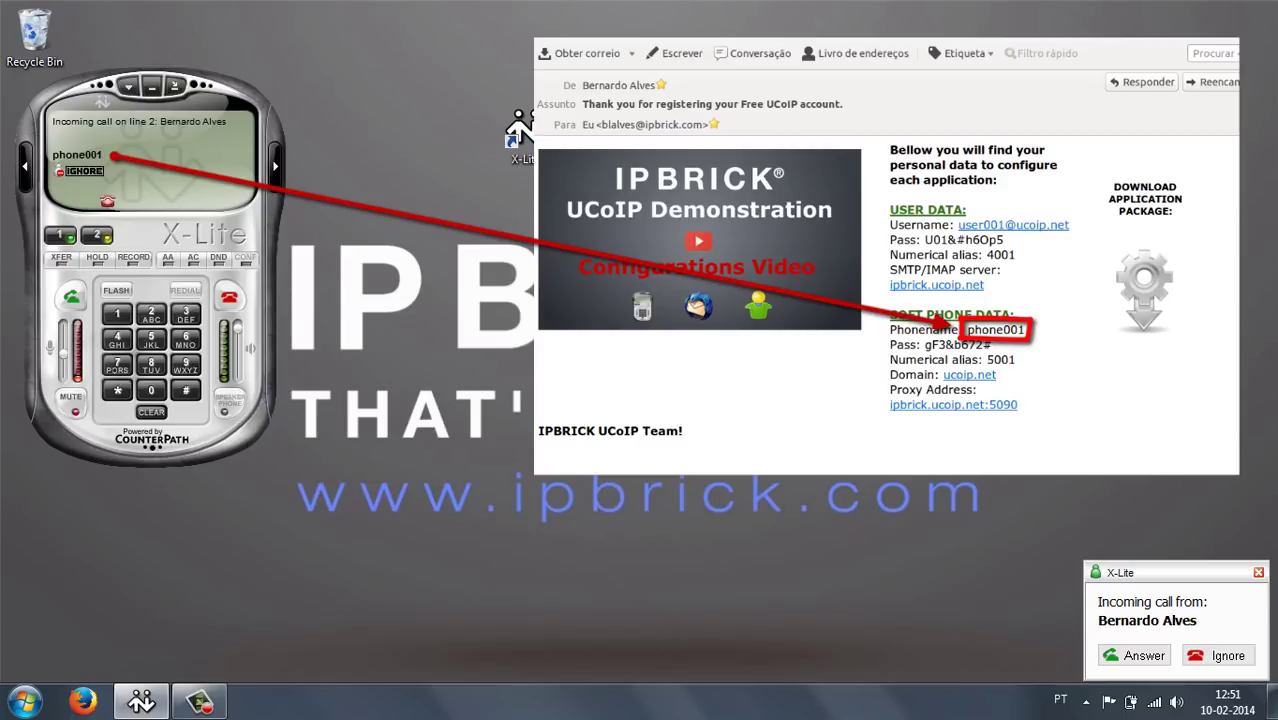
click(1121, 655)
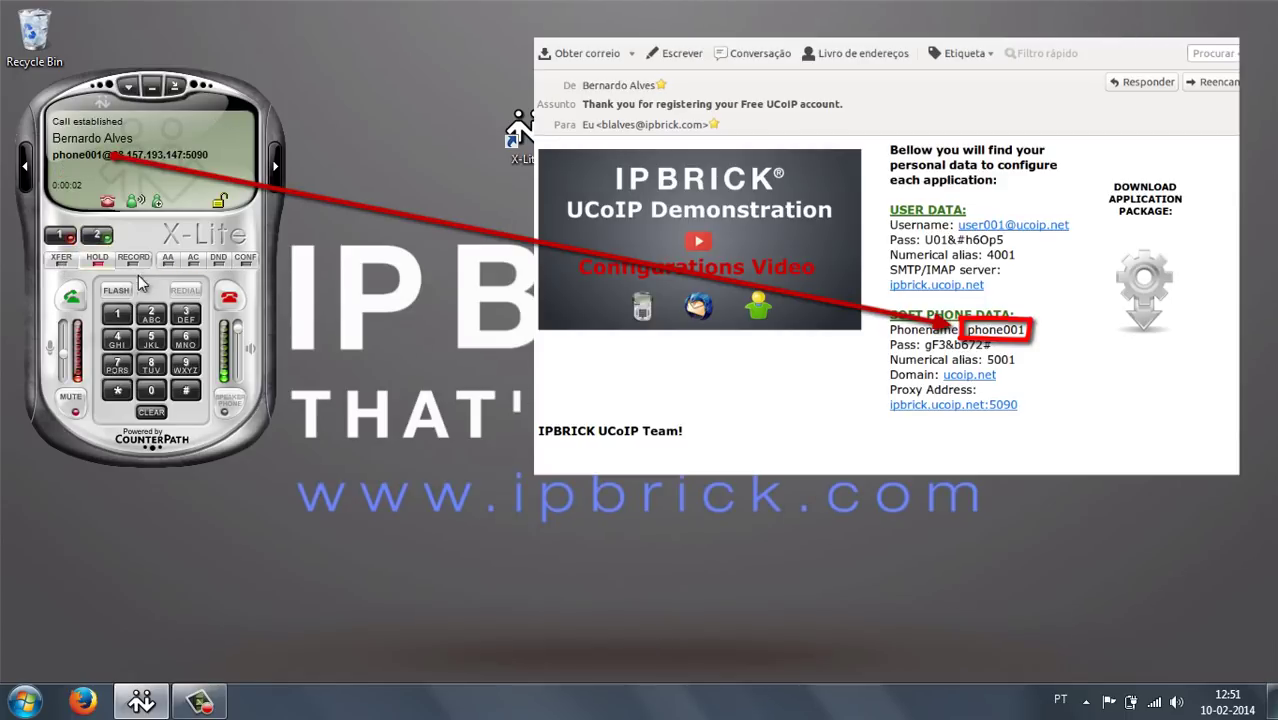
click(237, 302)
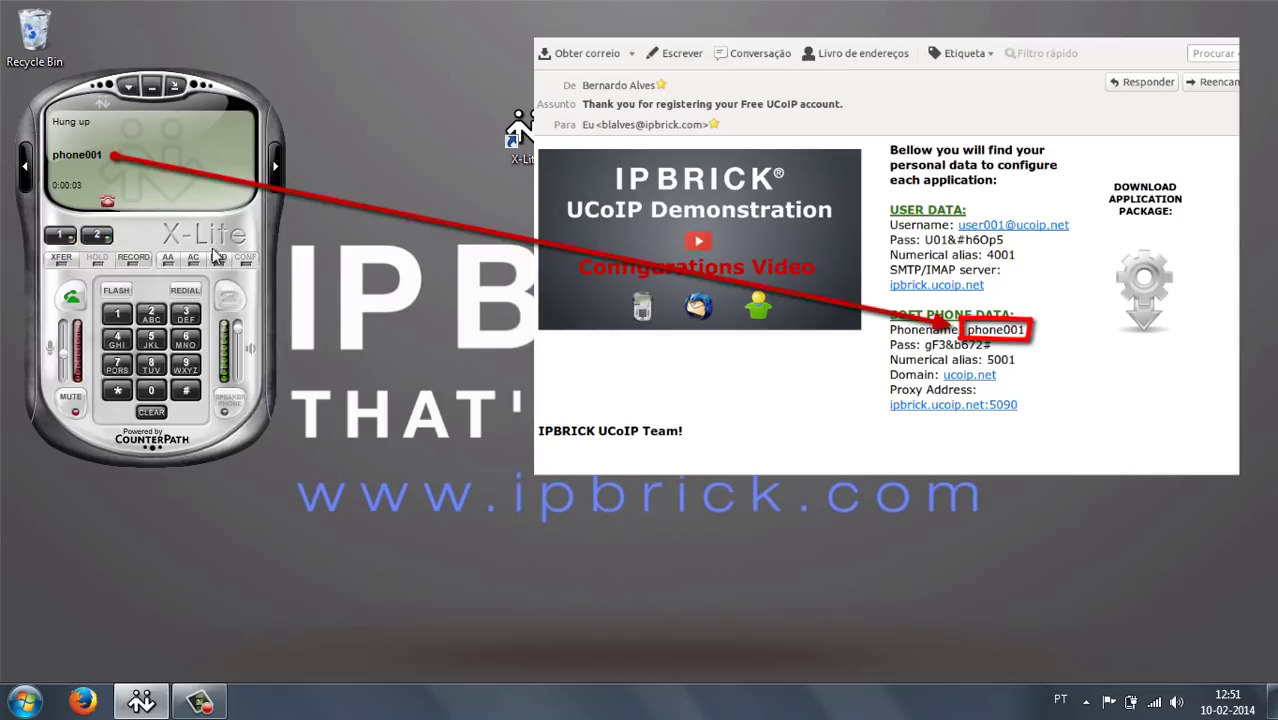
- Call phone001's full ucoip.net SIP address, answer it and hang up
click(58, 238)
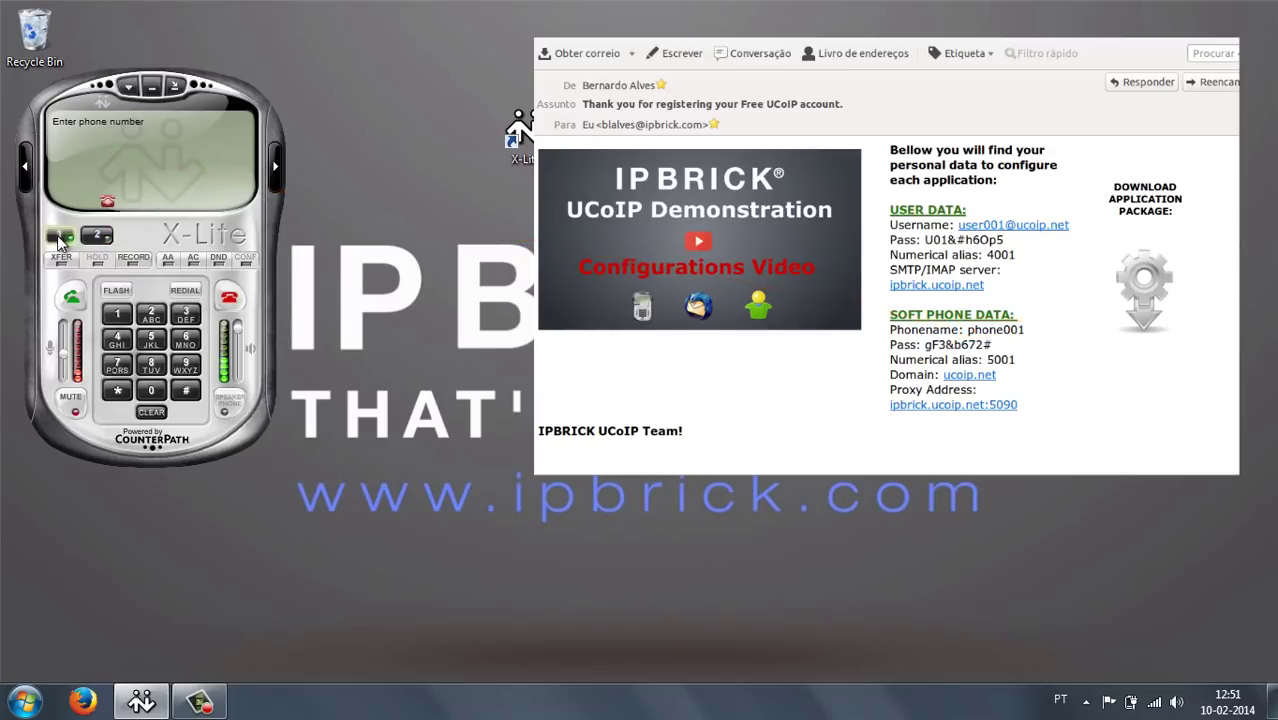
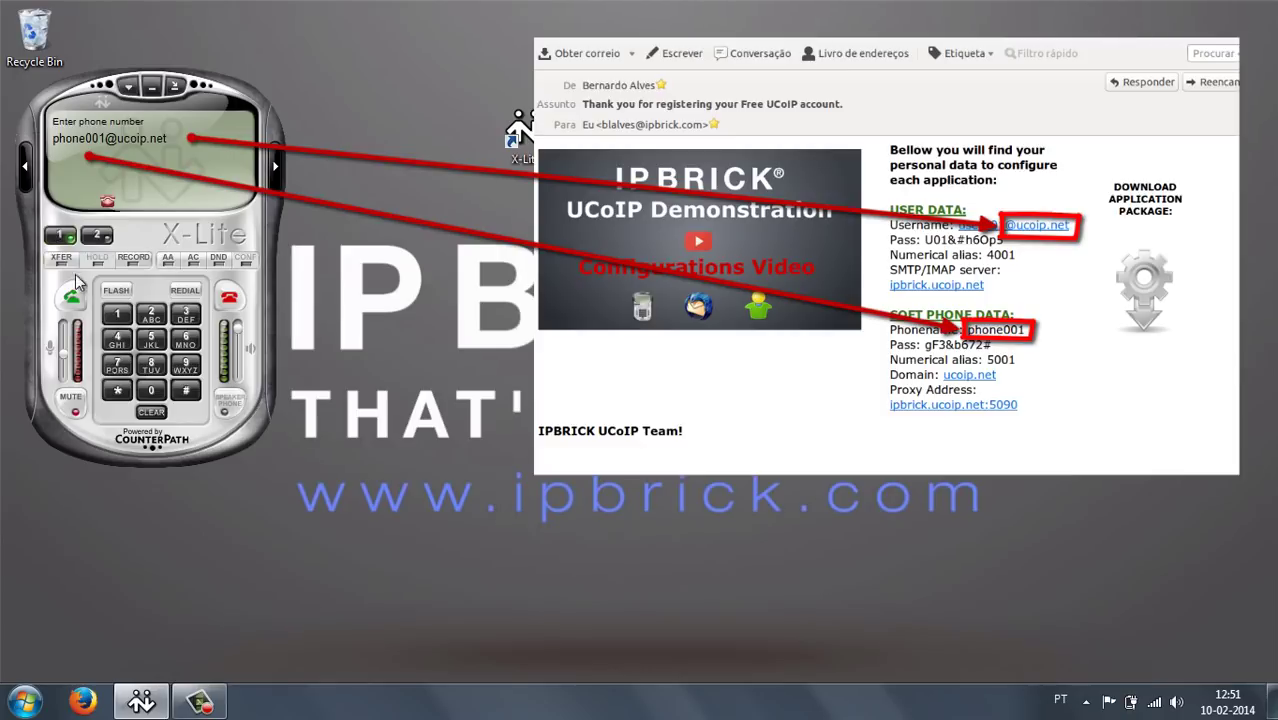
click(71, 296)
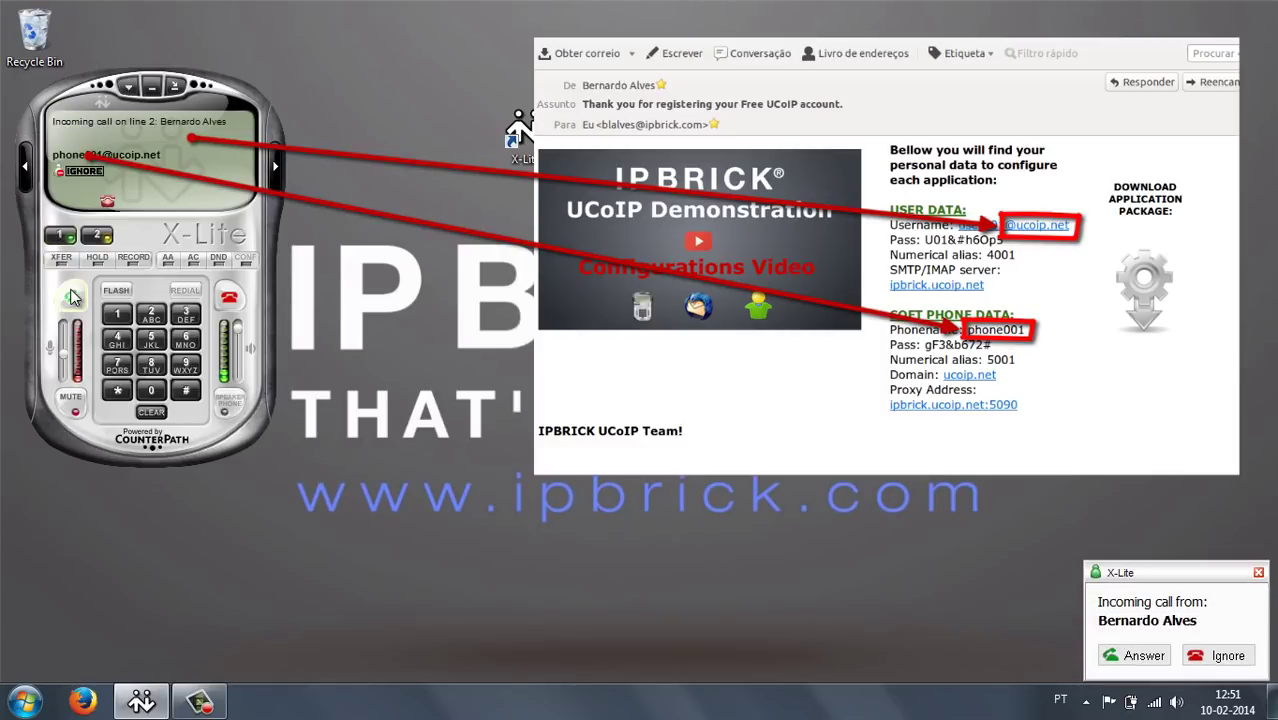
click(1150, 657)
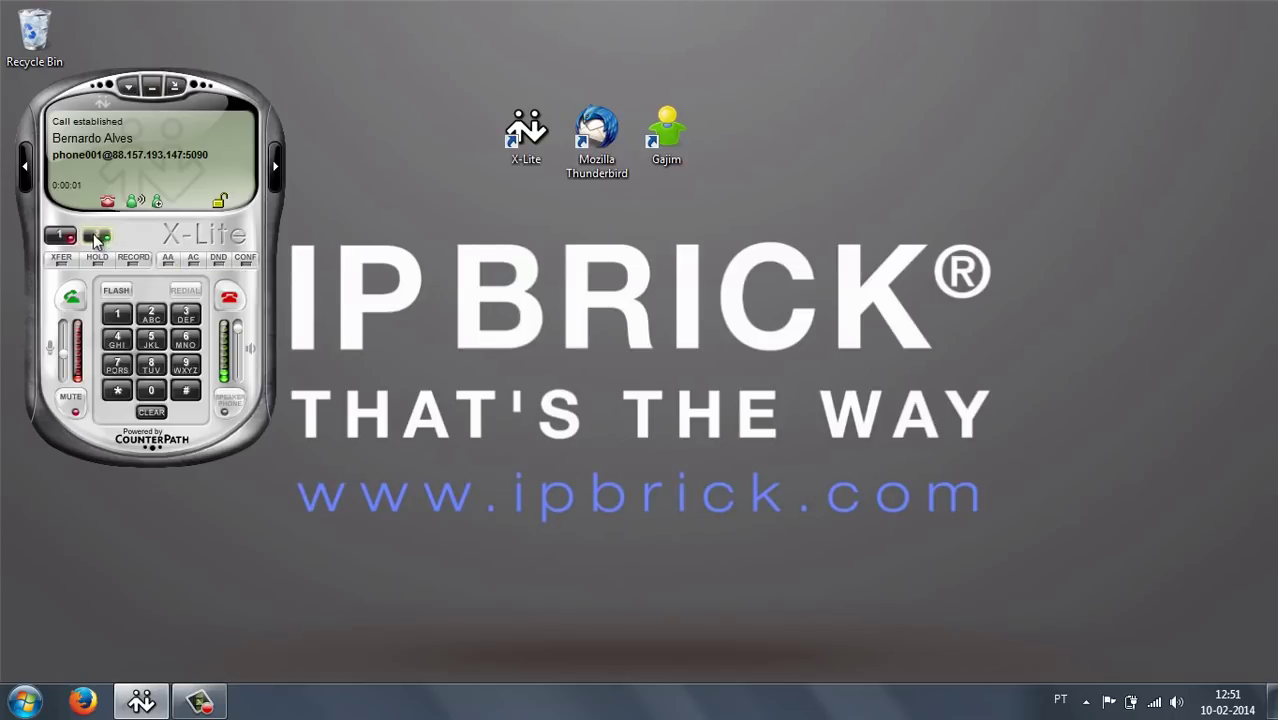
click(232, 302)
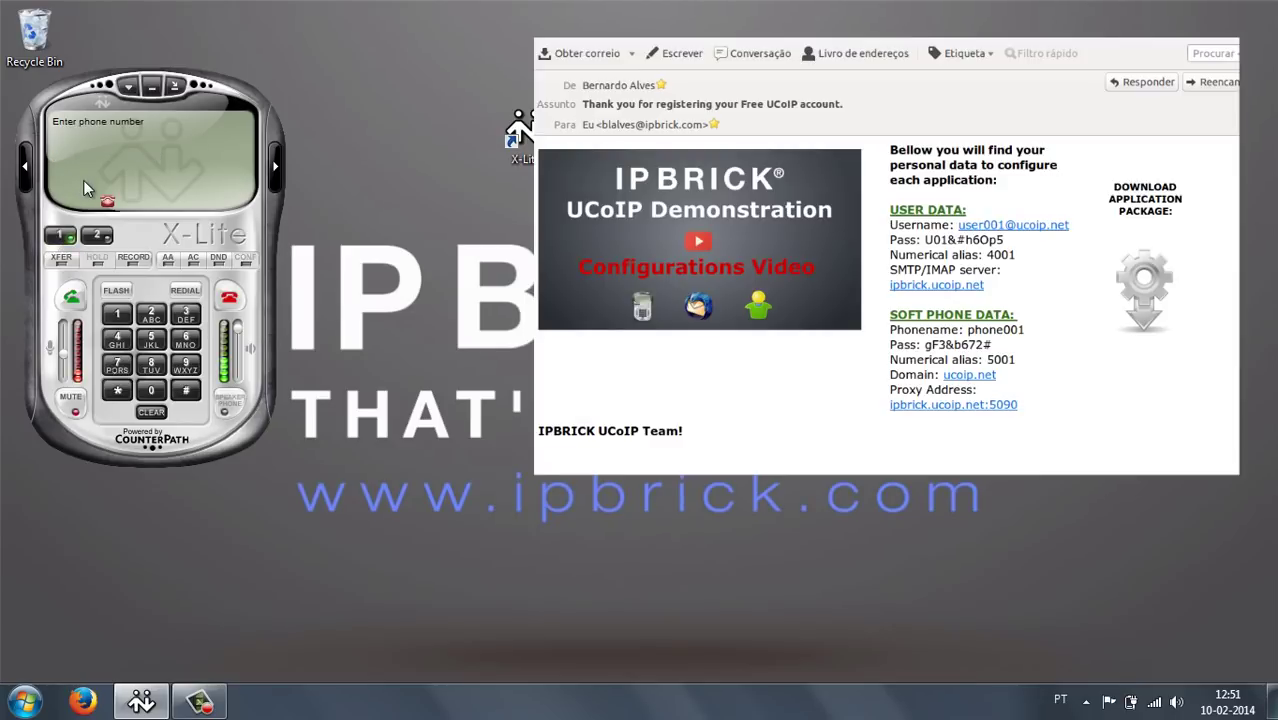
- Call numerical alias 5001, answer the incoming call, then restart X-Lite
text(5001)
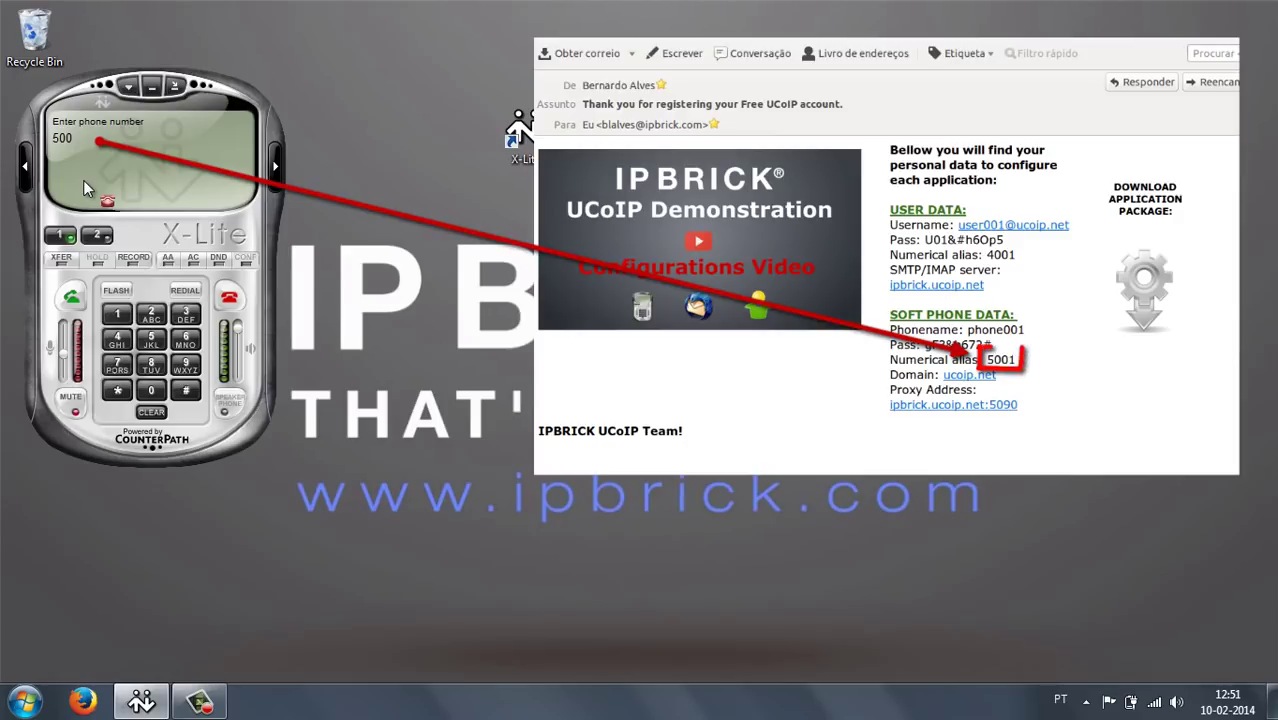
click(72, 297)
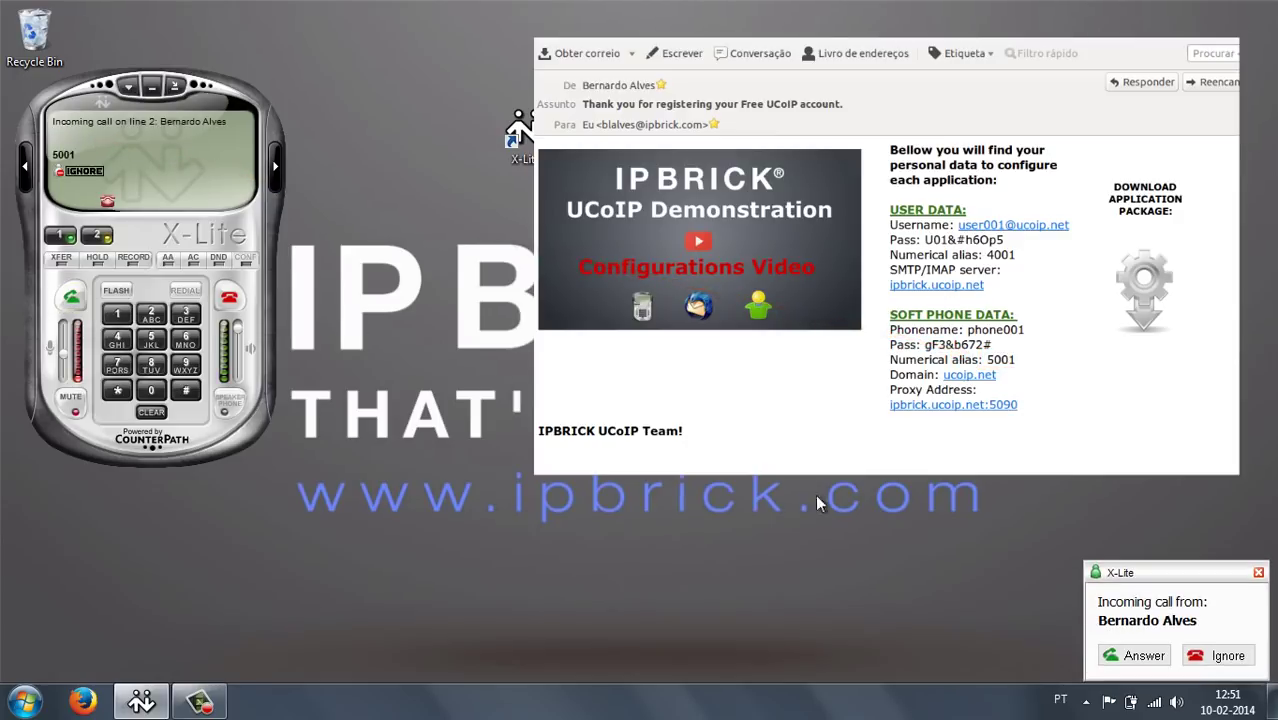
click(1140, 656)
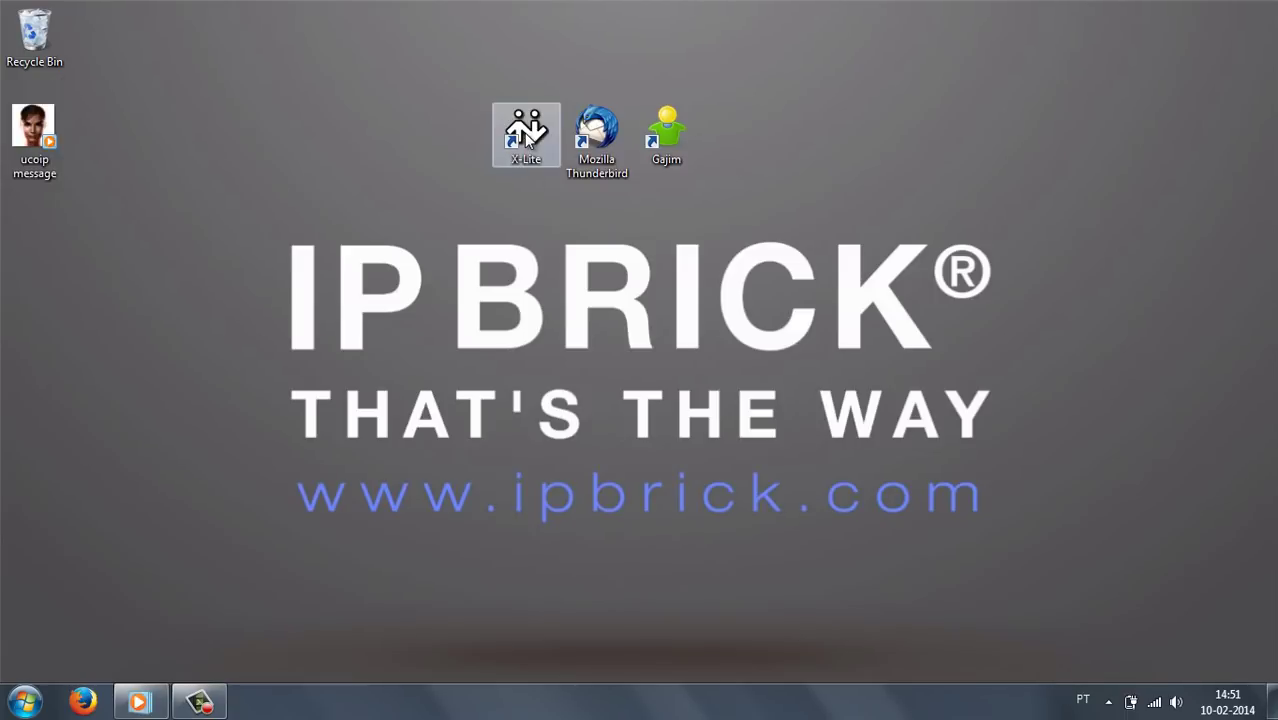
click(527, 135)
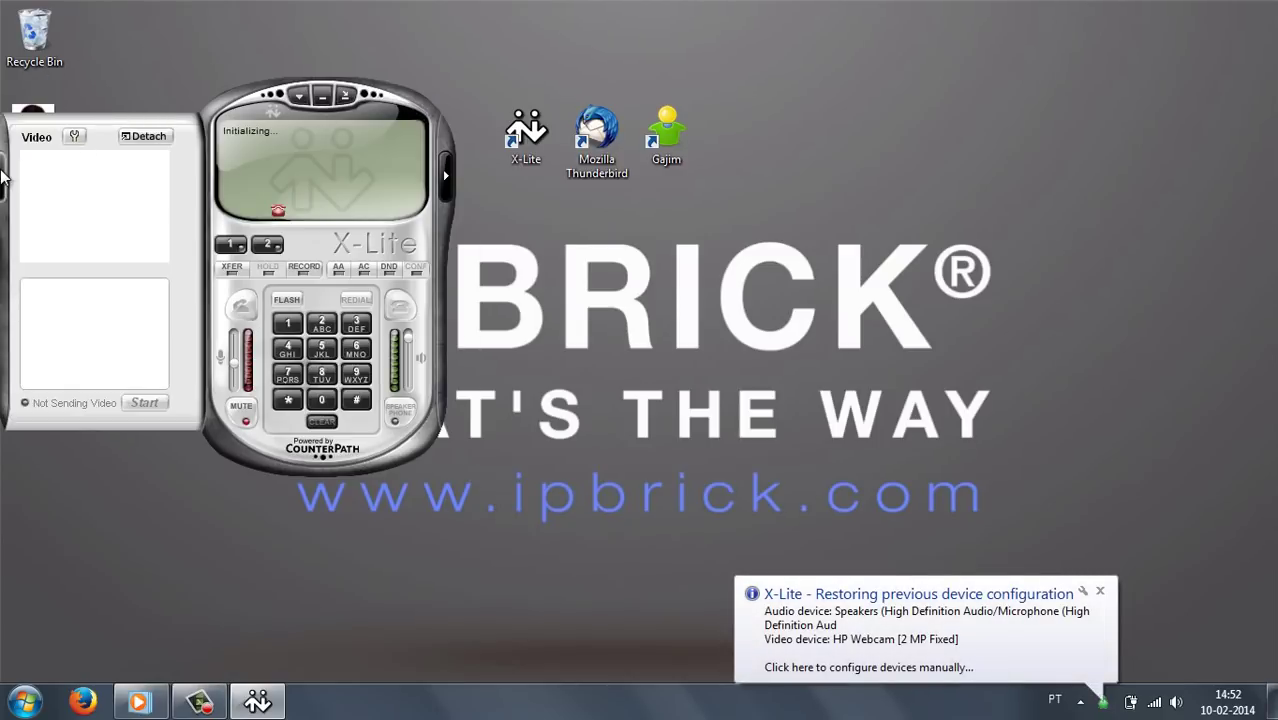
- Drag the X-Lite softphone window against the left edge of the screen
drag(232, 110, 41, 105)
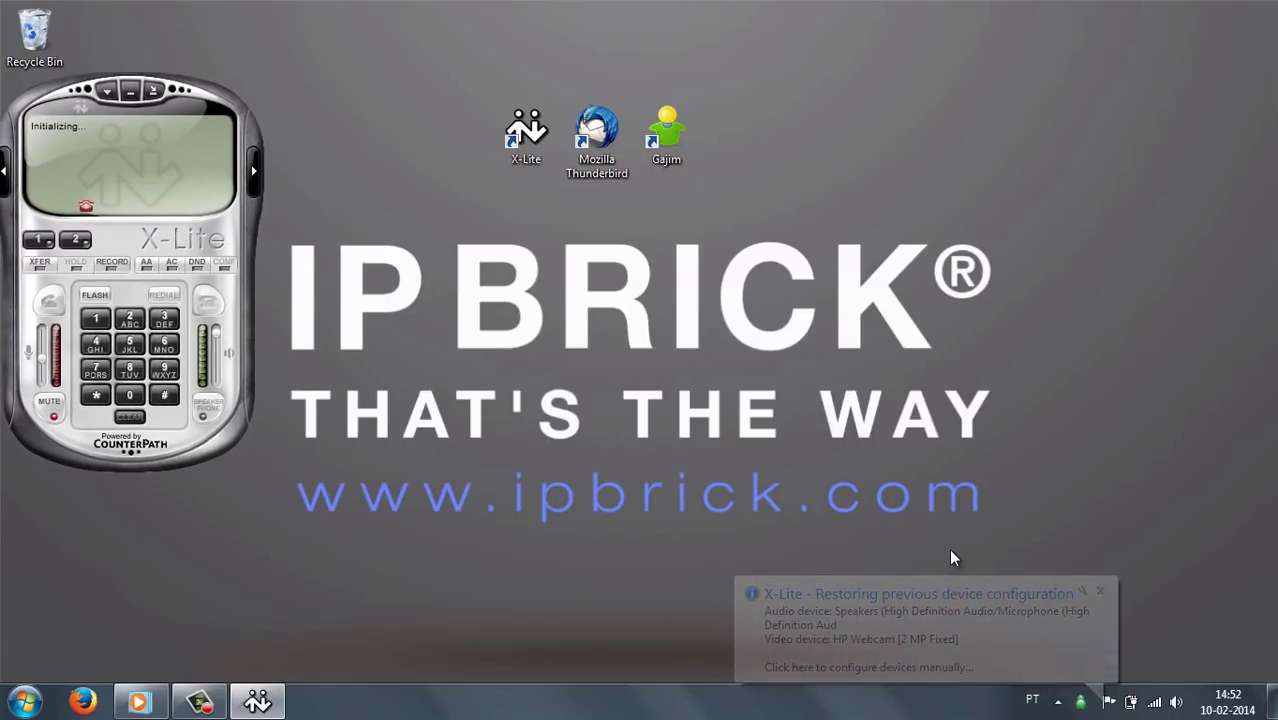
- Load user001.ucoip.net in Firefox and open its webphone in a separate window
click(83, 705)
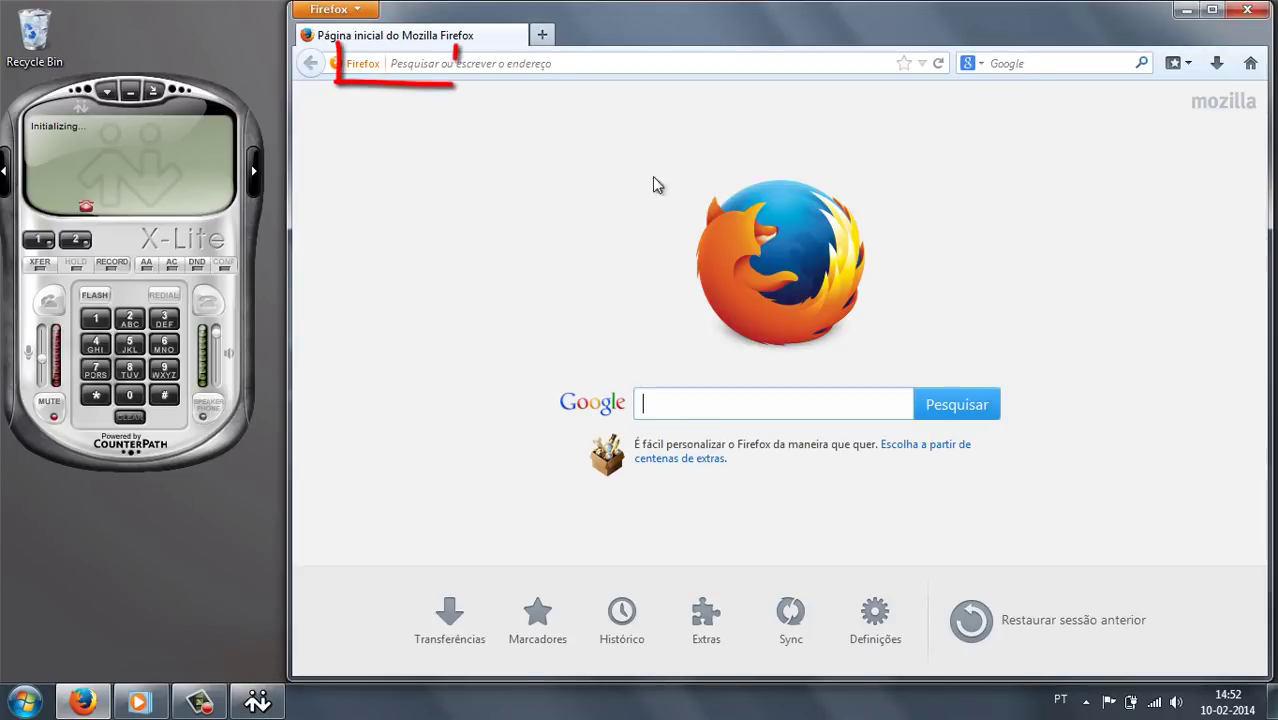
click(630, 62)
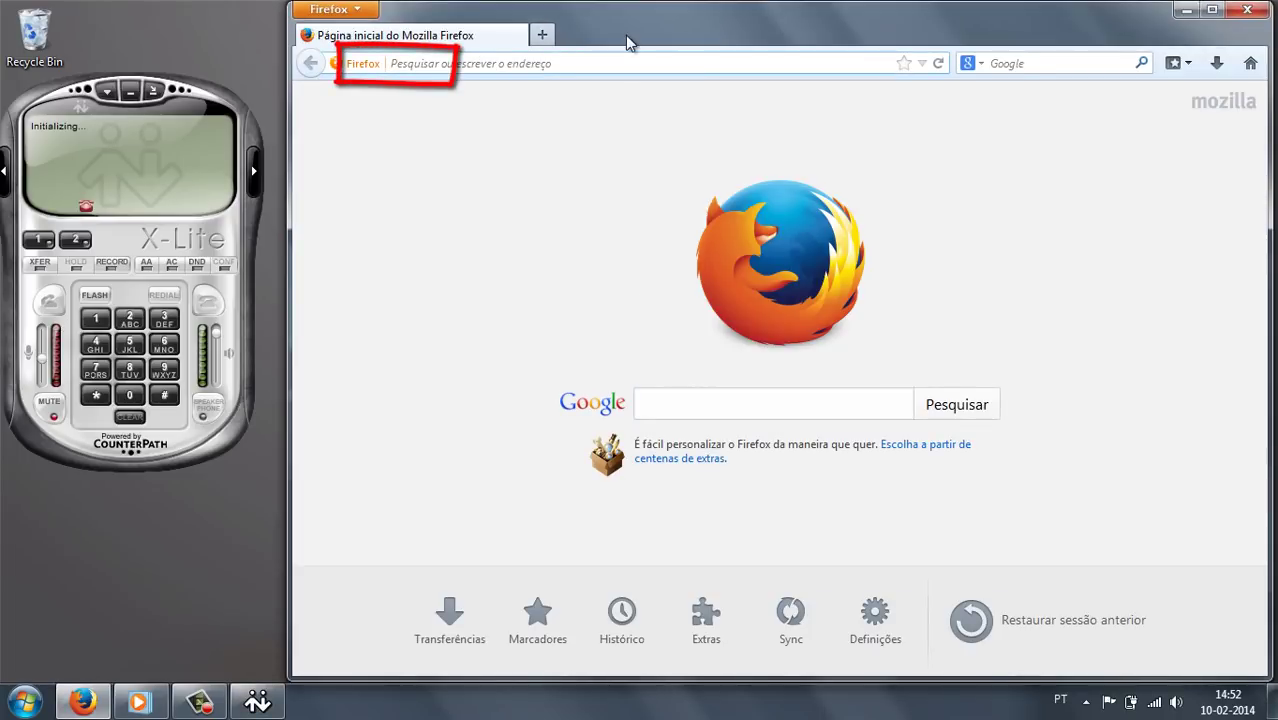
text(user00)
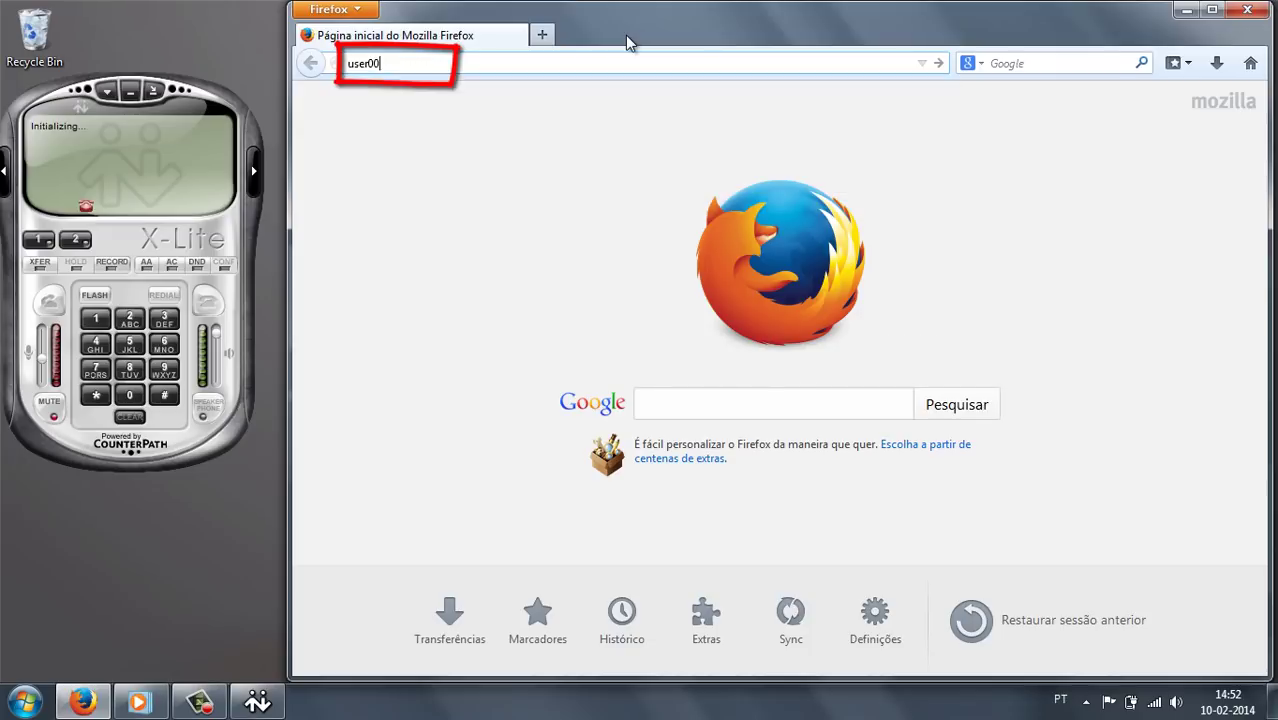
text(1.uc)
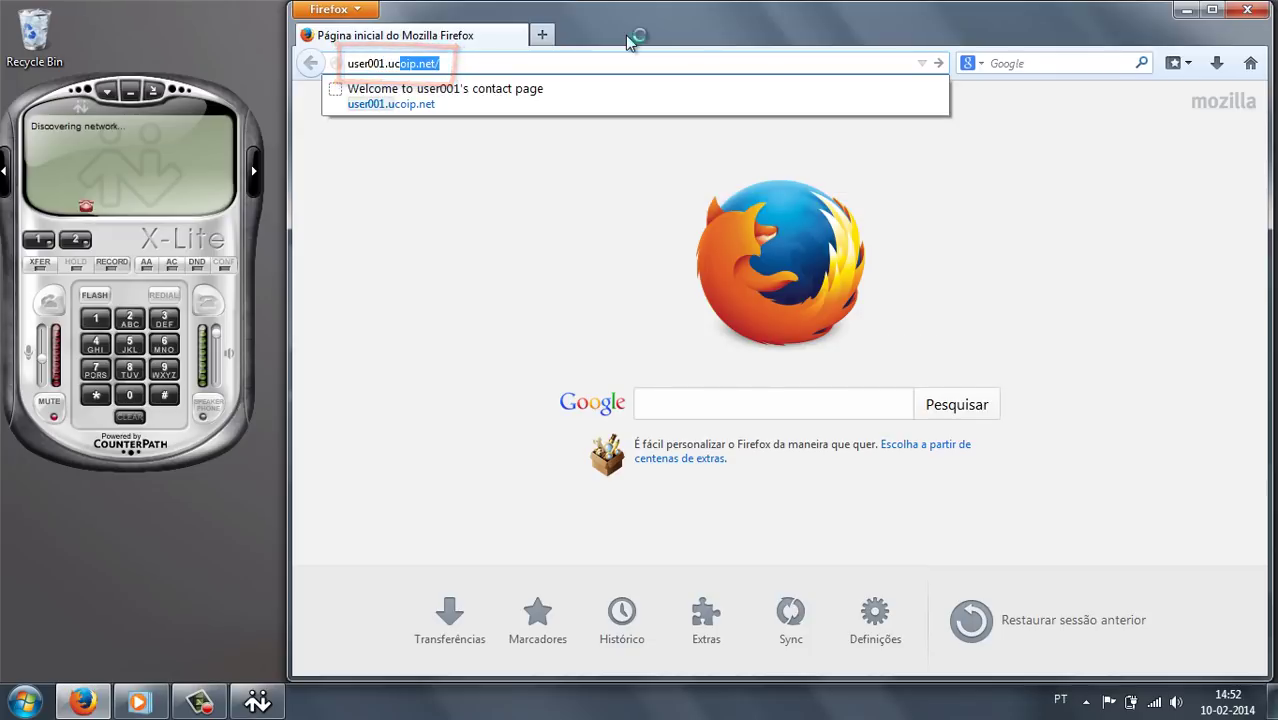
text(oip.net)
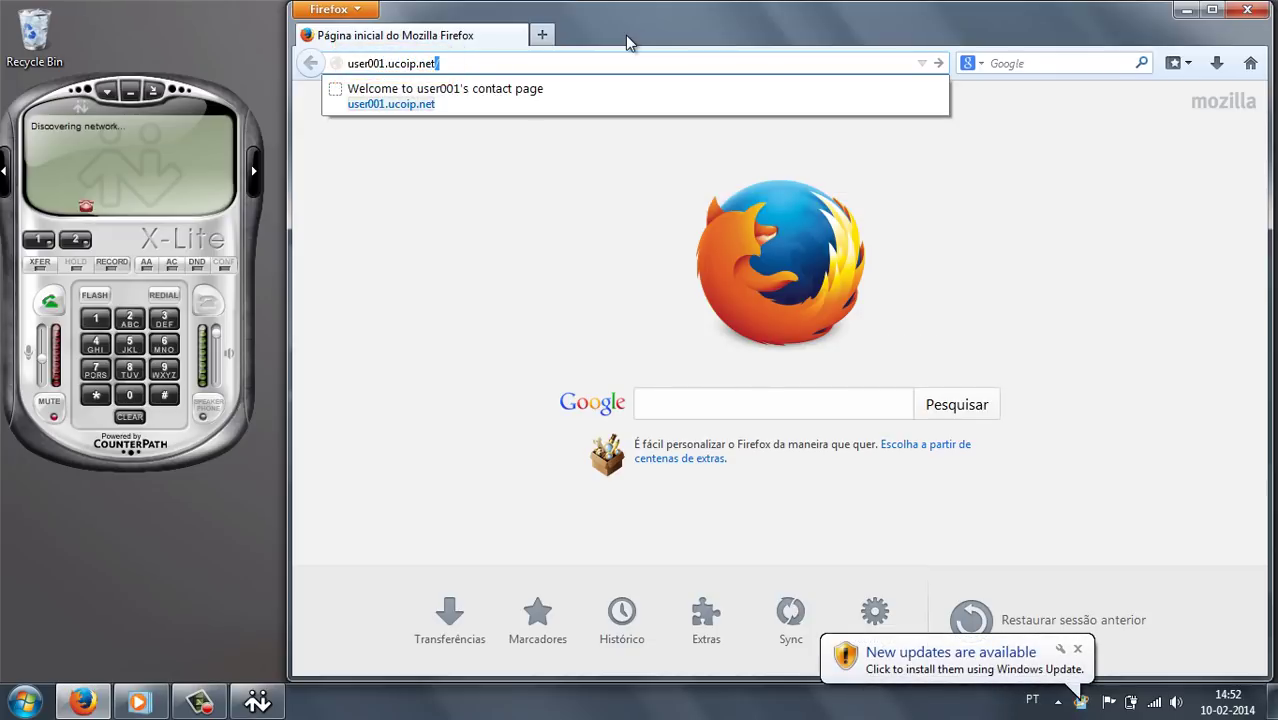
key(Return)
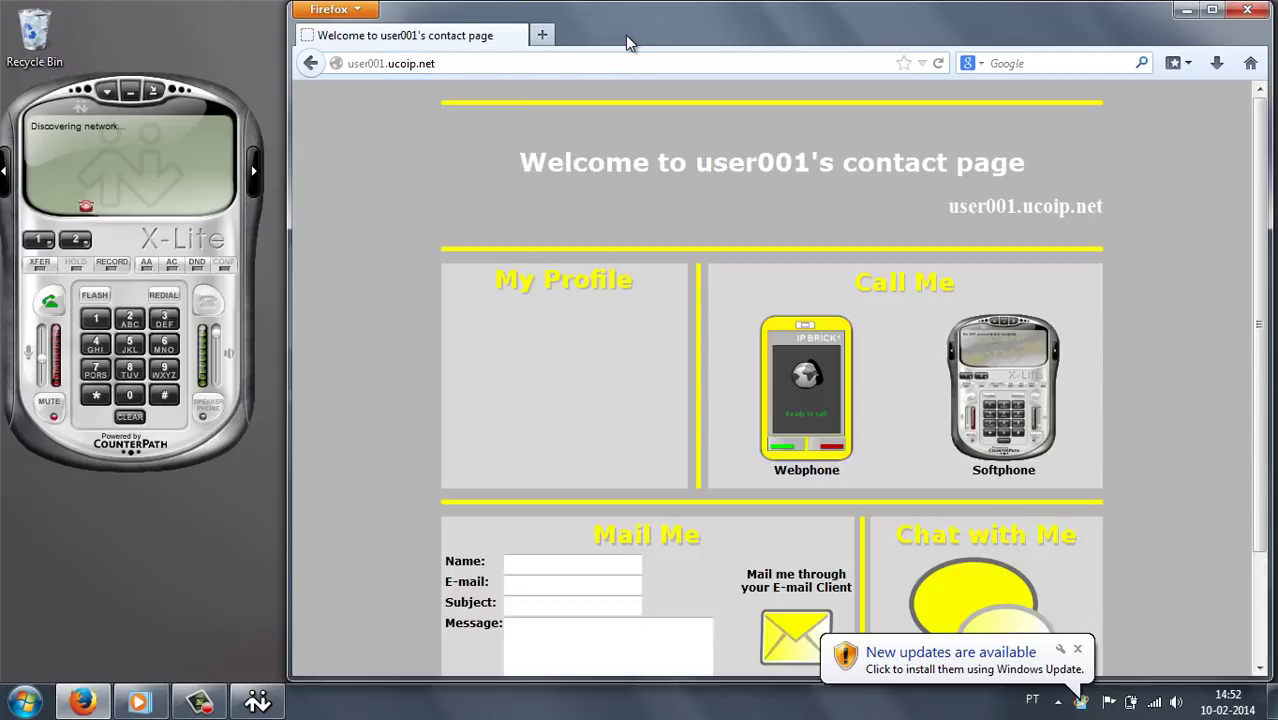
scroll(1078, 187, down, 2)
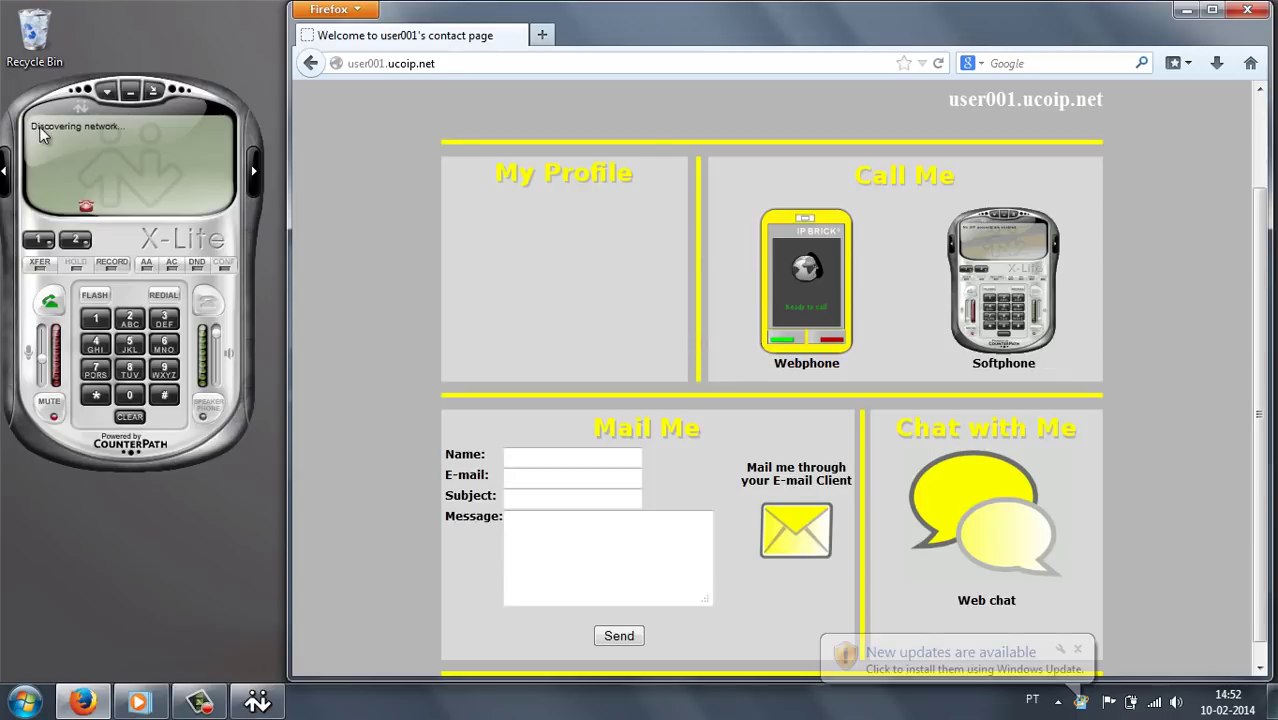
click(814, 285)
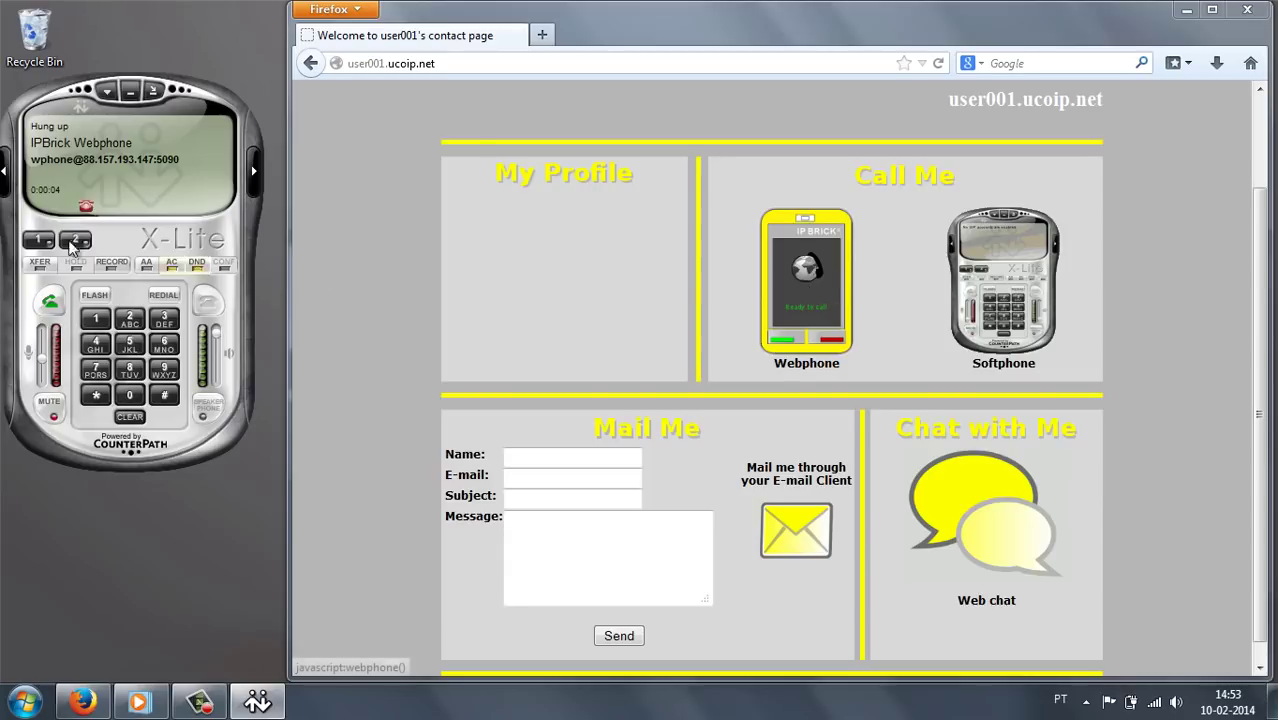
click(826, 280)
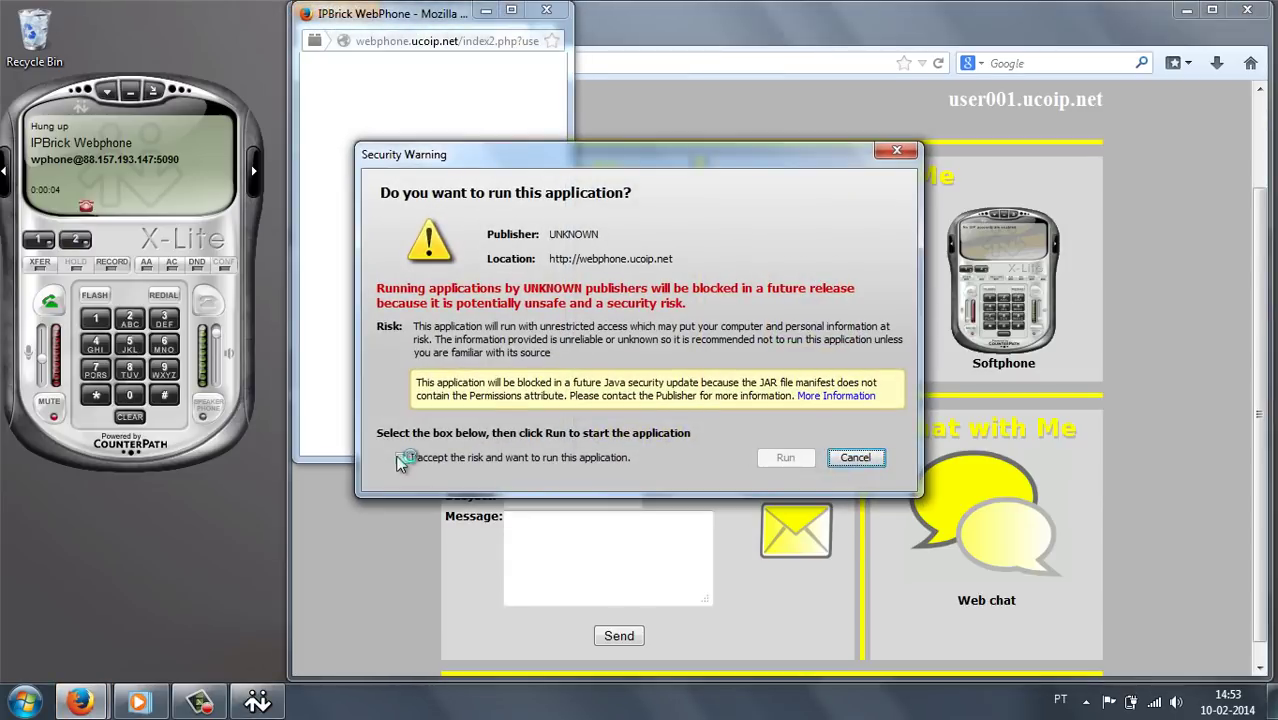
- Accept the risk and run the webphone applet, reject its call in X-Lite, then resume media playback
click(402, 457)
click(785, 460)
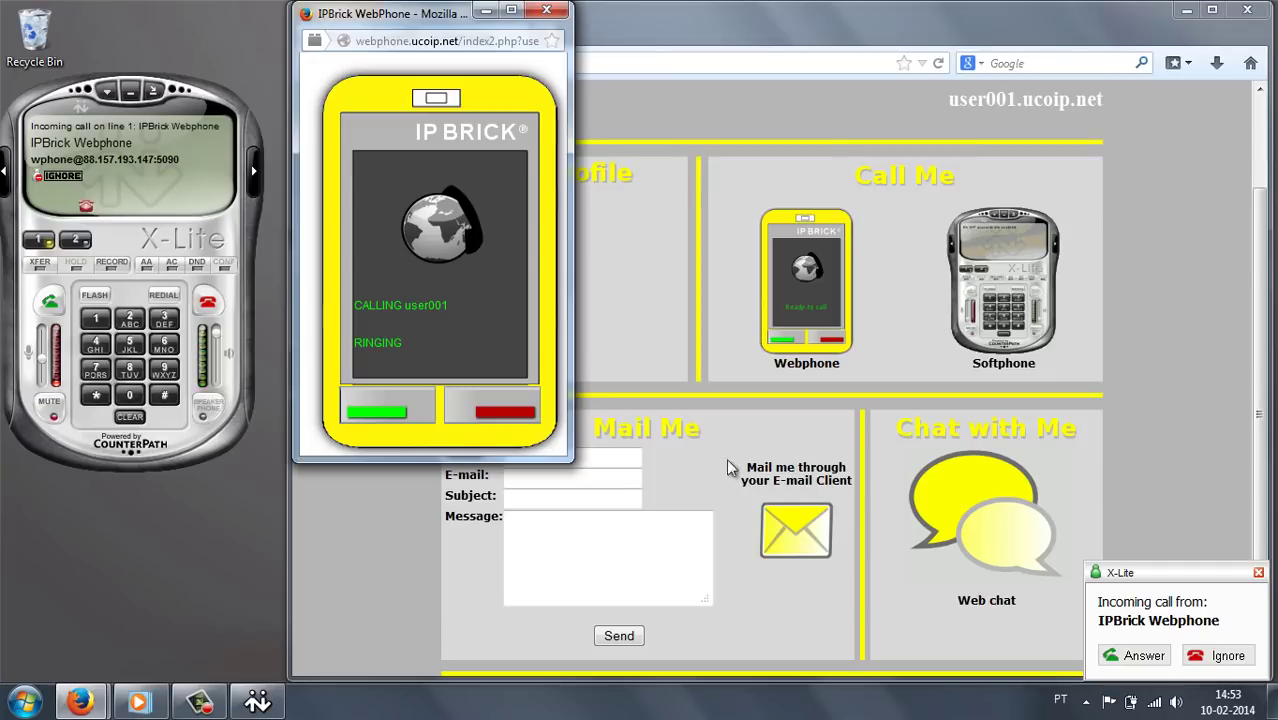
click(208, 303)
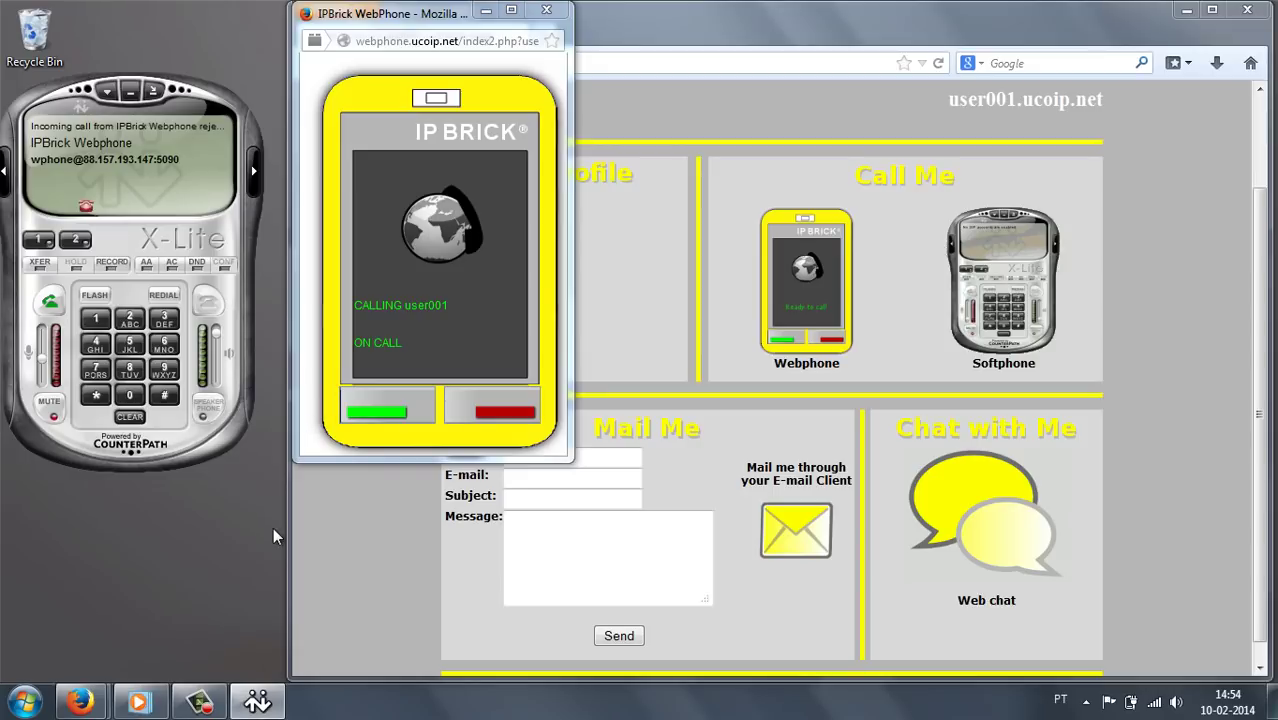
mouse_move(150, 695)
click(142, 662)
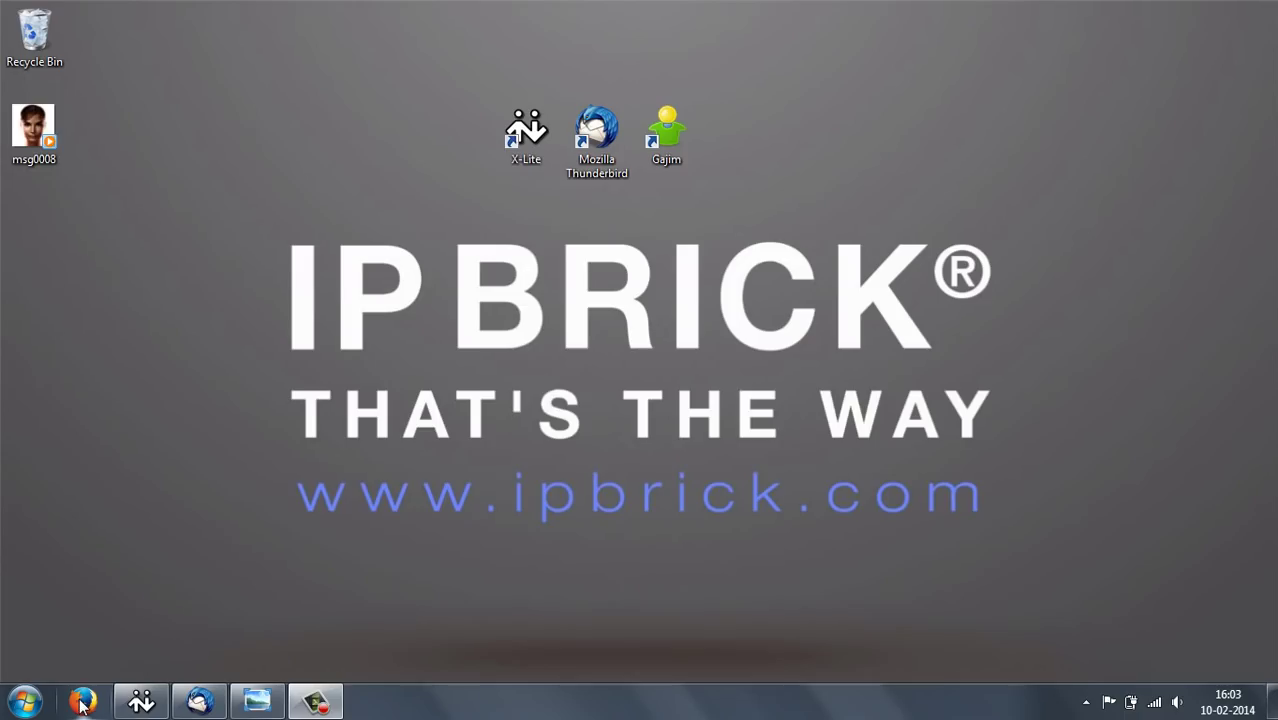
- Reopen Firefox and load the MyIPBrick site at myipbrick.ucoip.net
click(83, 703)
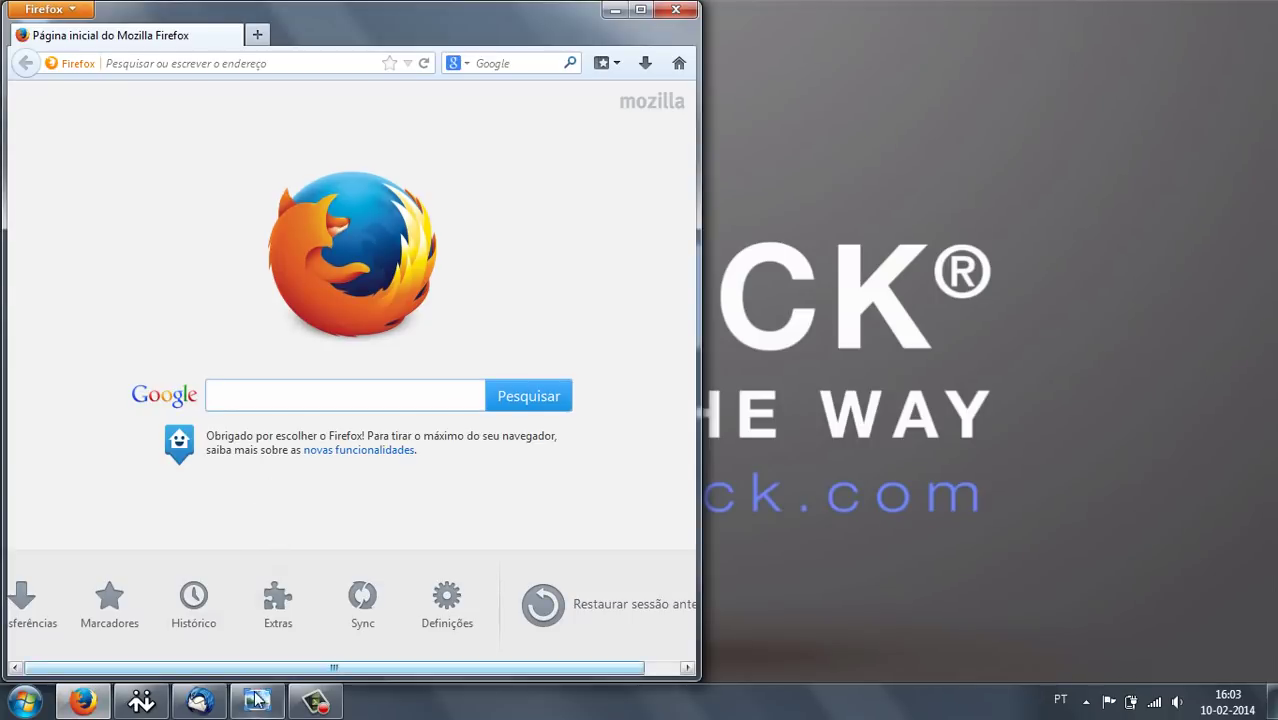
click(257, 703)
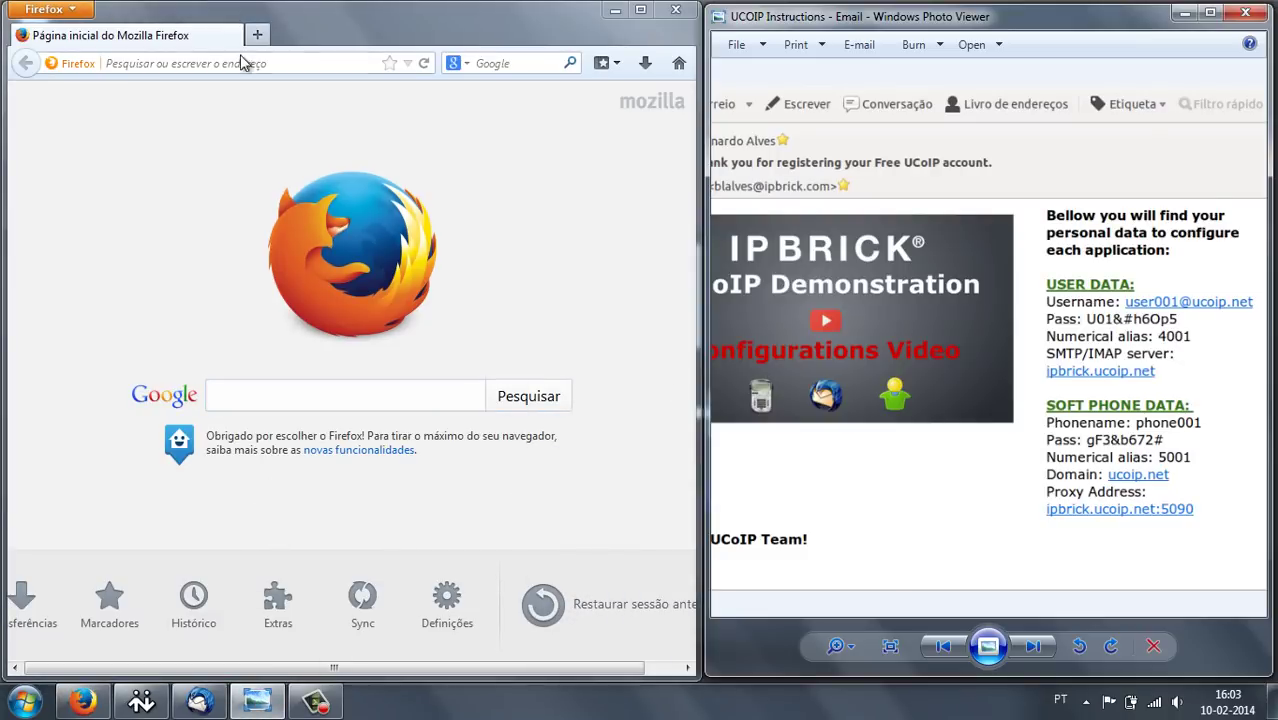
click(241, 63)
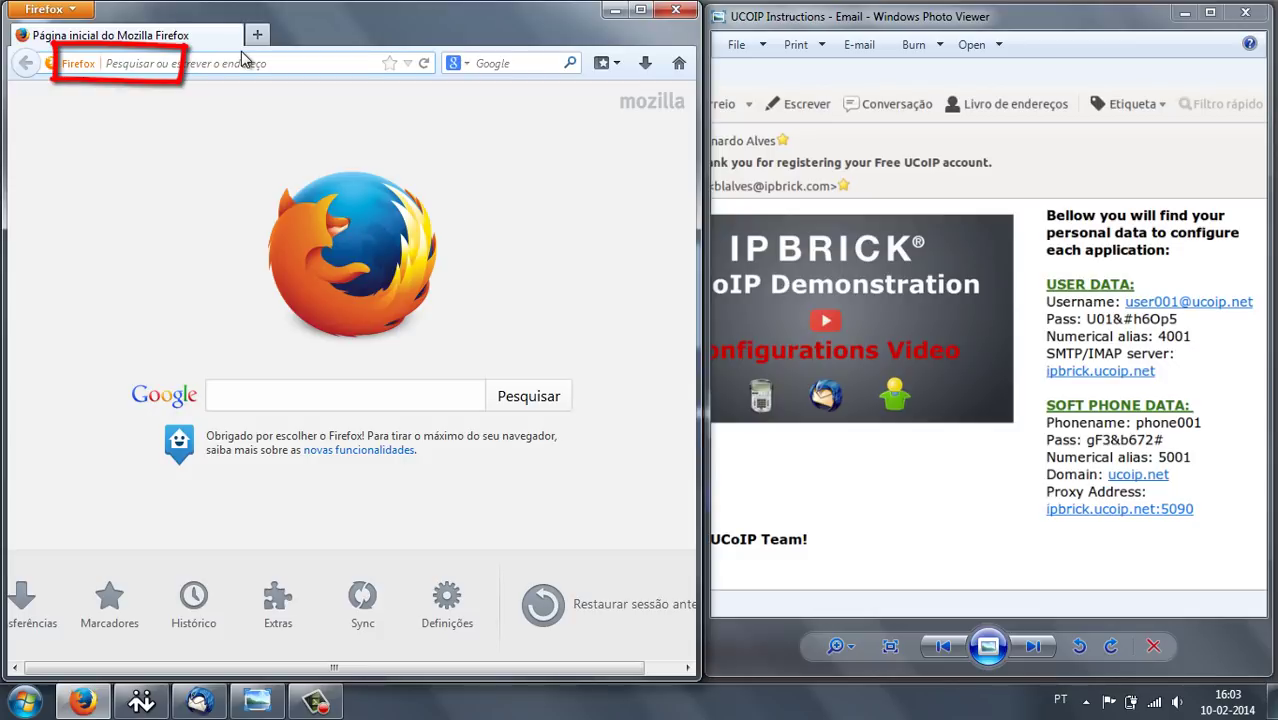
click(243, 60)
text(myipbri)
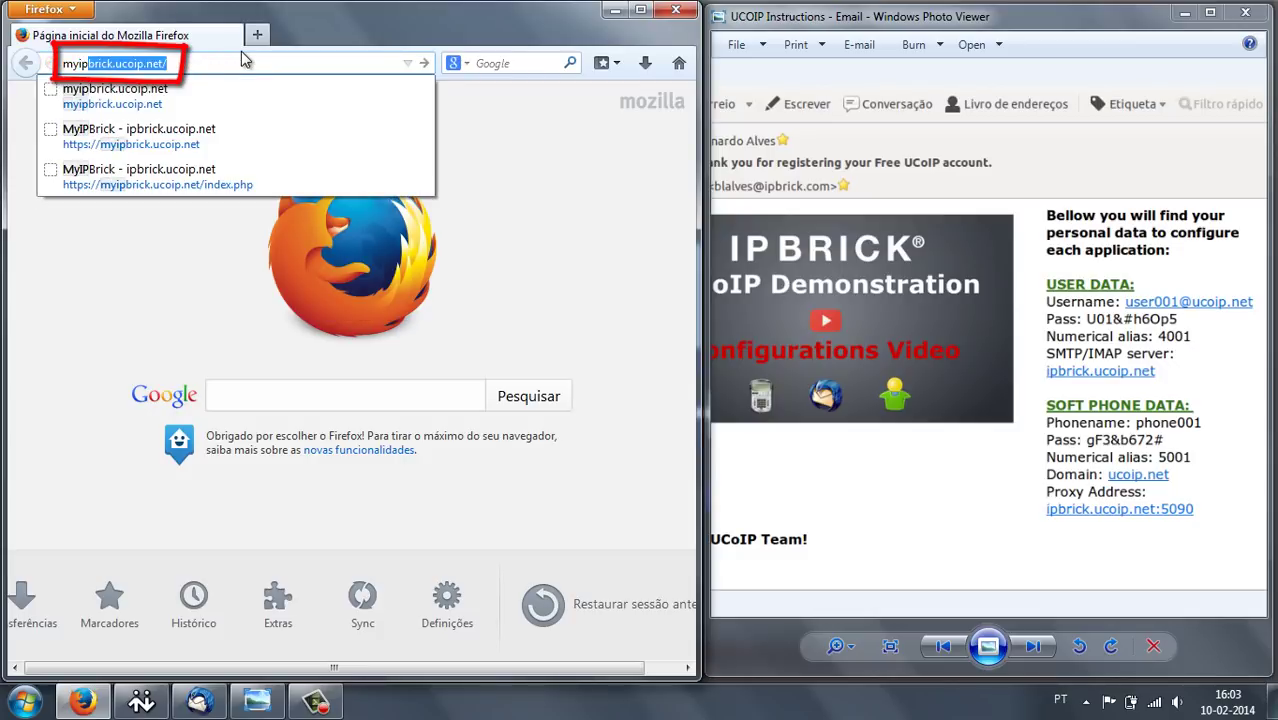
text(ck.u)
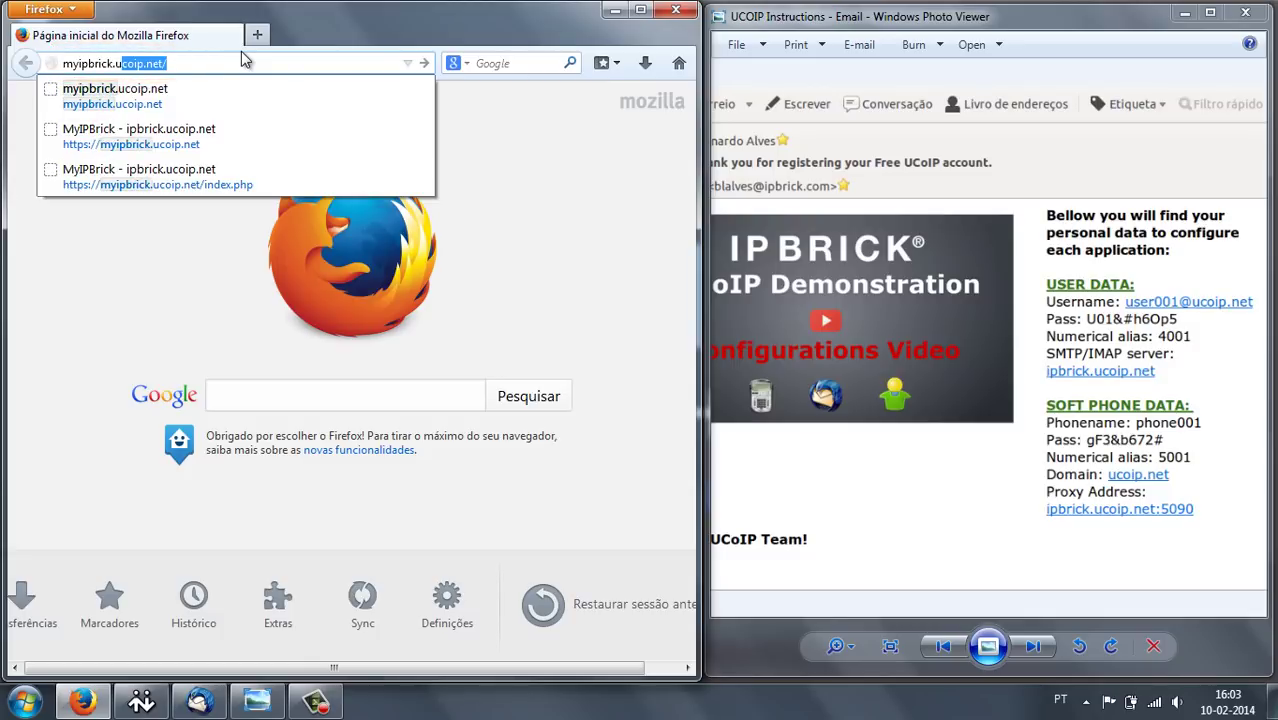
text(coip.net)
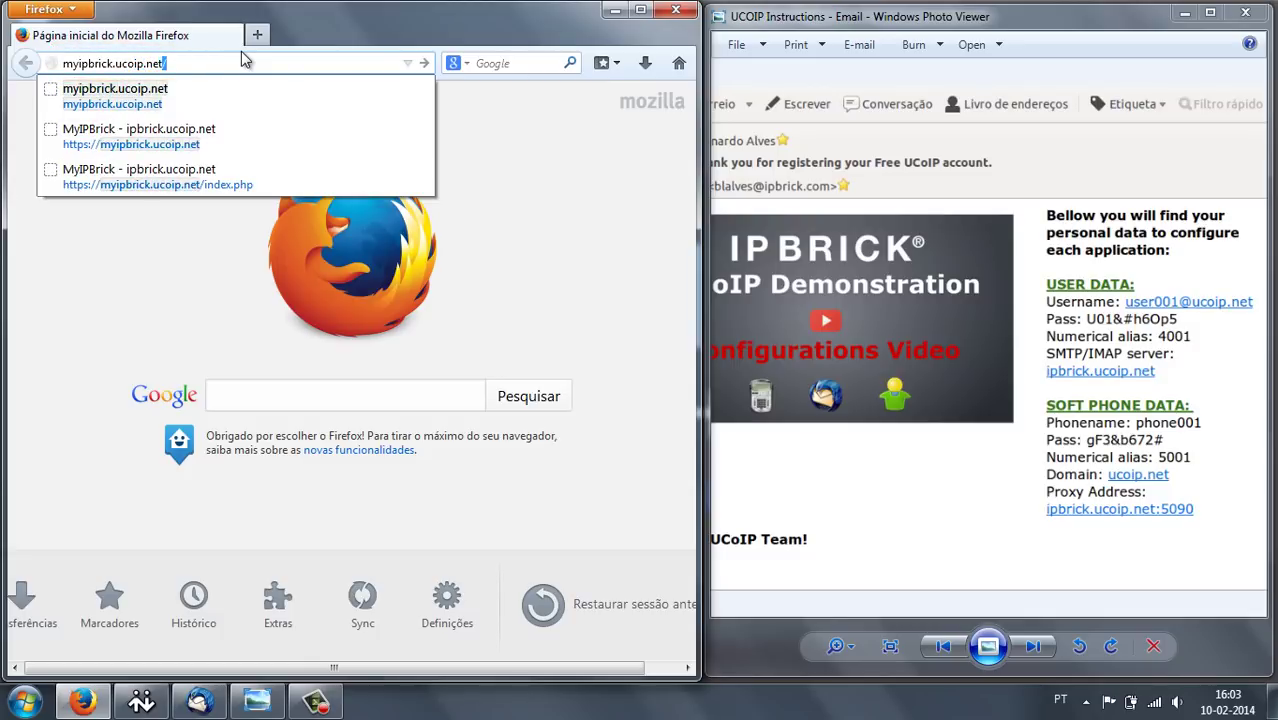
key(Return)
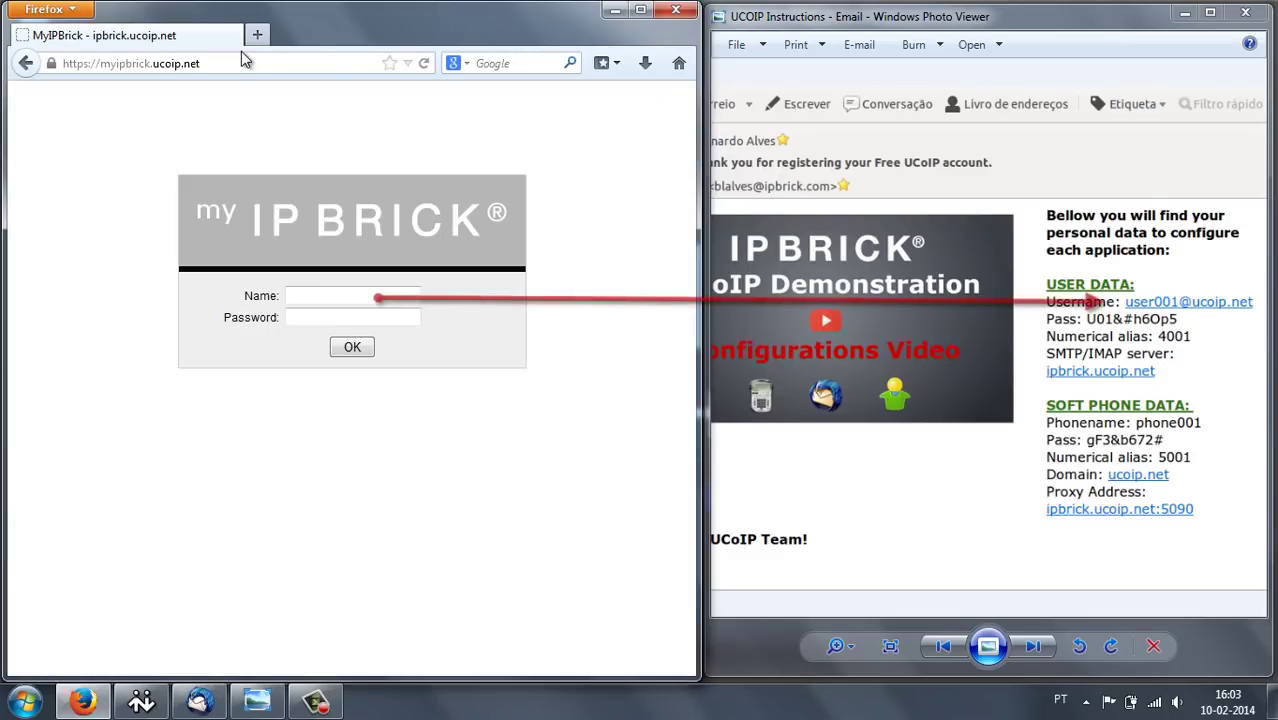
- Log in with the account username and password, decline saving the password, and maximize Firefox
click(305, 301)
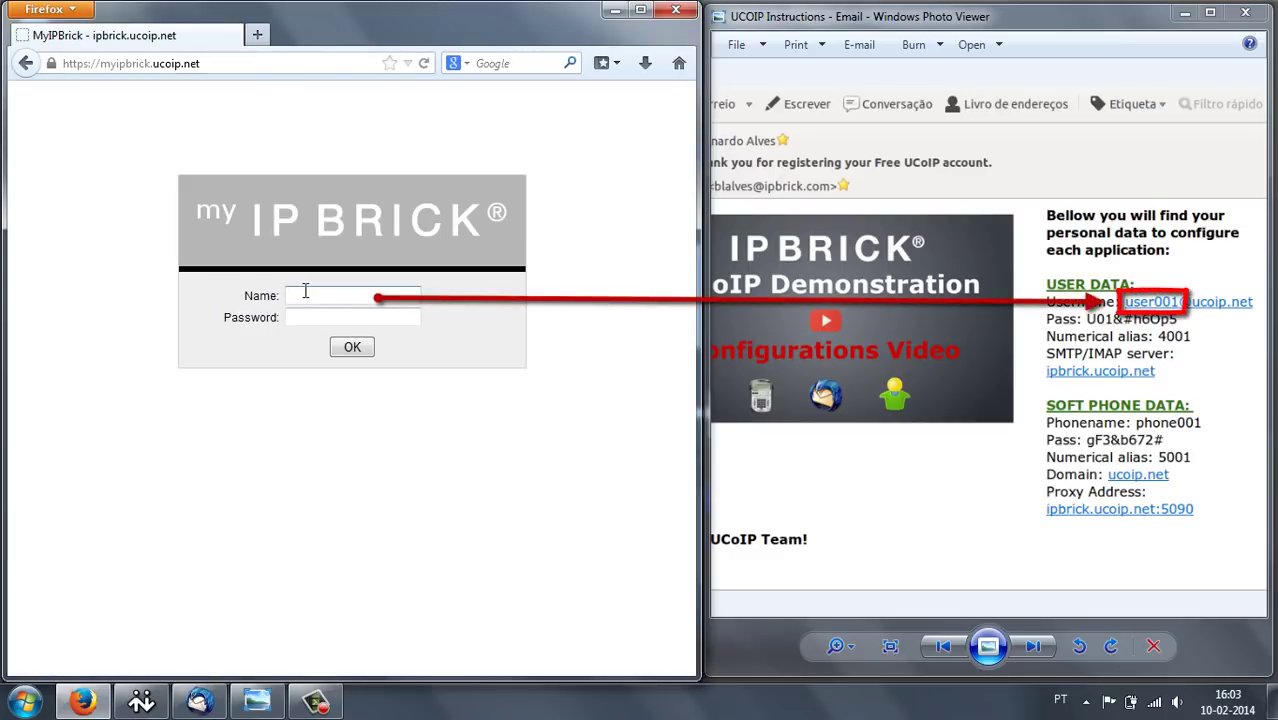
text(user001)
click(351, 318)
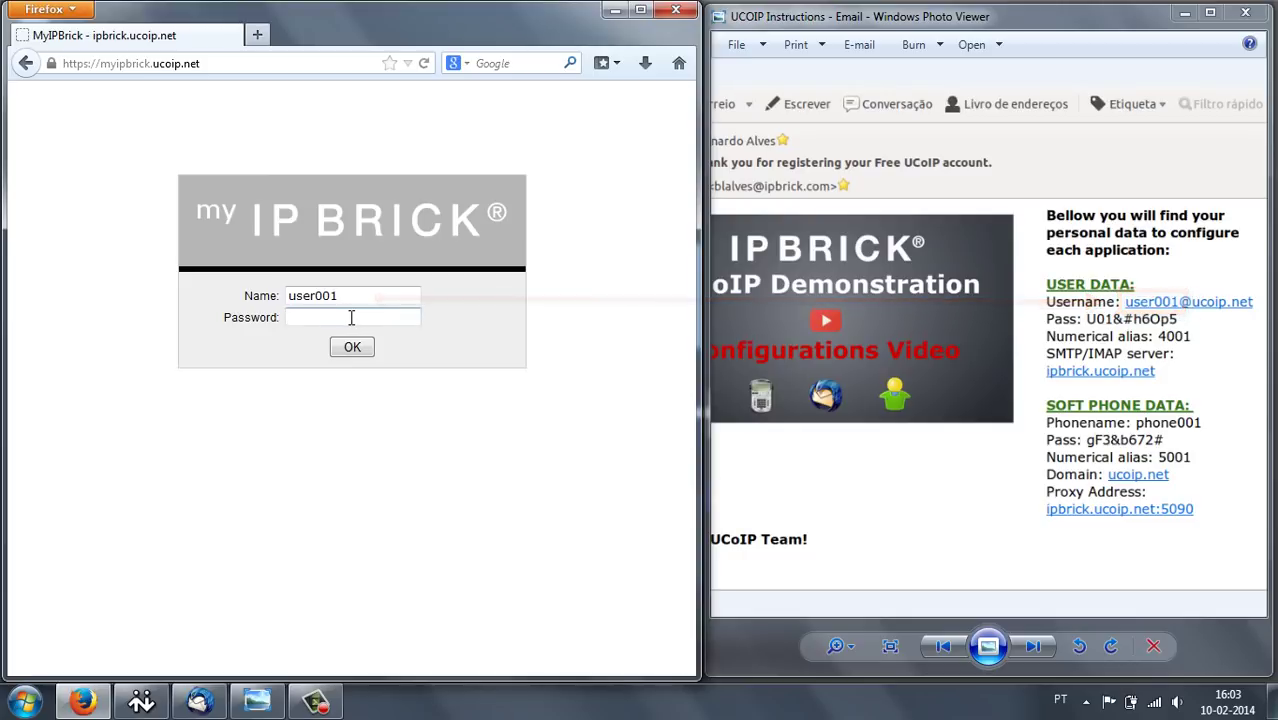
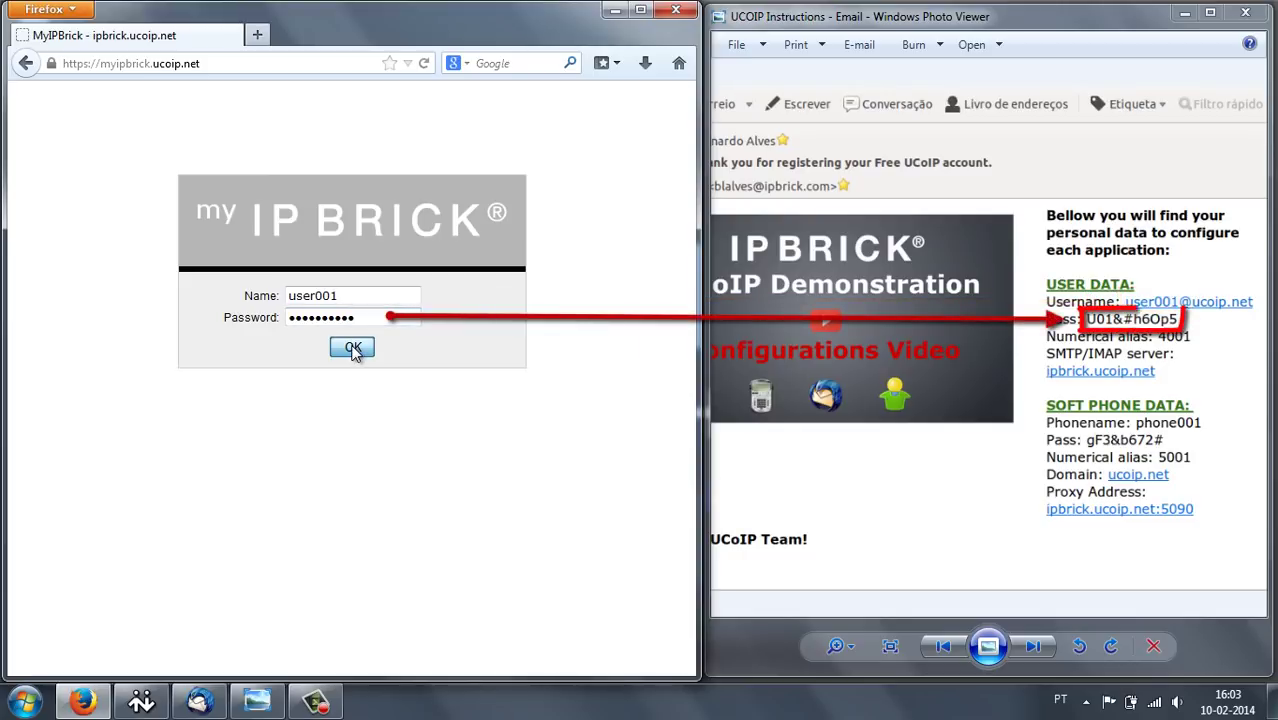
click(353, 350)
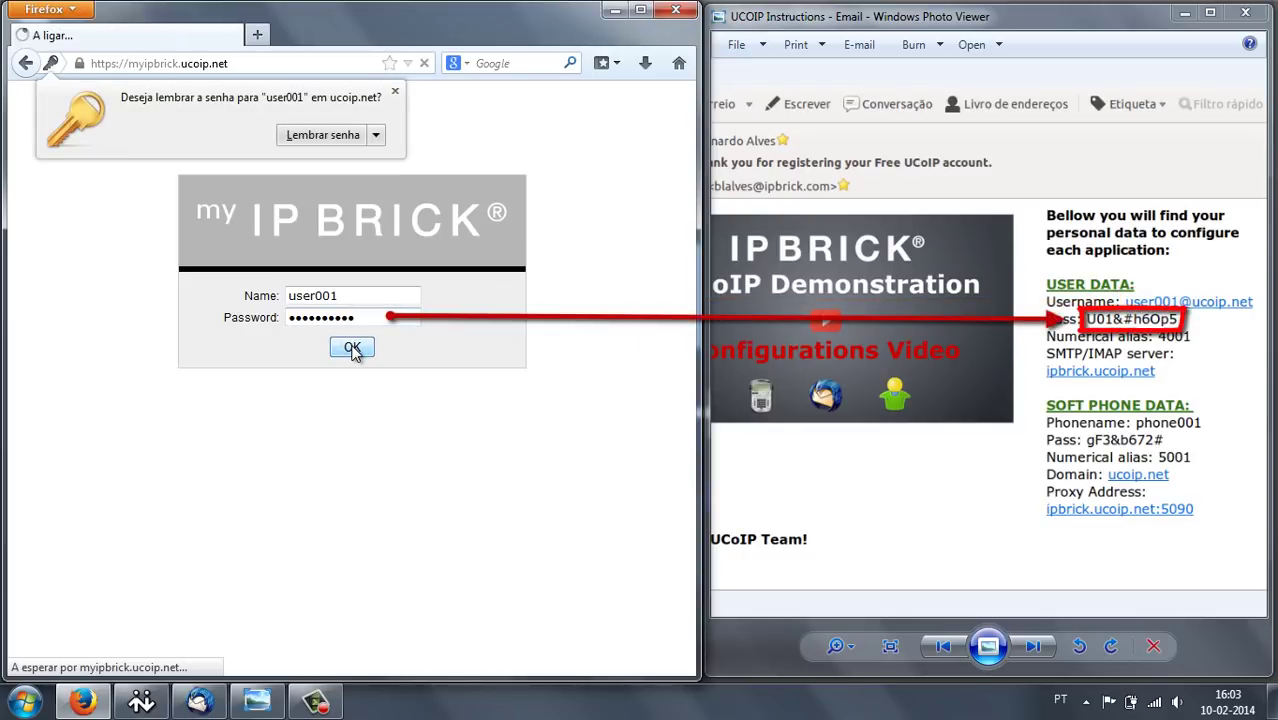
click(397, 93)
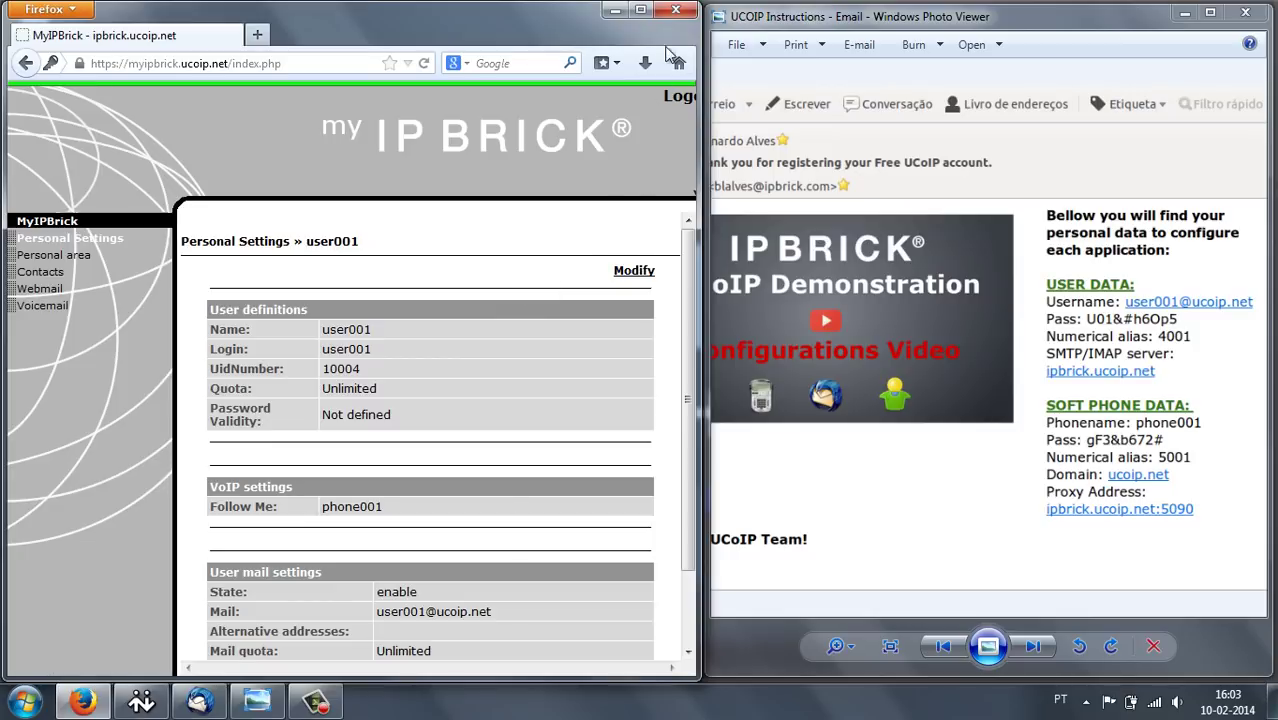
click(641, 10)
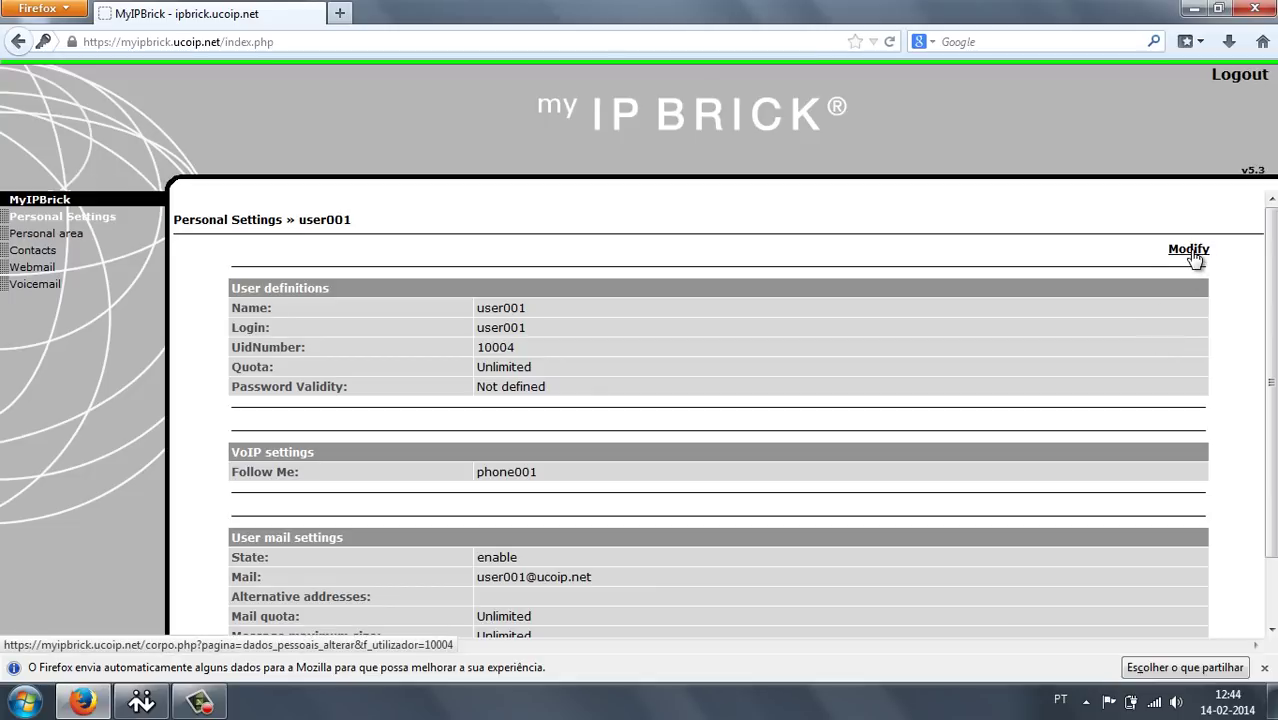
- Change Follow Me to External forwarding to the UCoIP demo address and confirm saving
click(1190, 250)
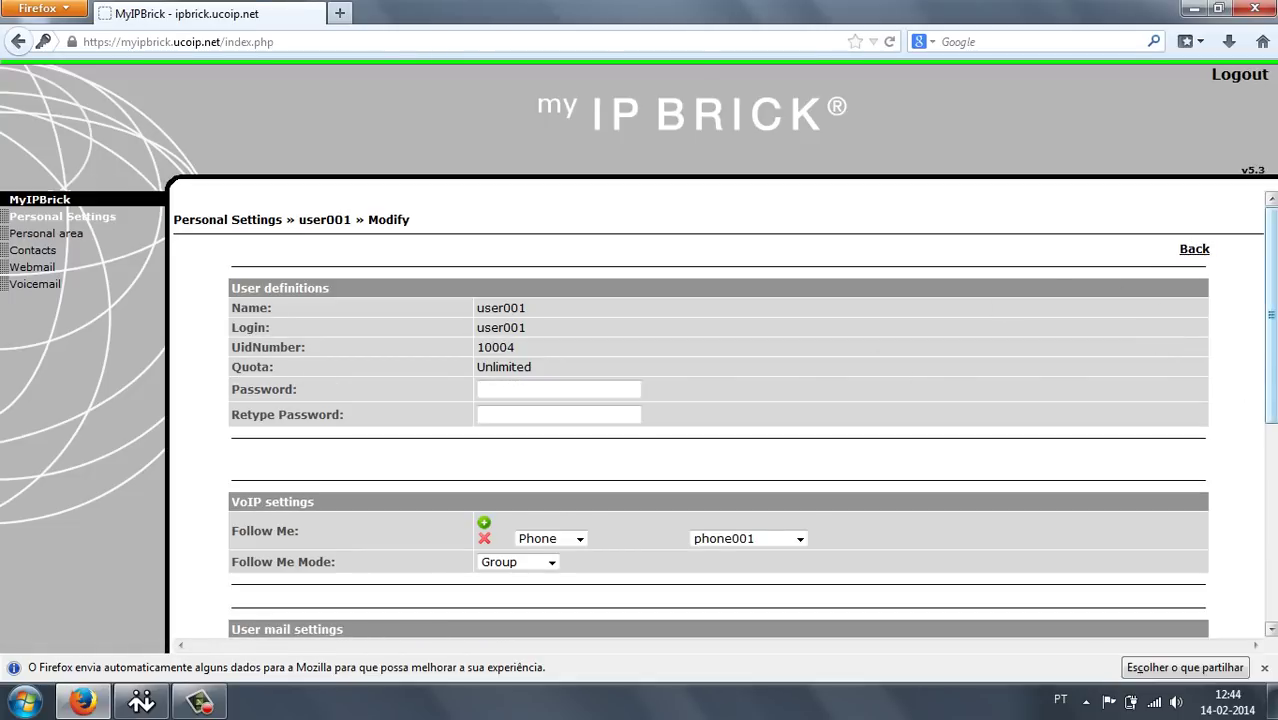
scroll(1178, 437, down, 3)
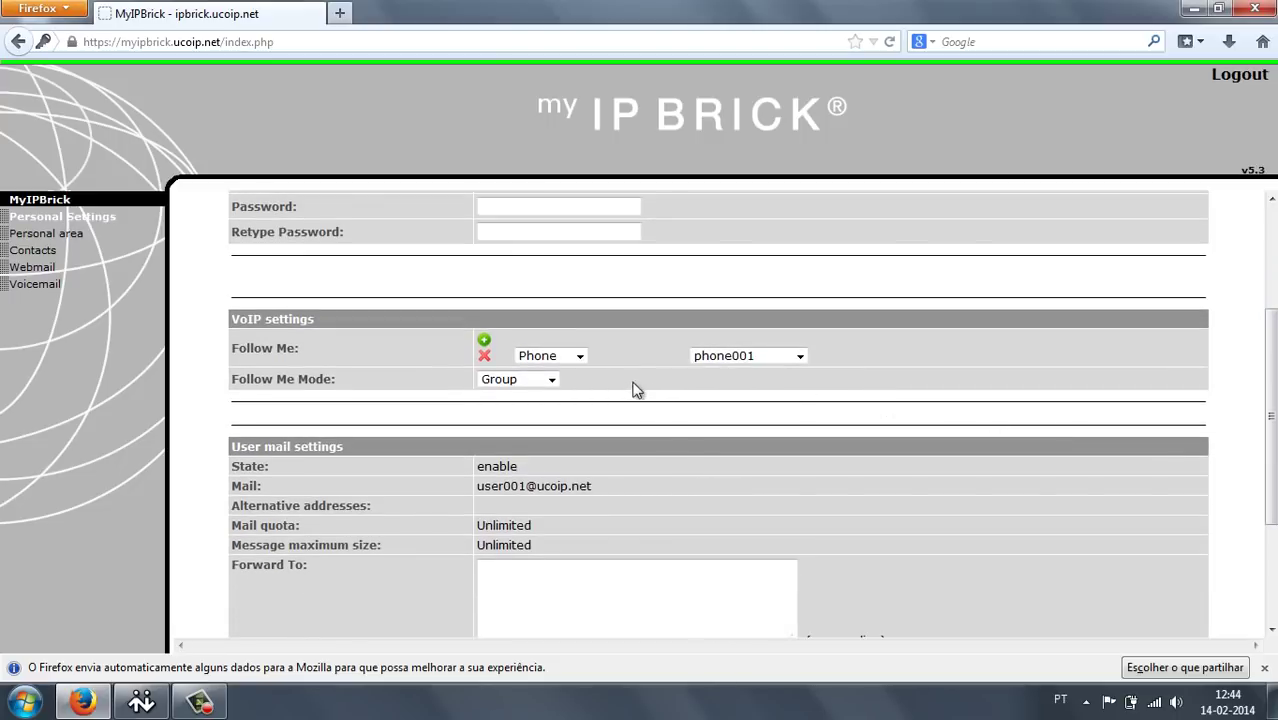
click(579, 356)
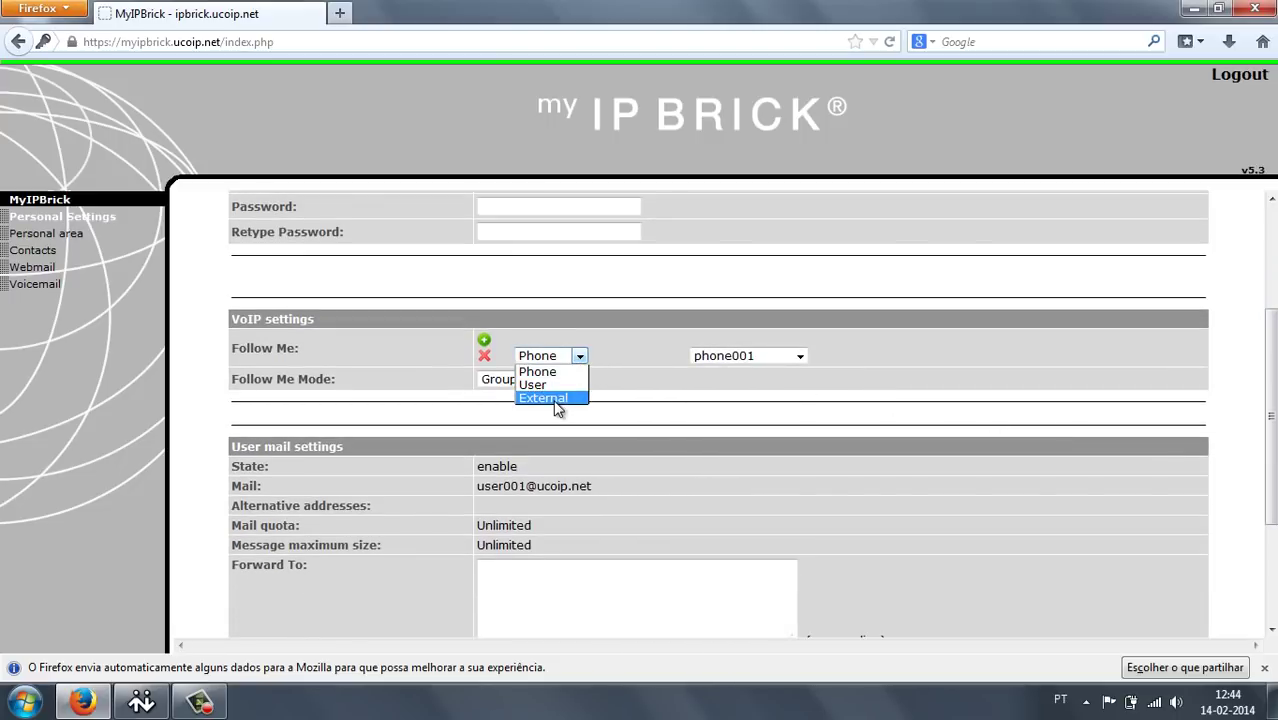
click(556, 399)
click(727, 350)
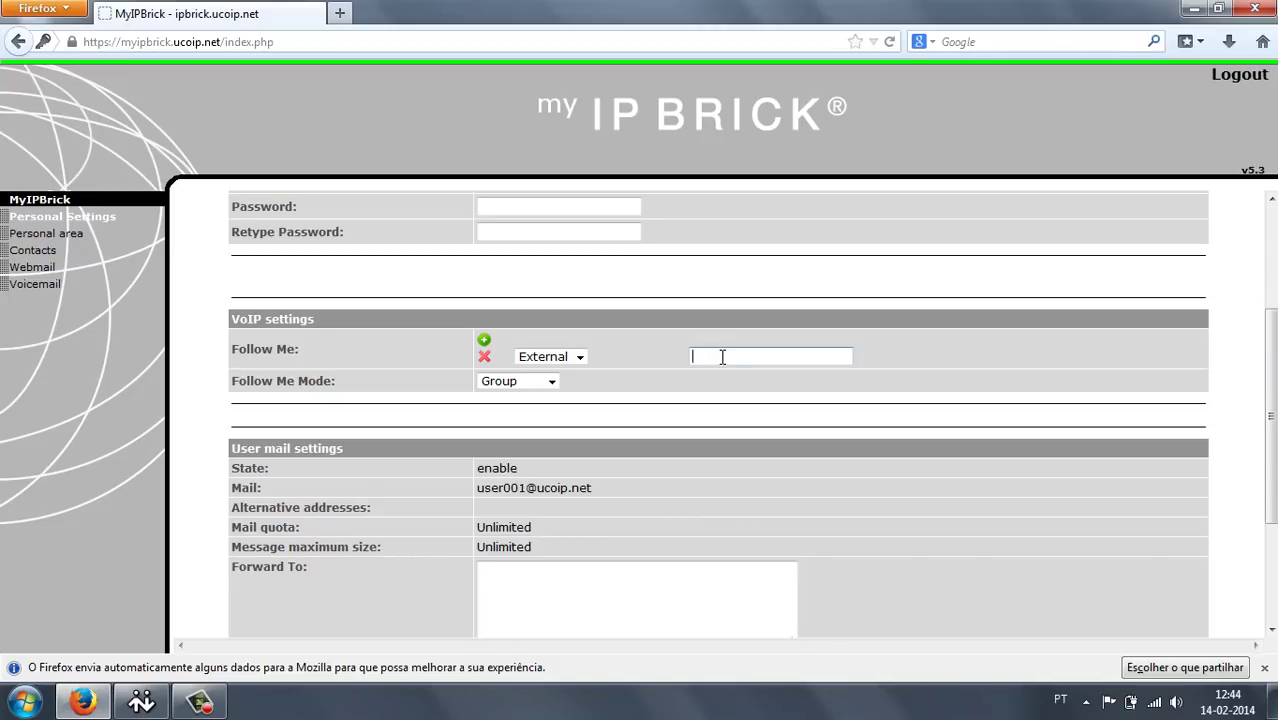
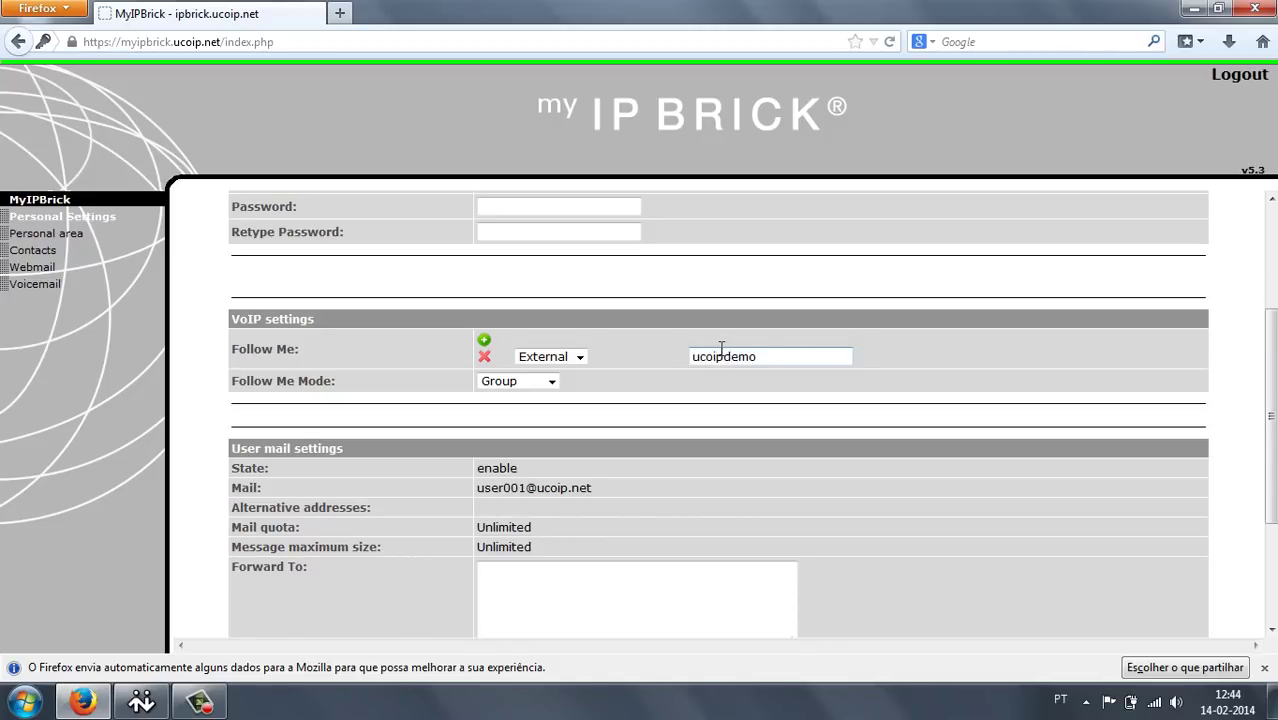
drag(1272, 467, 1262, 560)
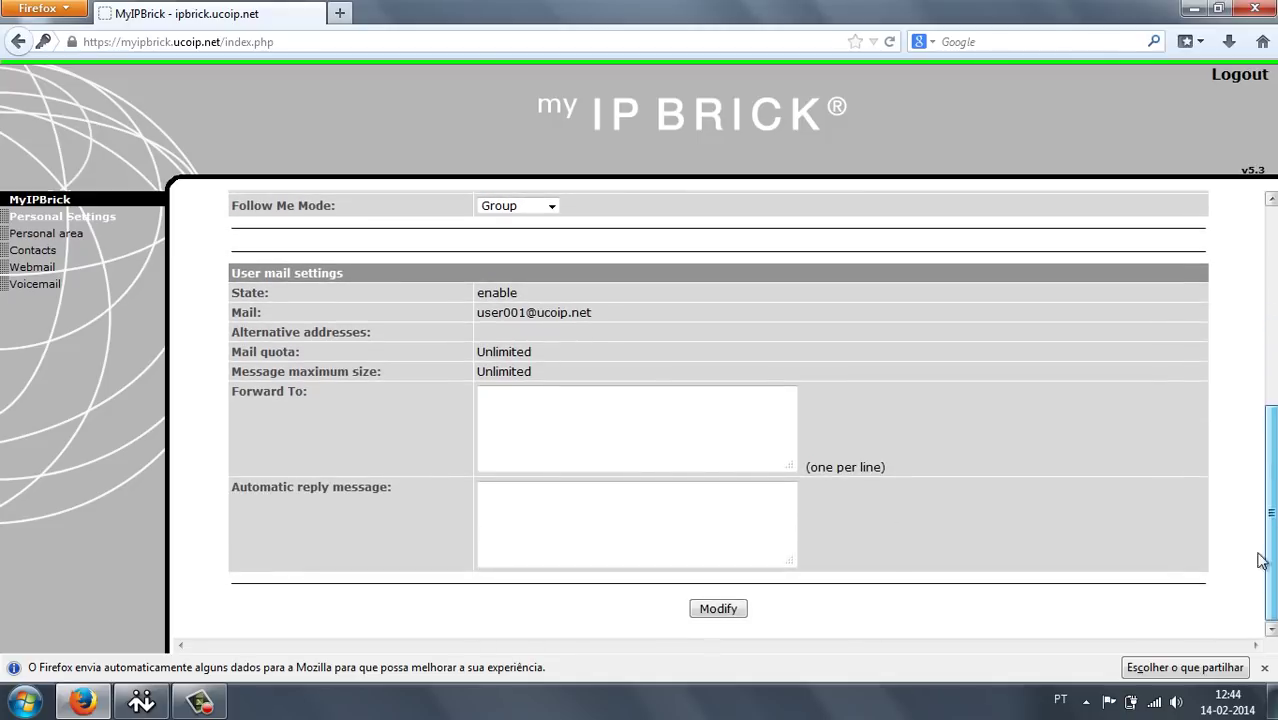
click(714, 609)
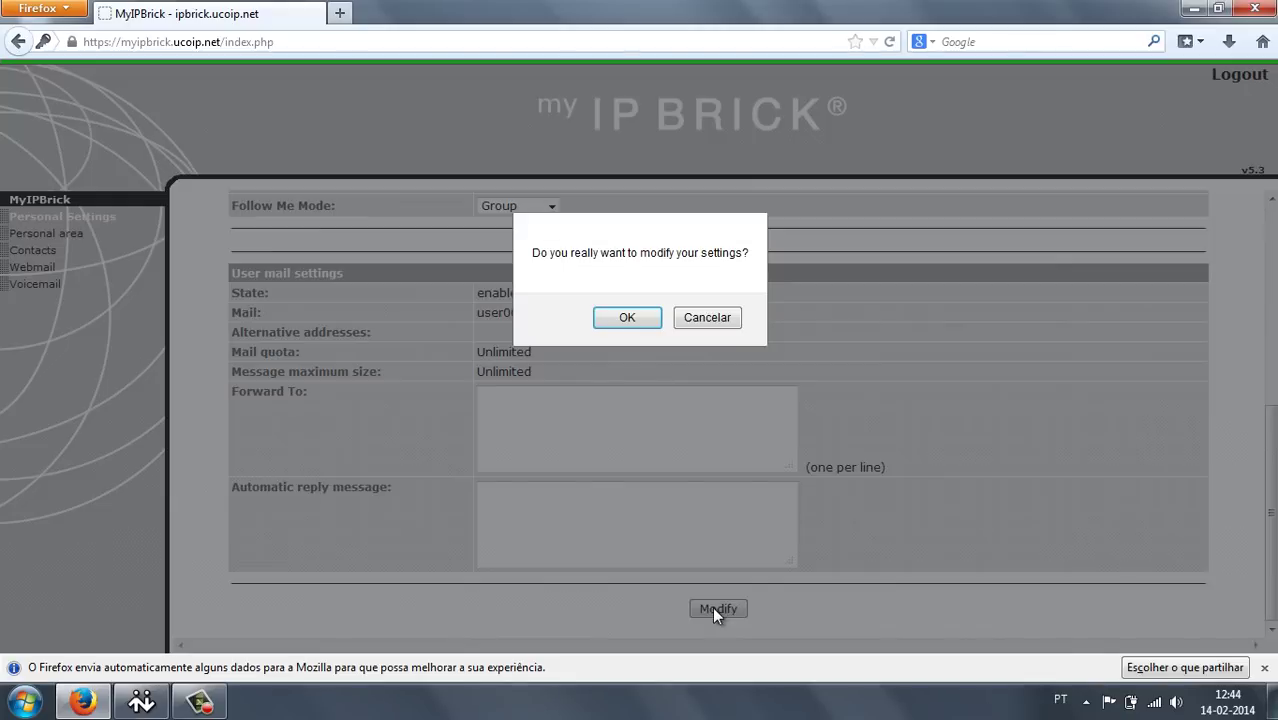
click(627, 319)
- Check the saved Follow Me address, then minimize the browser to the desktop
drag(650, 398, 476, 394)
click(657, 400)
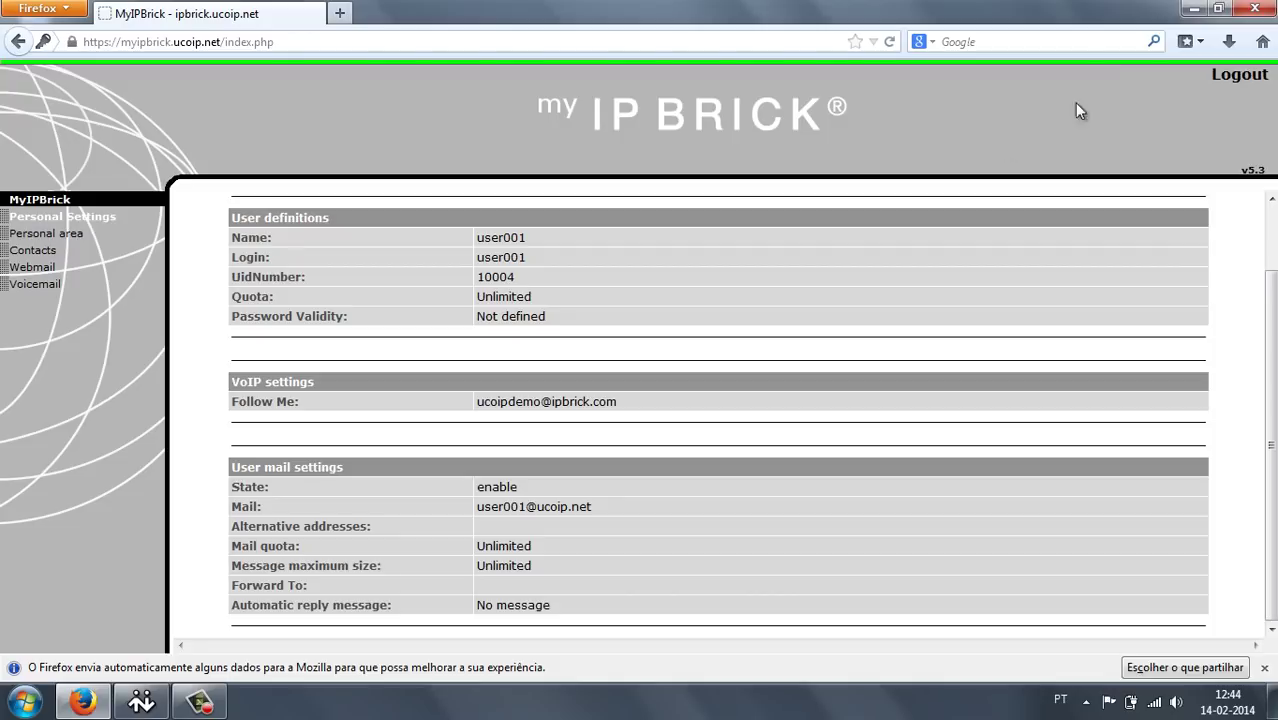
click(1193, 8)
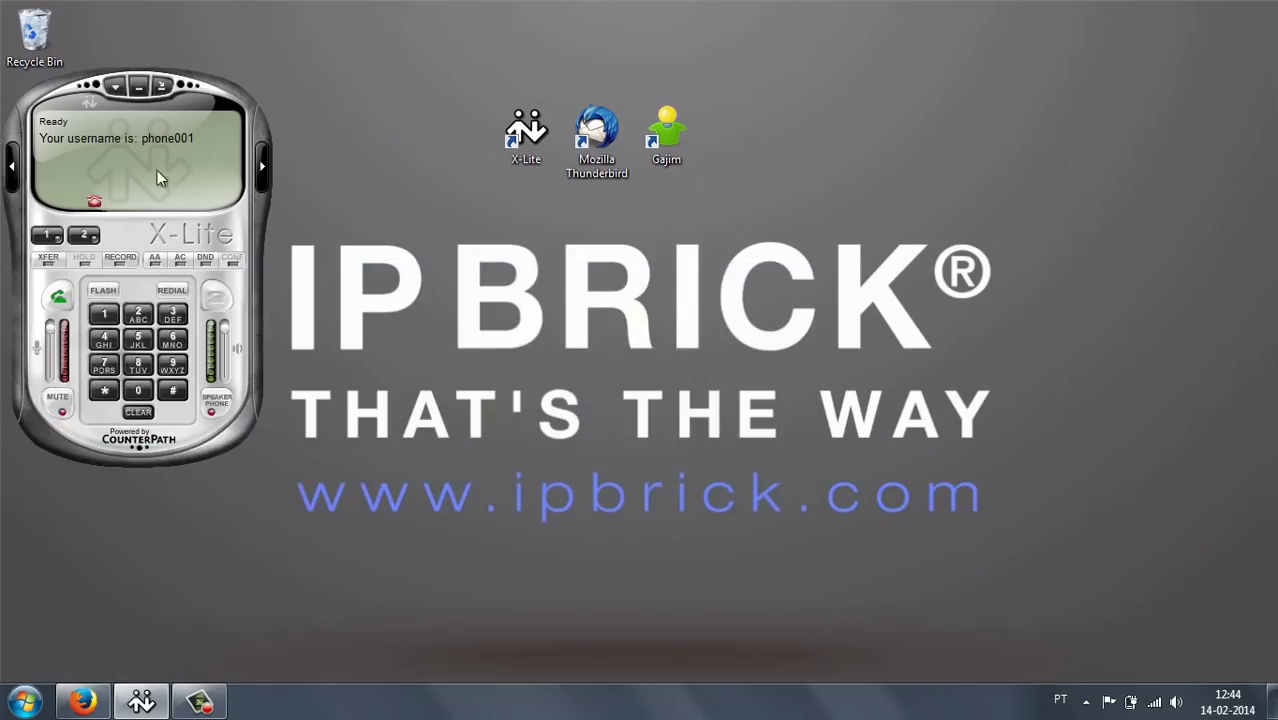
- Call user001 on line 1, hang up once connected, then start dialing user001@ on line 1
click(49, 237)
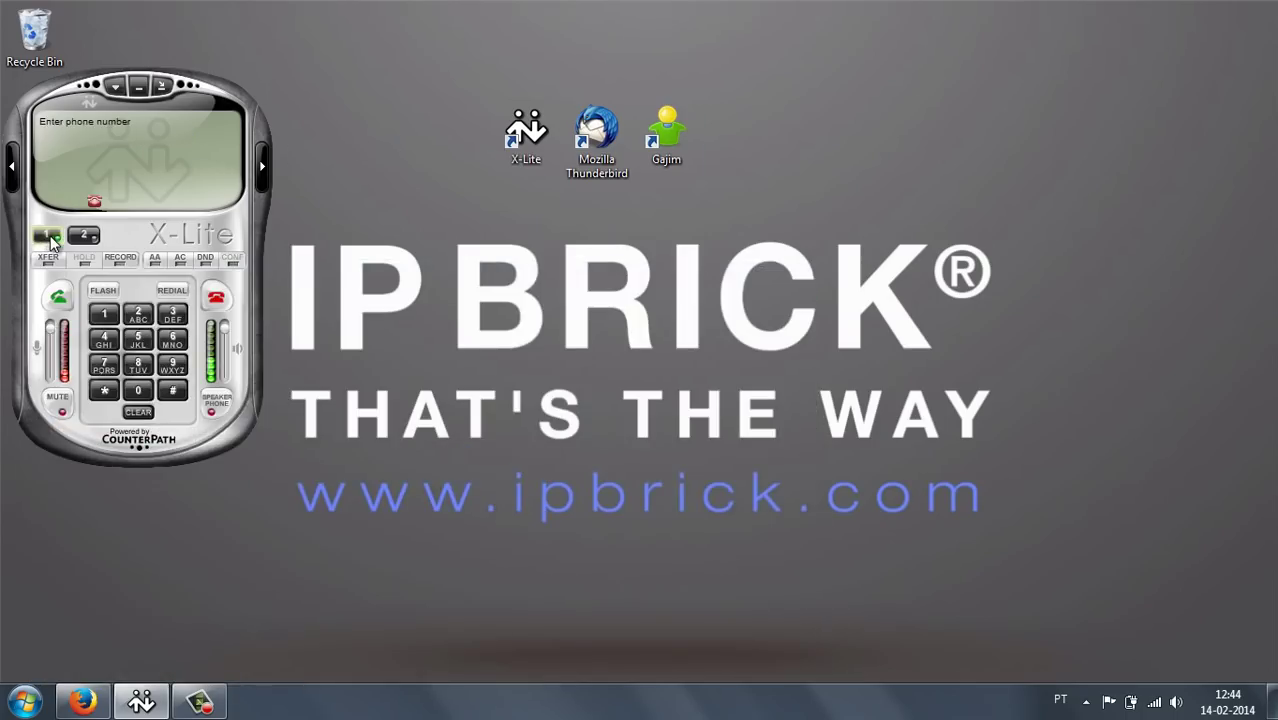
text(user001)
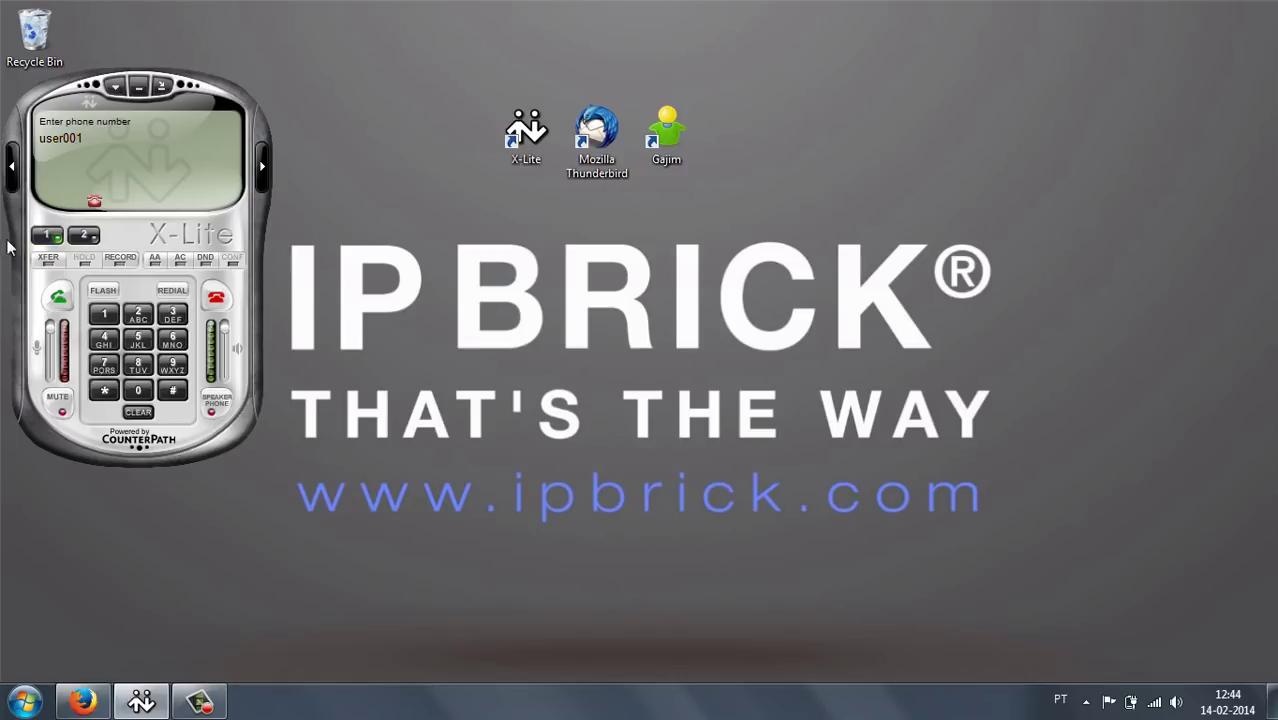
click(58, 300)
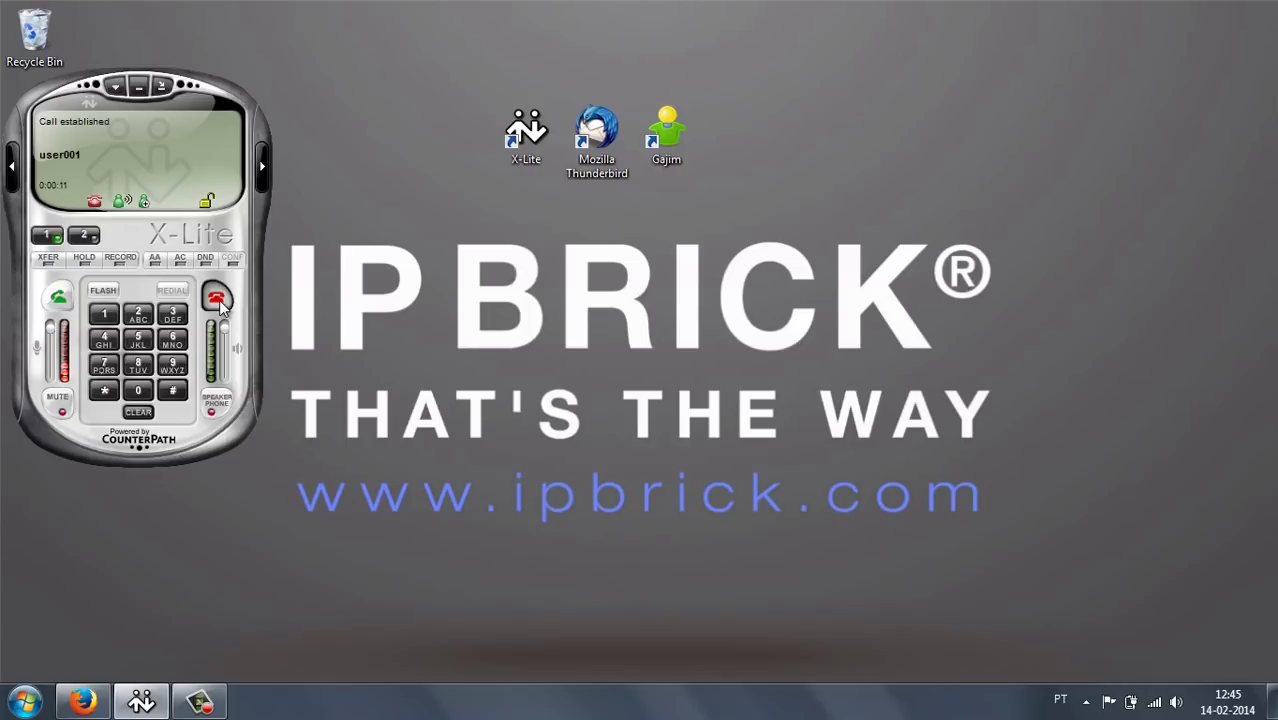
click(217, 299)
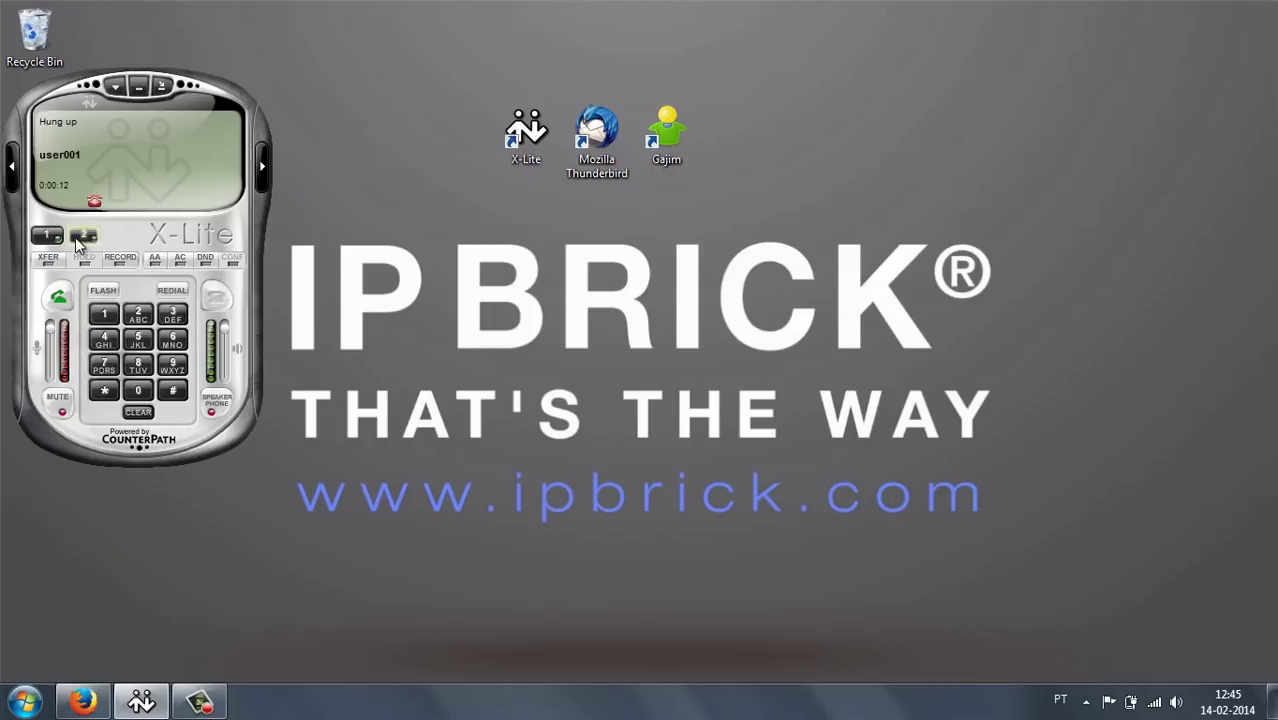
click(47, 237)
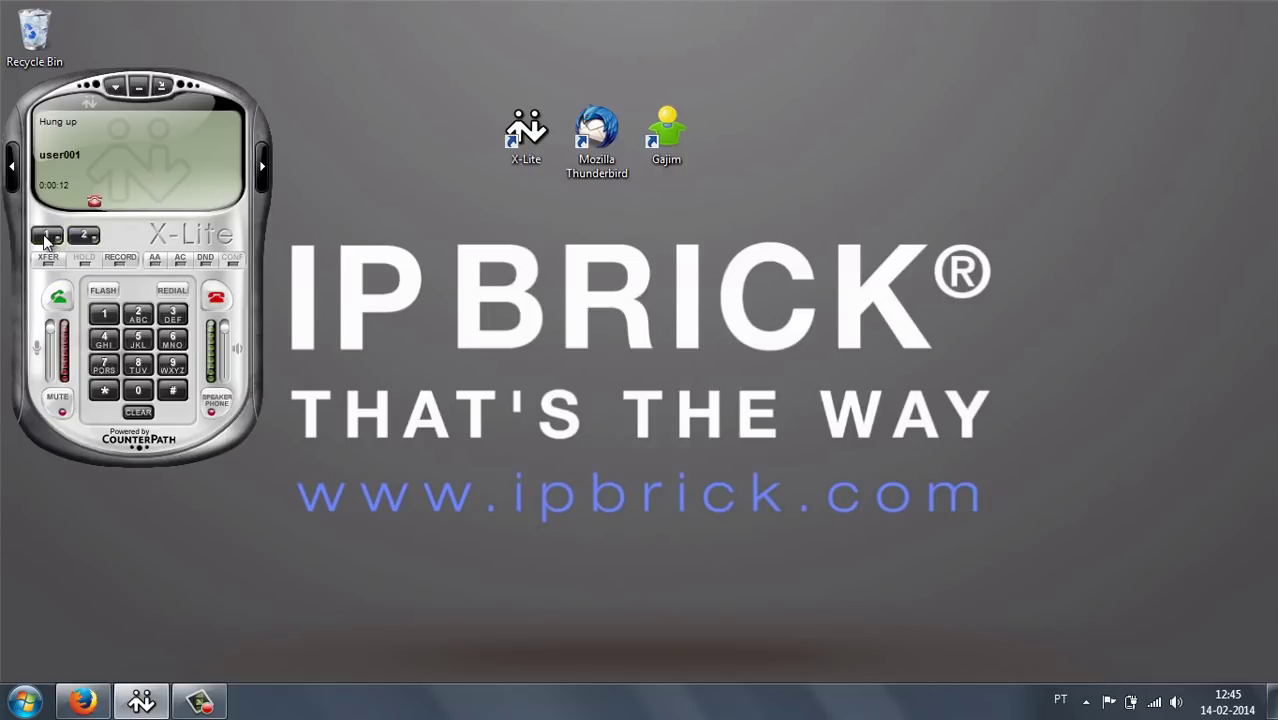
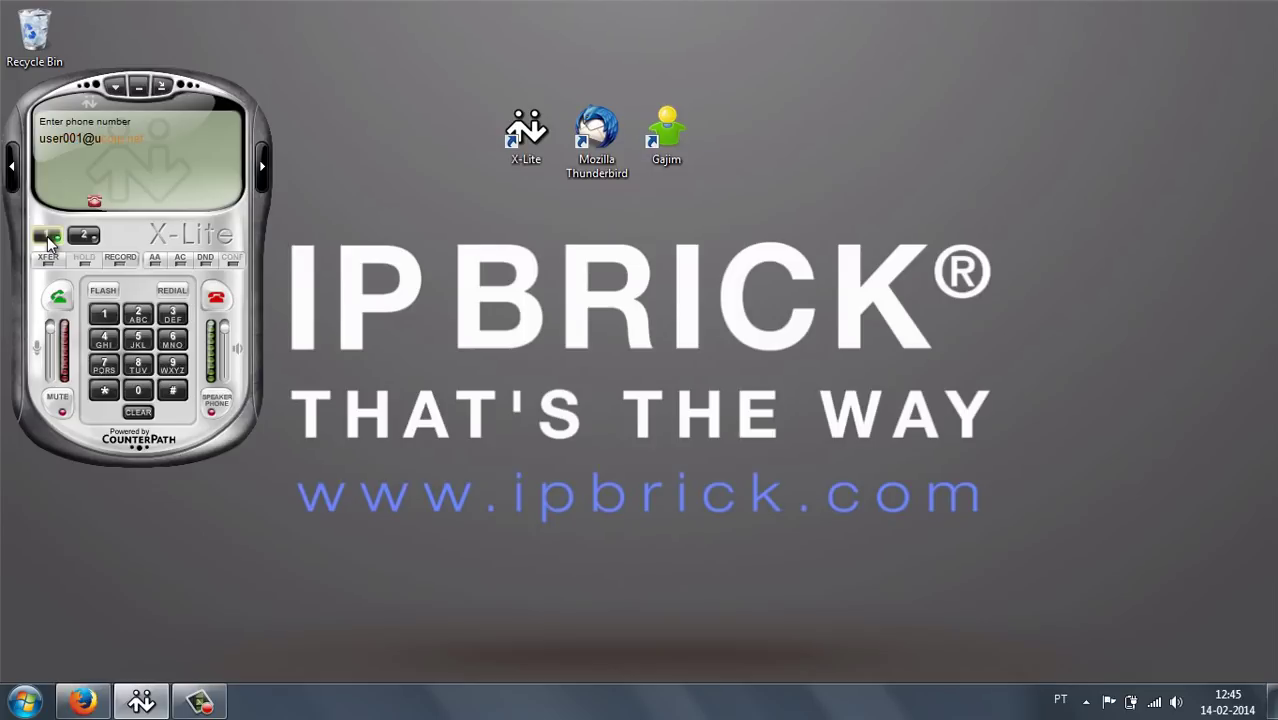